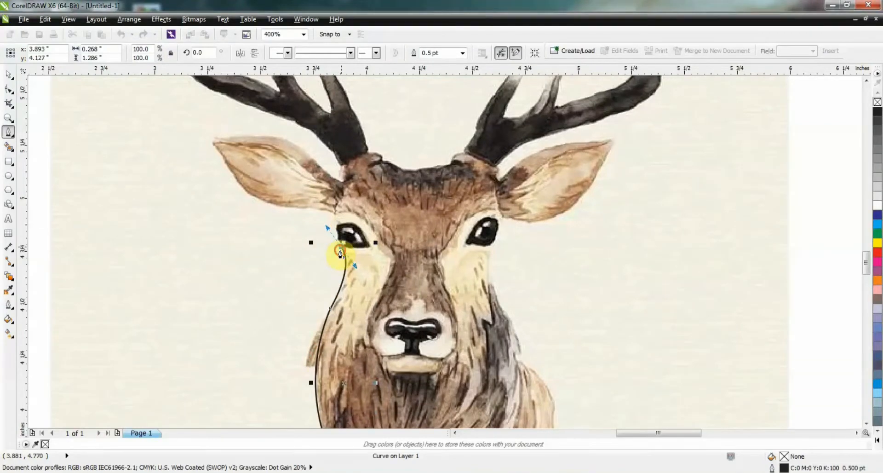
- Continue the deer's outline from beside the left eye to the left ear and along the ear's lower edge
{"action": "left_click", "coordinate": [341, 246], "text": "alt"}
{"action": "left_click_drag", "start_coordinate": [333, 214], "coordinate": [305, 213]}
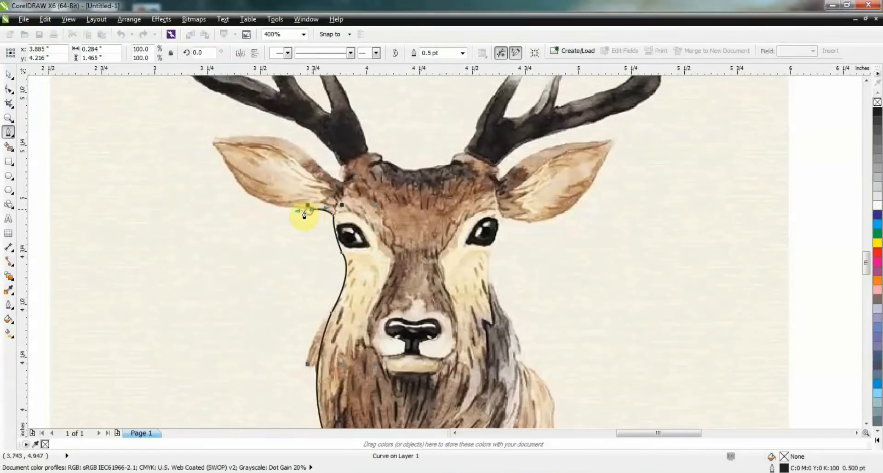
{"action": "left_click_drag", "start_coordinate": [236, 179], "coordinate": [352, 187]}
{"action": "double_click", "coordinate": [236, 180]}
- Trace around the left ear's tip and along its upper edge down to the inner base
{"action": "left_click", "coordinate": [211, 146]}
{"action": "double_click", "coordinate": [211, 146]}
{"action": "double_click", "coordinate": [232, 137]}
{"action": "double_click", "coordinate": [296, 145]}
{"action": "double_click", "coordinate": [324, 169]}
{"action": "double_click", "coordinate": [341, 182]}
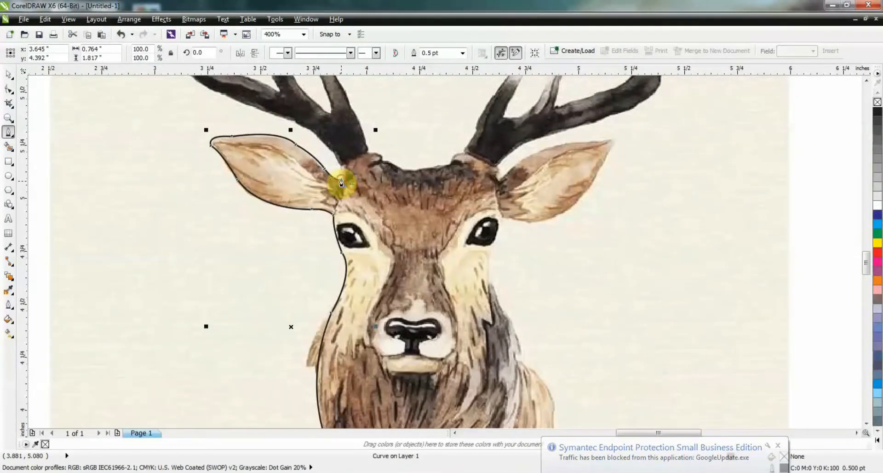
- Trace the left antler's lower edge from its base beside the ear out to the antler's outer bend
{"action": "mouse_move", "coordinate": [325, 144]}
{"action": "left_mouse_down"}
{"action": "mouse_move", "coordinate": [302, 132]}
{"action": "mouse_move", "coordinate": [315, 142]}
{"action": "left_mouse_up"}
{"action": "double_click", "coordinate": [325, 144]}
{"action": "left_click_drag", "start_coordinate": [281, 118], "coordinate": [256, 115]}
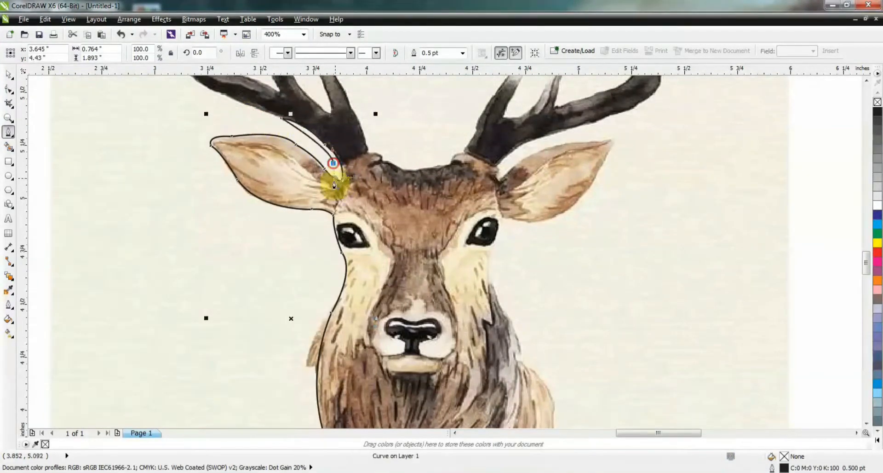
{"action": "scroll", "coordinate": [324, 179], "scroll_direction": "down", "scroll_amount": 1}
{"action": "scroll", "coordinate": [249, 121], "scroll_direction": "up", "scroll_amount": 1}
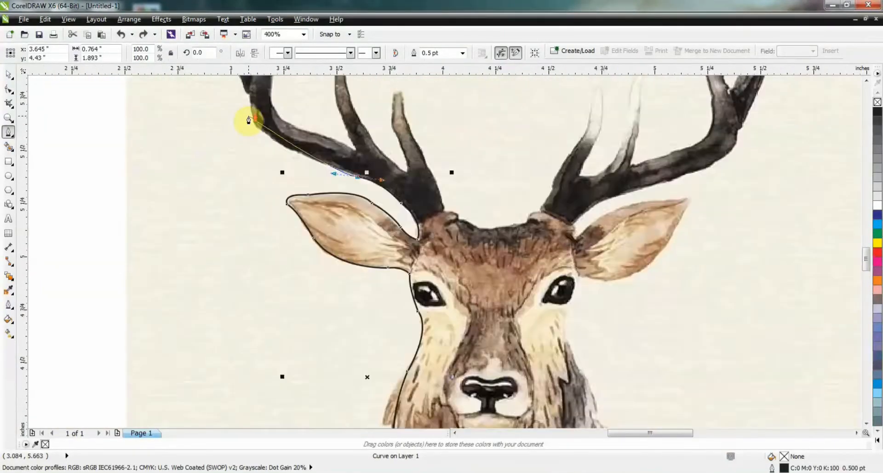
{"action": "scroll", "coordinate": [250, 130], "scroll_direction": "up", "scroll_amount": 1}
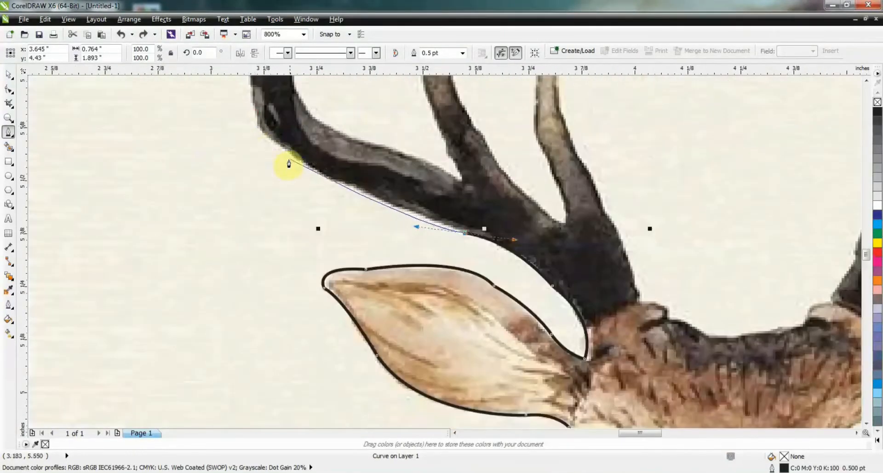
{"action": "left_click", "coordinate": [462, 236]}
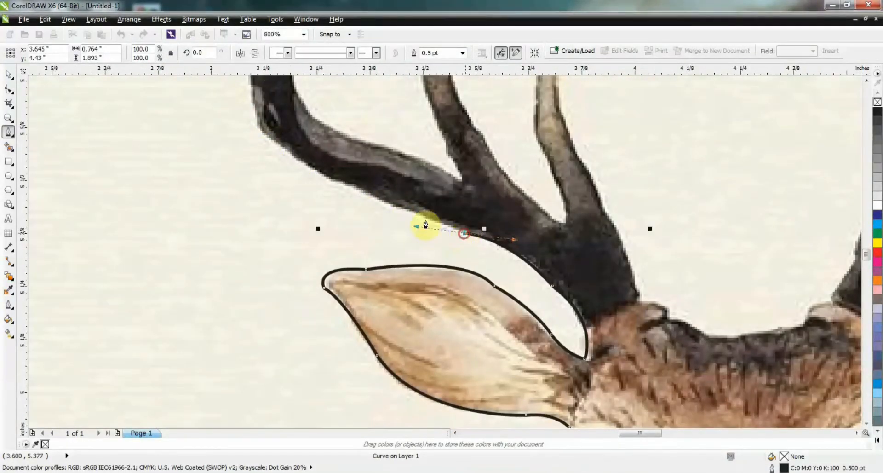
{"action": "left_click", "coordinate": [395, 208]}
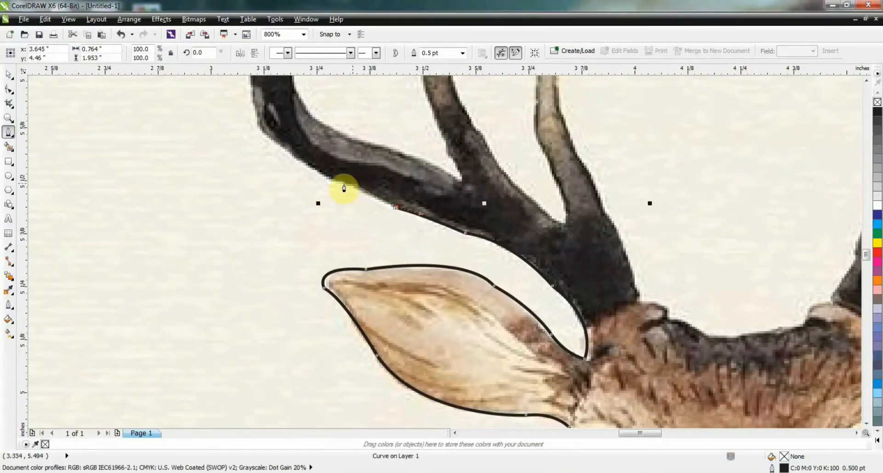
{"action": "left_click_drag", "start_coordinate": [309, 184], "coordinate": [310, 184]}
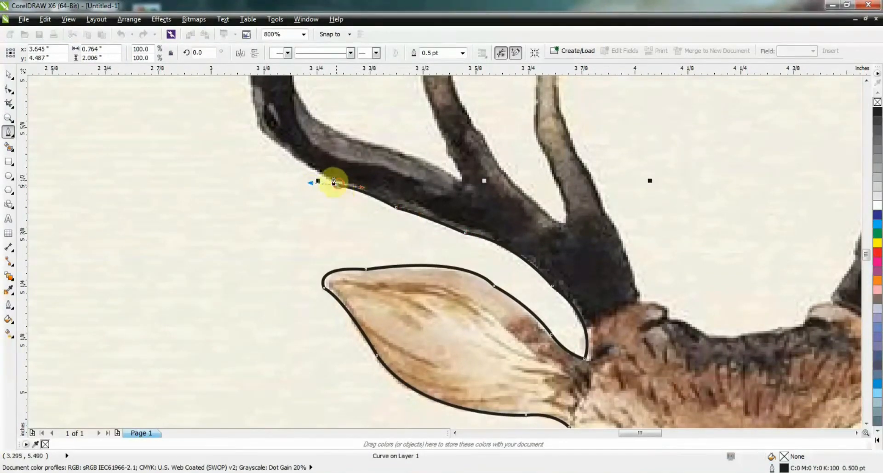
{"action": "left_click_drag", "start_coordinate": [259, 128], "coordinate": [240, 100]}
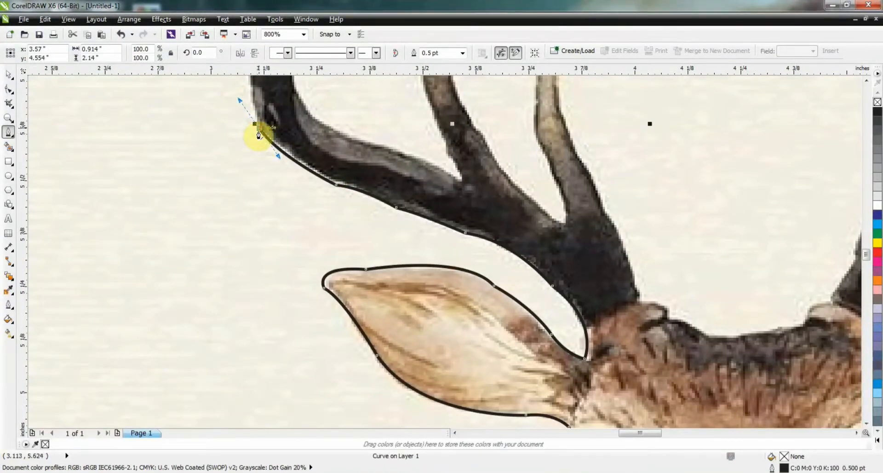
- Trace the left antler's outer edge from the bend up to the base of the outermost upper tine
{"action": "scroll", "coordinate": [256, 155], "scroll_direction": "down", "scroll_amount": 3}
{"action": "scroll", "coordinate": [247, 230], "scroll_direction": "up", "scroll_amount": 5}
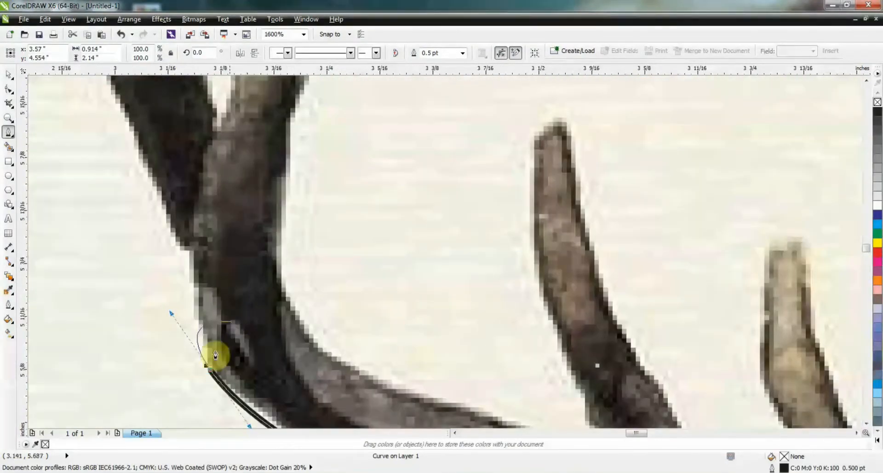
{"action": "left_click_drag", "start_coordinate": [191, 248], "coordinate": [192, 192]}
{"action": "scroll", "coordinate": [258, 258], "scroll_direction": "down", "scroll_amount": 4}
{"action": "scroll", "coordinate": [252, 241], "scroll_direction": "up", "scroll_amount": 2}
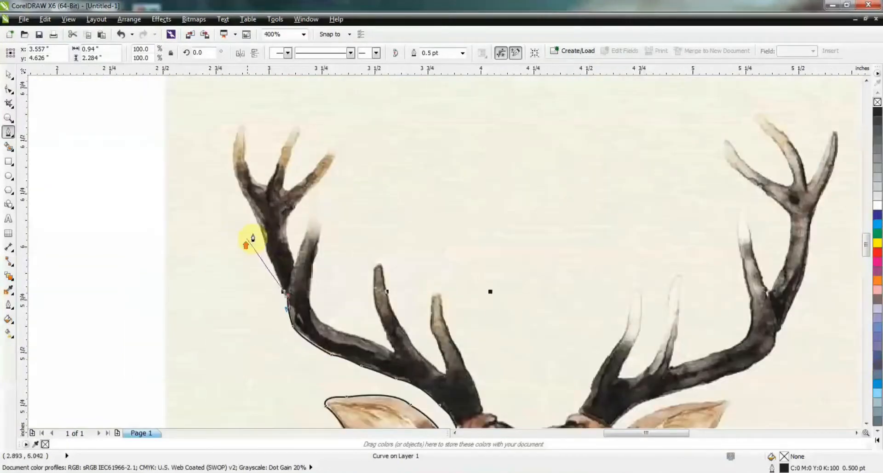
{"action": "left_click_drag", "start_coordinate": [261, 236], "coordinate": [229, 185]}
{"action": "left_click", "coordinate": [261, 237]}
{"action": "double_click", "coordinate": [241, 192]}
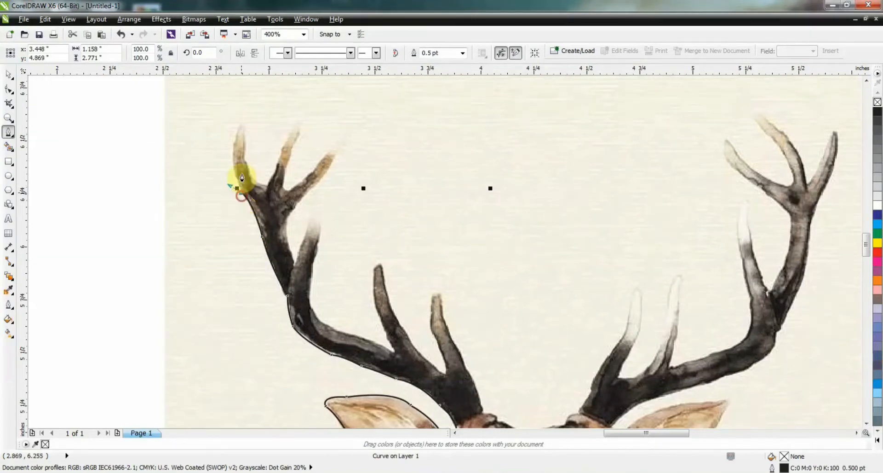
- Outline the left antler's outermost upper tine around its tip and down into the adjacent fork
{"action": "left_click", "coordinate": [243, 125]}
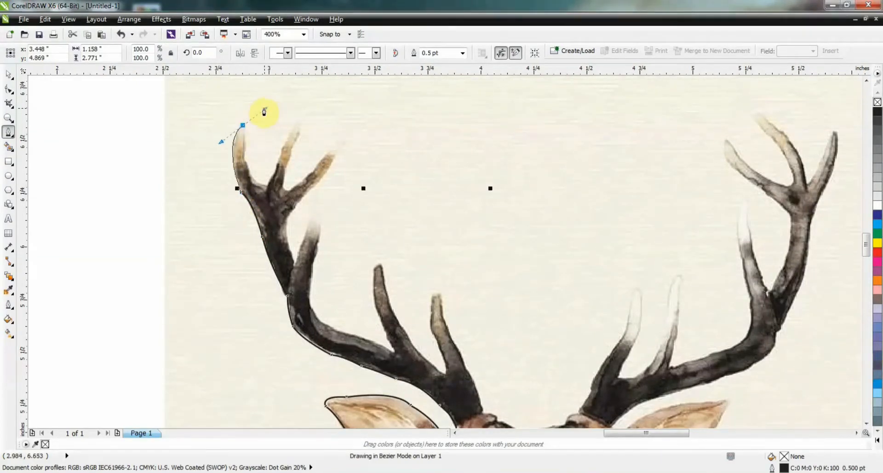
{"action": "left_click_drag", "start_coordinate": [265, 109], "coordinate": [262, 107]}
{"action": "double_click", "coordinate": [242, 126]}
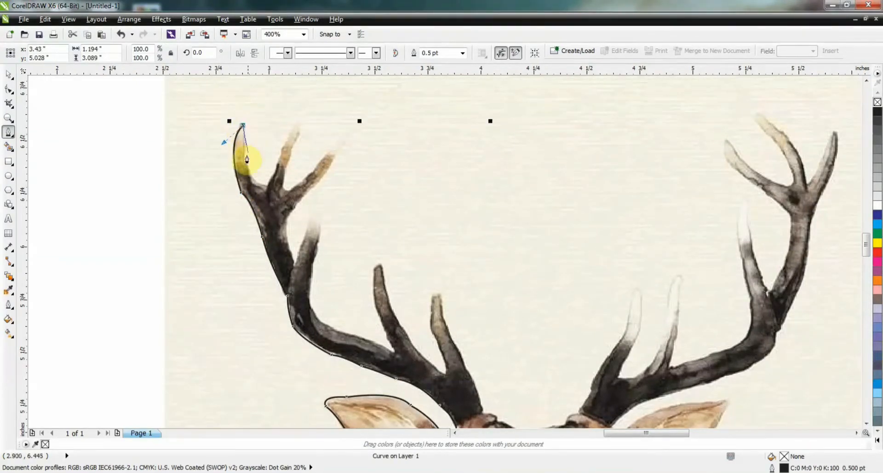
{"action": "left_click_drag", "start_coordinate": [245, 170], "coordinate": [272, 181]}
{"action": "double_click", "coordinate": [245, 170]}
{"action": "double_click", "coordinate": [255, 183]}
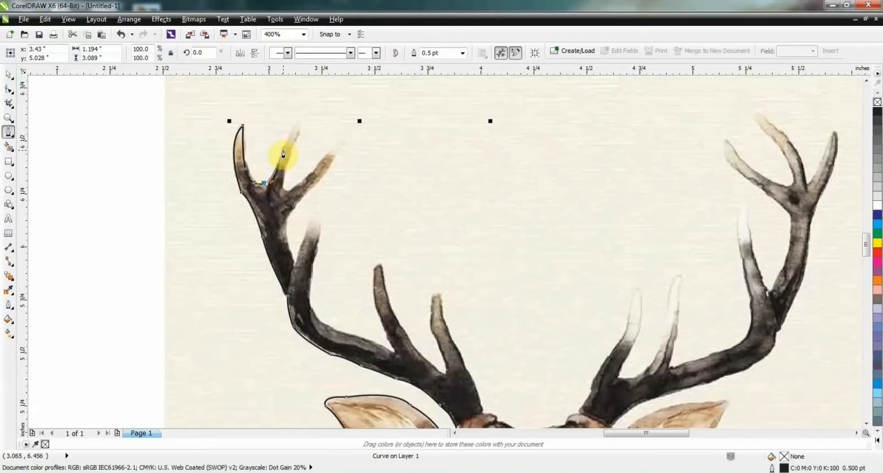
- Outline the middle tine at the top of the left antler down to the notch on its inner side
{"action": "left_click_drag", "start_coordinate": [294, 122], "coordinate": [291, 149]}
{"action": "double_click", "coordinate": [299, 134]}
{"action": "left_click", "coordinate": [285, 176]}
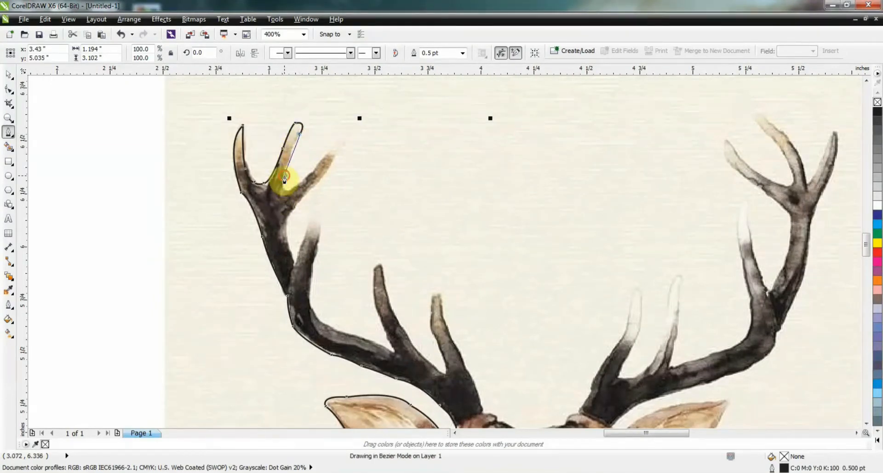
{"action": "scroll", "coordinate": [289, 188], "scroll_direction": "up", "scroll_amount": 2}
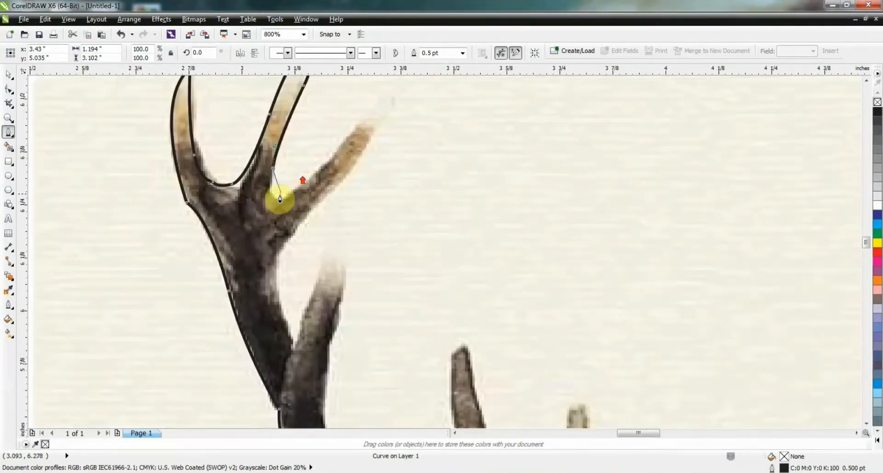
{"action": "left_click_drag", "start_coordinate": [281, 202], "coordinate": [285, 199]}
- Outline the innermost of the left antler's three top tines around its rounded tip and along its underside
{"action": "left_click_drag", "start_coordinate": [341, 148], "coordinate": [366, 150]}
{"action": "double_click", "coordinate": [340, 148]}
{"action": "double_click", "coordinate": [362, 118]}
{"action": "double_click", "coordinate": [377, 132]}
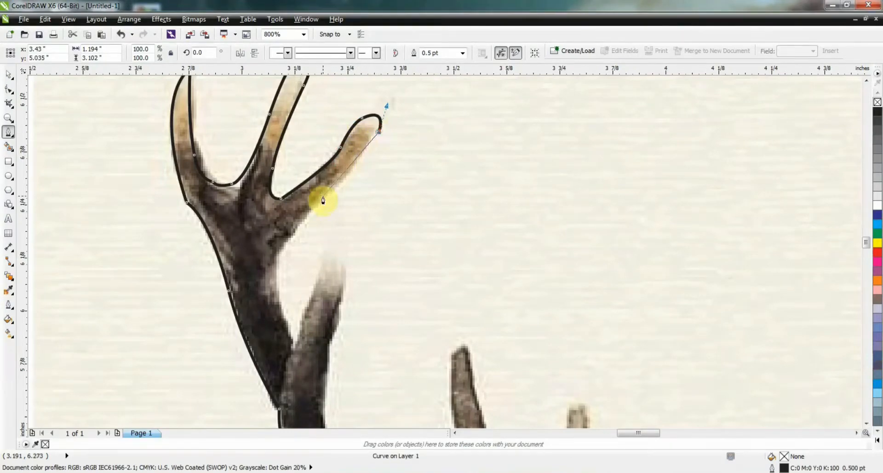
{"action": "left_click_drag", "start_coordinate": [323, 197], "coordinate": [303, 206]}
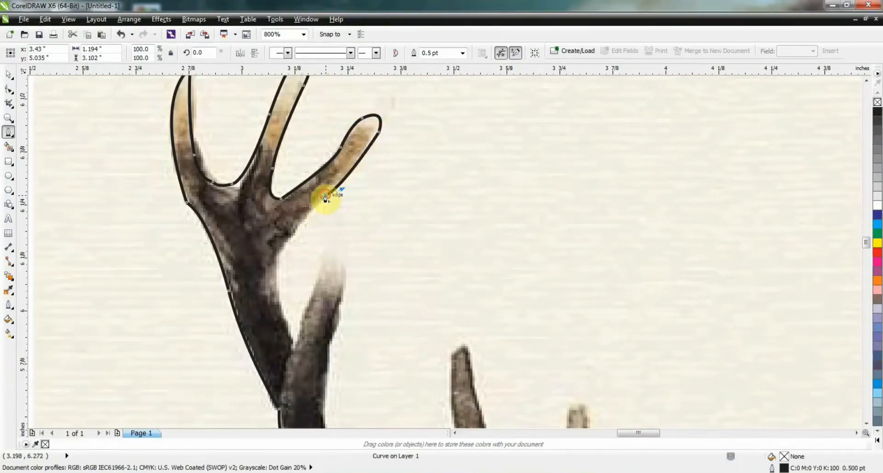
{"action": "double_click", "coordinate": [324, 197]}
- Trace the inner edge of the left antler's upper stem down to the notch beside the next tine
{"action": "left_click_drag", "start_coordinate": [276, 266], "coordinate": [279, 289]}
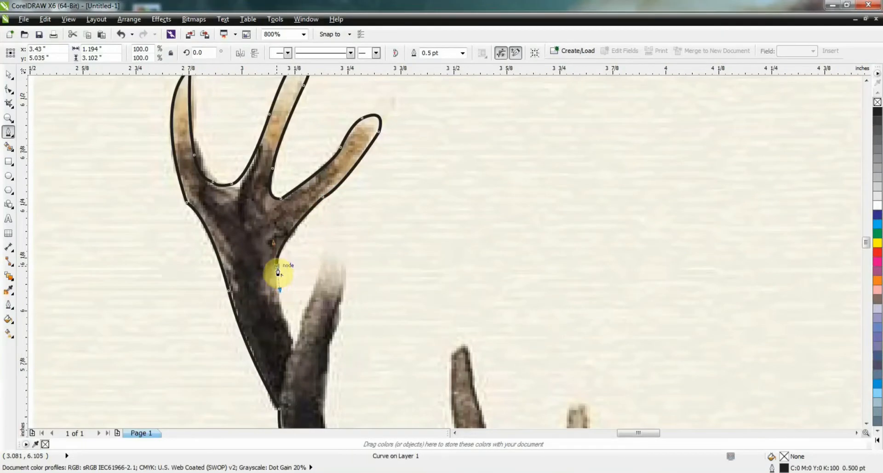
{"action": "double_click", "coordinate": [277, 269]}
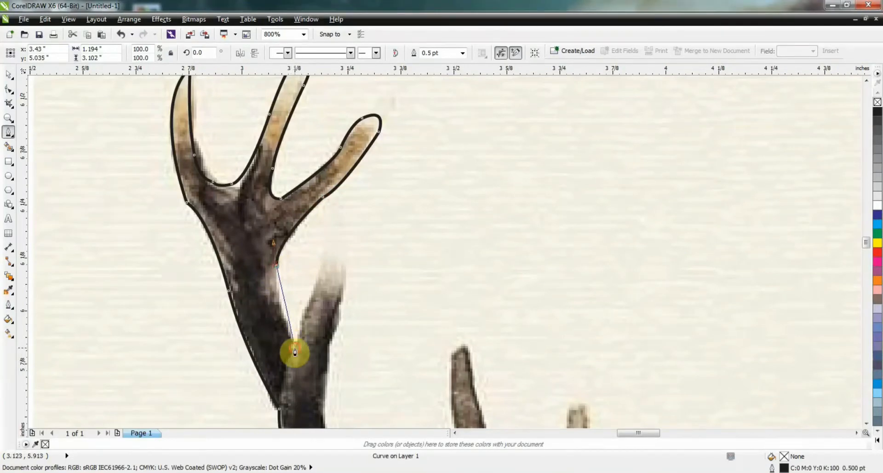
{"action": "left_click_drag", "start_coordinate": [294, 352], "coordinate": [309, 360]}
{"action": "double_click", "coordinate": [294, 352]}
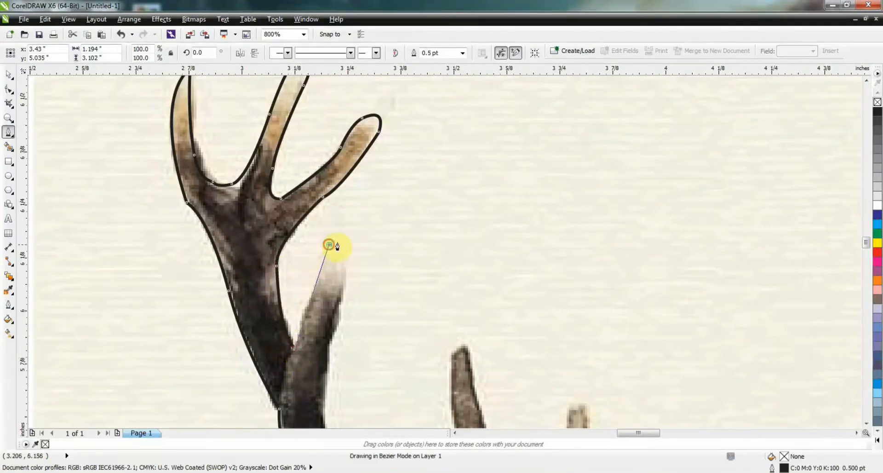
- Outline the tine below the left antler's top fork around its tip and begin its inner edge
{"action": "left_click", "coordinate": [328, 243]}
{"action": "left_click_drag", "start_coordinate": [342, 294], "coordinate": [327, 357]}
{"action": "scroll", "coordinate": [350, 236], "scroll_direction": "down", "scroll_amount": 2}
{"action": "scroll", "coordinate": [342, 285], "scroll_direction": "up", "scroll_amount": 1}
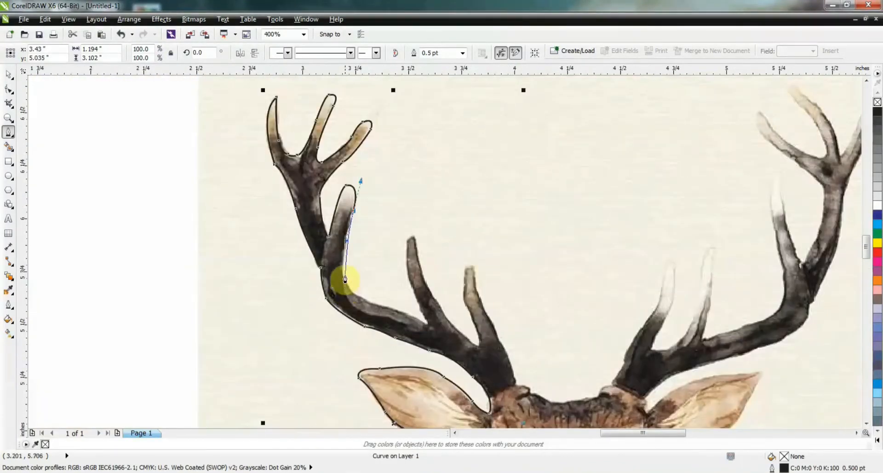
{"action": "left_click", "coordinate": [352, 212]}
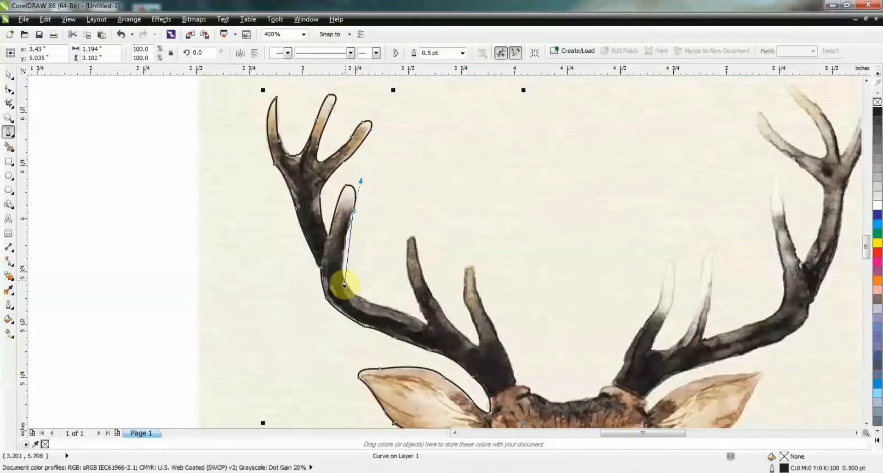
- Trace down the tine's inner edge and along the upper edge of the left antler's main beam to the next tine
{"action": "left_click_drag", "start_coordinate": [345, 278], "coordinate": [429, 339]}
{"action": "left_click", "coordinate": [370, 300]}
{"action": "left_click", "coordinate": [399, 311]}
{"action": "left_click", "coordinate": [425, 324]}
{"action": "left_click", "coordinate": [428, 327]}
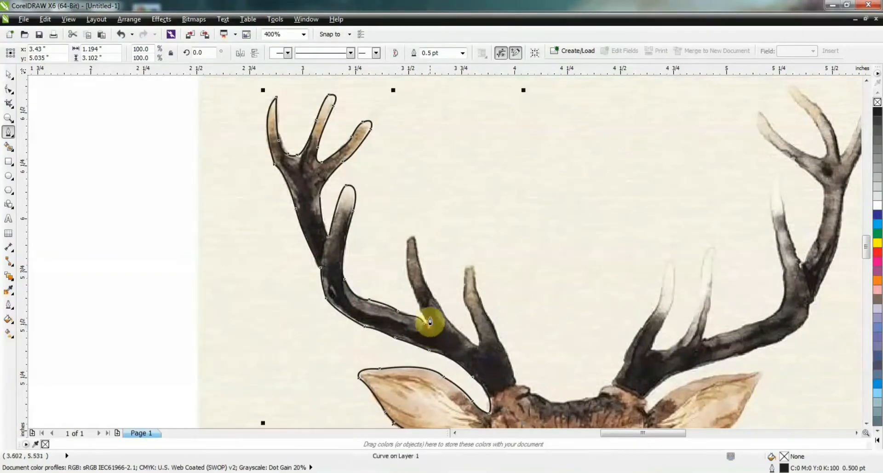
- Outline the second tine from the head on the left antler, around its tip and down to the fork
{"action": "left_click_drag", "start_coordinate": [409, 255], "coordinate": [410, 225]}
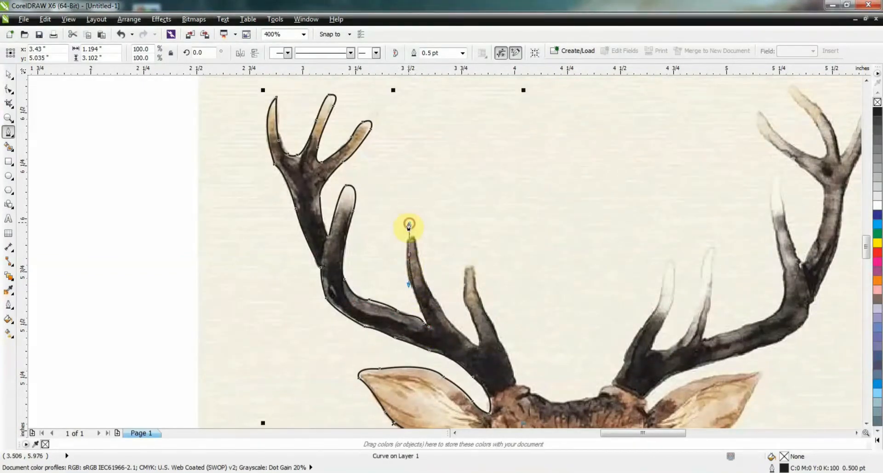
{"action": "left_click", "coordinate": [410, 253]}
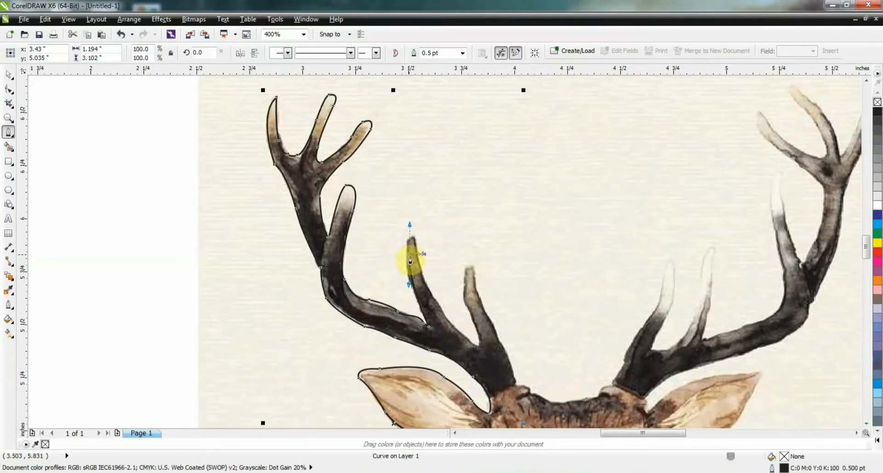
{"action": "left_click_drag", "start_coordinate": [414, 238], "coordinate": [428, 239]}
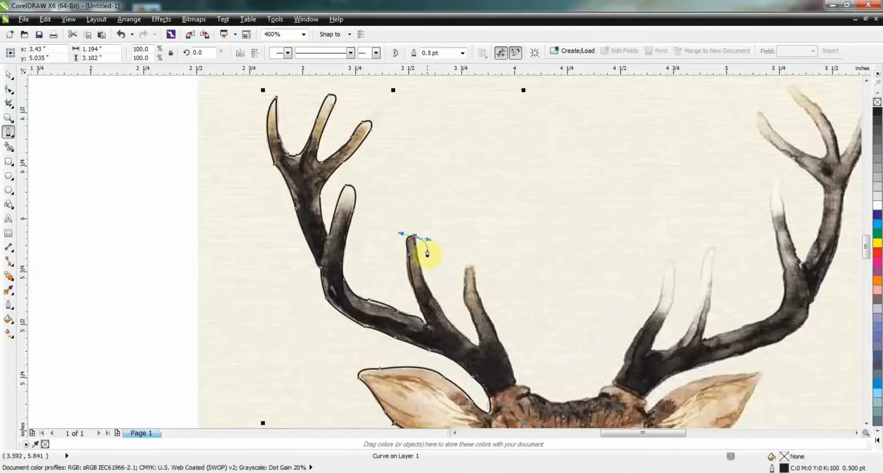
{"action": "mouse_move", "coordinate": [429, 288]}
{"action": "left_mouse_down"}
{"action": "mouse_move", "coordinate": [459, 335]}
{"action": "mouse_move", "coordinate": [453, 331]}
{"action": "mouse_move", "coordinate": [489, 349]}
{"action": "left_mouse_up"}
- Outline the left antler's tine nearest the head and continue down to the antler's base
{"action": "mouse_move", "coordinate": [467, 310]}
{"action": "left_mouse_down"}
{"action": "mouse_move", "coordinate": [450, 298]}
{"action": "mouse_move", "coordinate": [467, 300]}
{"action": "left_mouse_up"}
{"action": "mouse_move", "coordinate": [468, 266]}
{"action": "left_mouse_down"}
{"action": "mouse_move", "coordinate": [479, 263]}
{"action": "mouse_move", "coordinate": [483, 321]}
{"action": "mouse_move", "coordinate": [507, 319]}
{"action": "mouse_move", "coordinate": [501, 309]}
{"action": "mouse_move", "coordinate": [512, 341]}
{"action": "mouse_move", "coordinate": [528, 351]}
{"action": "mouse_move", "coordinate": [595, 357]}
{"action": "mouse_move", "coordinate": [618, 345]}
{"action": "left_mouse_up"}
{"action": "double_click", "coordinate": [479, 288]}
{"action": "scroll", "coordinate": [481, 322], "scroll_direction": "down", "scroll_amount": 2}
{"action": "scroll", "coordinate": [497, 312], "scroll_direction": "up", "scroll_amount": 2}
{"action": "double_click", "coordinate": [511, 333]}
- Carry the outline across the head onto the right antler and trace around its innermost tine to the fork
{"action": "mouse_move", "coordinate": [620, 316]}
{"action": "left_mouse_down"}
{"action": "mouse_move", "coordinate": [616, 307]}
{"action": "mouse_move", "coordinate": [623, 319]}
{"action": "left_mouse_up"}
{"action": "left_click_drag", "start_coordinate": [646, 272], "coordinate": [676, 247]}
{"action": "left_click", "coordinate": [645, 271], "text": "alt"}
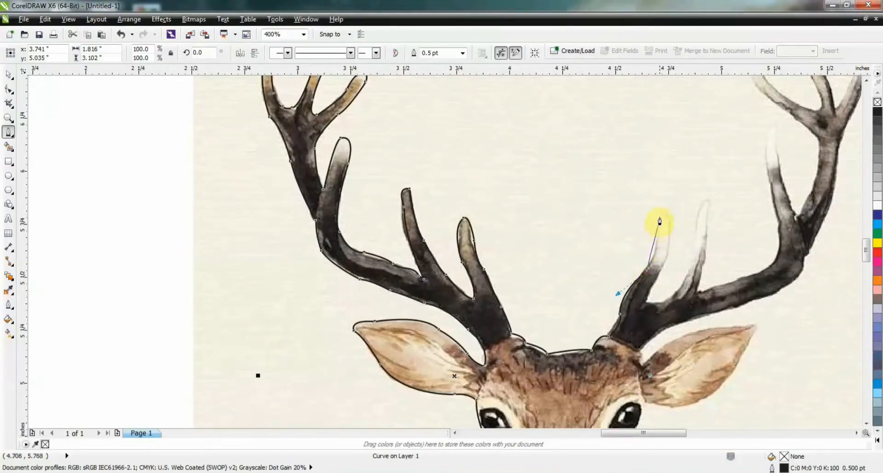
{"action": "mouse_move", "coordinate": [659, 217]}
{"action": "left_mouse_down"}
{"action": "mouse_move", "coordinate": [656, 201]}
{"action": "mouse_move", "coordinate": [674, 237]}
{"action": "left_mouse_up"}
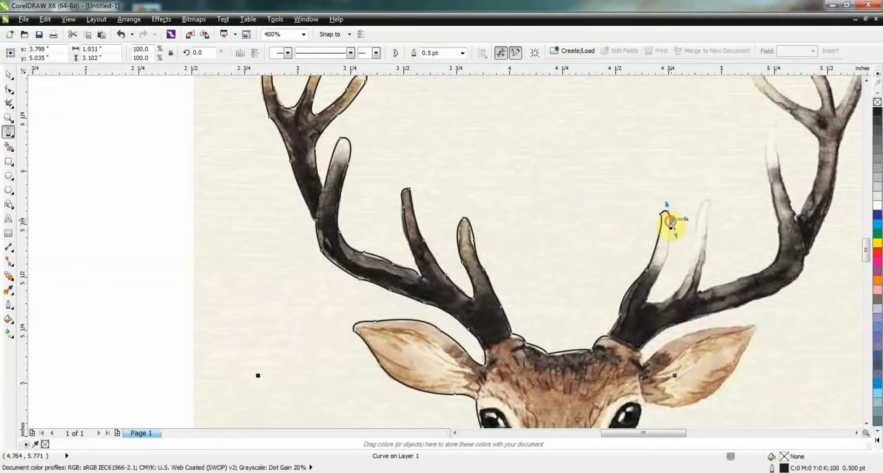
{"action": "left_click", "coordinate": [670, 220], "text": "alt"}
{"action": "left_click_drag", "start_coordinate": [659, 272], "coordinate": [691, 239]}
{"action": "left_click", "coordinate": [659, 272], "text": "alt"}
{"action": "left_click", "coordinate": [643, 303], "text": "alt"}
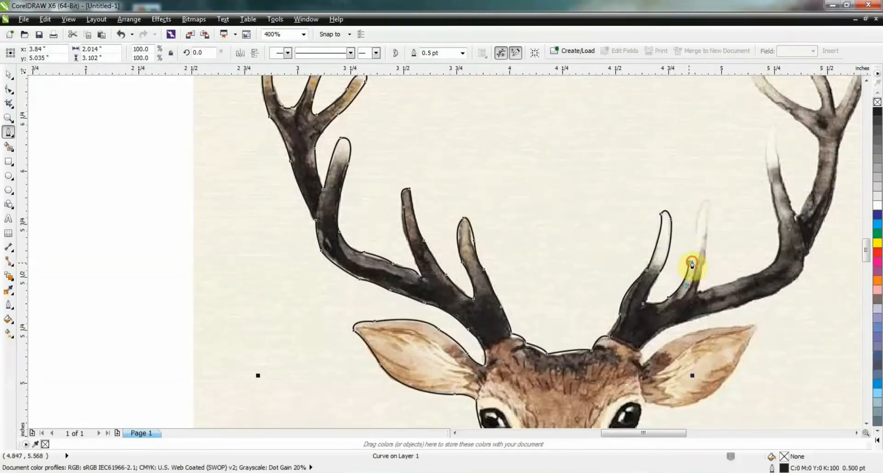
- Outline the right antler's second tine from the head around its tip and down to the main beam
{"action": "left_click_drag", "start_coordinate": [721, 199], "coordinate": [724, 199]}
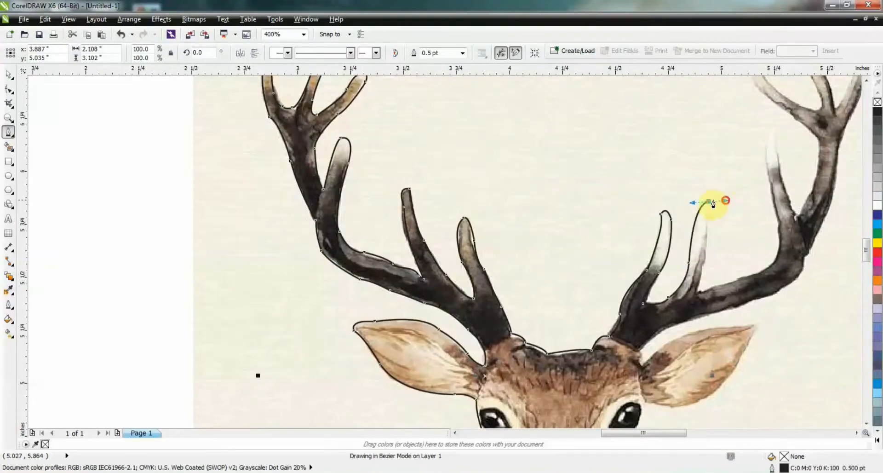
{"action": "left_click", "coordinate": [709, 201], "text": "alt"}
{"action": "left_click_drag", "start_coordinate": [699, 286], "coordinate": [690, 313]}
- Continue the outline along the right antler's main beam and around its third tine from the head to the fork
{"action": "mouse_move", "coordinate": [749, 277]}
{"action": "left_mouse_down"}
{"action": "mouse_move", "coordinate": [785, 258]}
{"action": "mouse_move", "coordinate": [751, 272]}
{"action": "left_mouse_up"}
{"action": "mouse_move", "coordinate": [777, 244]}
{"action": "left_mouse_down"}
{"action": "mouse_move", "coordinate": [779, 221]}
{"action": "mouse_move", "coordinate": [774, 250]}
{"action": "left_mouse_up"}
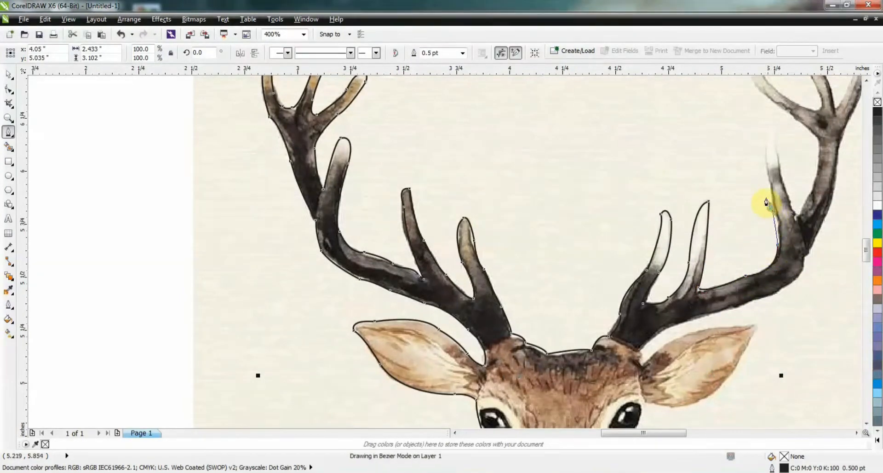
{"action": "left_click_drag", "start_coordinate": [760, 192], "coordinate": [761, 191]}
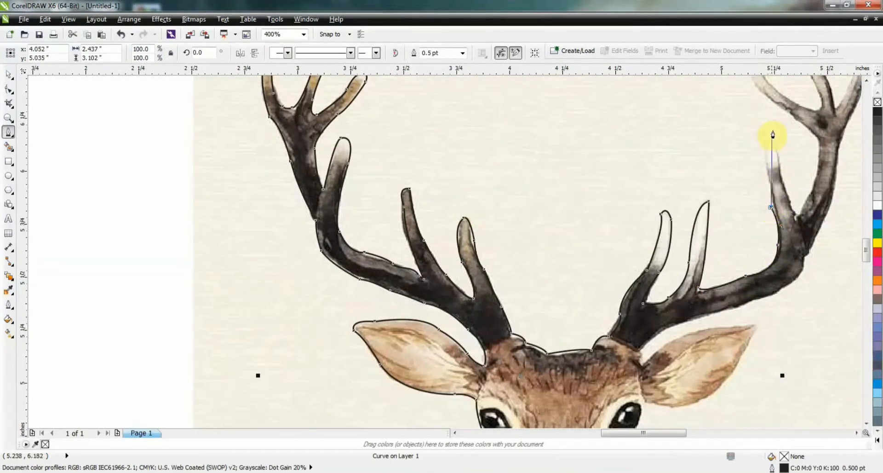
{"action": "left_click_drag", "start_coordinate": [775, 123], "coordinate": [792, 113]}
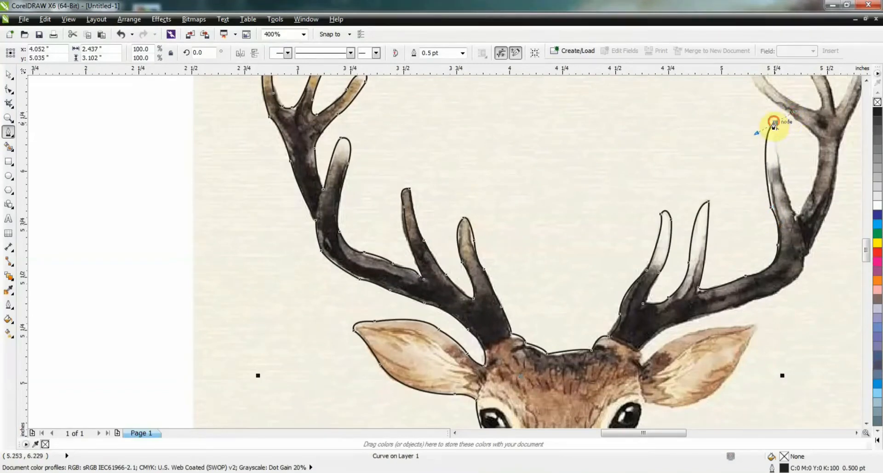
{"action": "mouse_move", "coordinate": [798, 216]}
{"action": "left_mouse_down"}
{"action": "mouse_move", "coordinate": [791, 199]}
{"action": "mouse_move", "coordinate": [803, 228]}
{"action": "left_mouse_up"}
{"action": "left_click", "coordinate": [795, 224]}
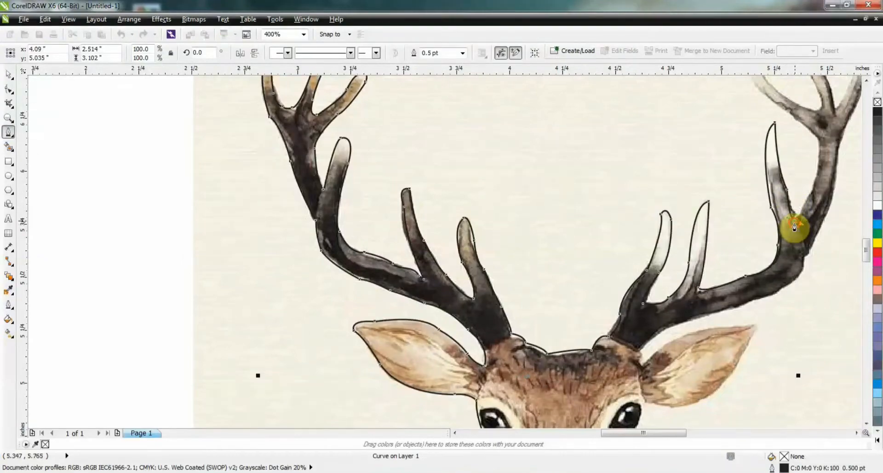
- Trace up the right antler's beam and around the innermost tine of its upper fork
{"action": "left_click_drag", "start_coordinate": [818, 138], "coordinate": [816, 113]}
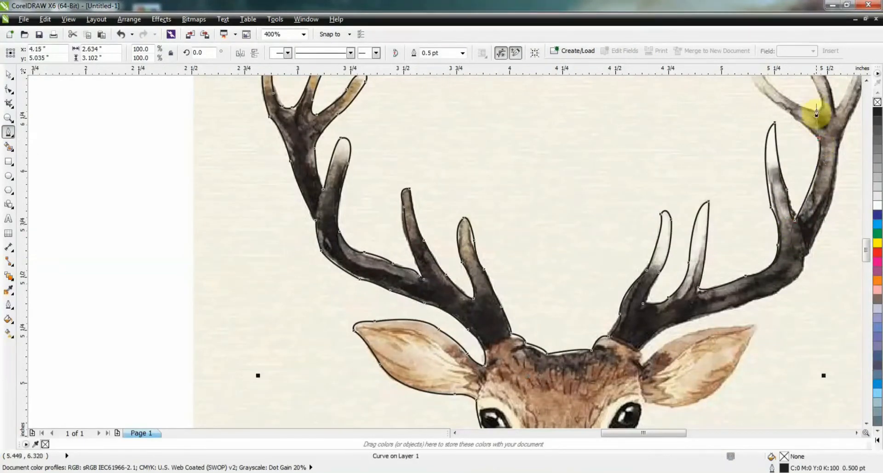
{"action": "left_click", "coordinate": [820, 140]}
{"action": "scroll", "coordinate": [782, 227], "scroll_direction": "down", "scroll_amount": 1}
{"action": "scroll", "coordinate": [768, 157], "scroll_direction": "up", "scroll_amount": 1}
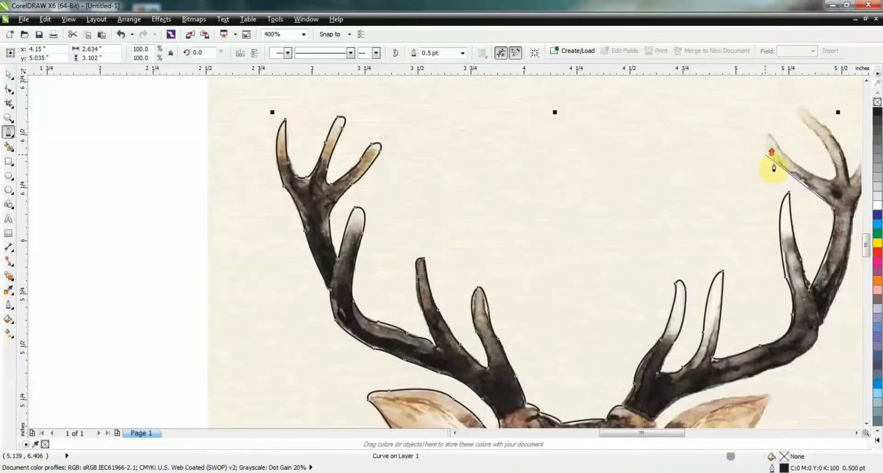
{"action": "left_click", "coordinate": [767, 159]}
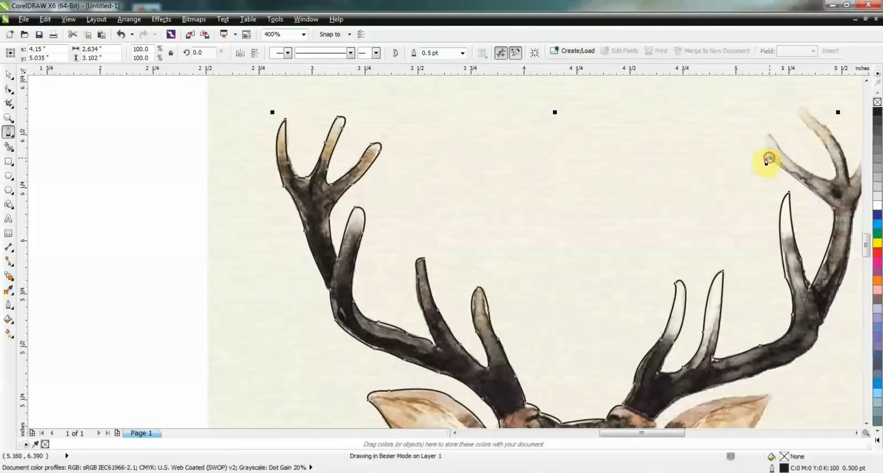
{"action": "left_click_drag", "start_coordinate": [758, 149], "coordinate": [773, 134]}
{"action": "left_click", "coordinate": [768, 157]}
{"action": "left_click", "coordinate": [768, 134]}
{"action": "mouse_move", "coordinate": [802, 167]}
{"action": "left_mouse_down"}
{"action": "mouse_move", "coordinate": [838, 183]}
{"action": "mouse_move", "coordinate": [823, 148]}
{"action": "mouse_move", "coordinate": [827, 154]}
{"action": "left_mouse_up"}
{"action": "left_click", "coordinate": [801, 169]}
{"action": "left_click", "coordinate": [829, 182]}
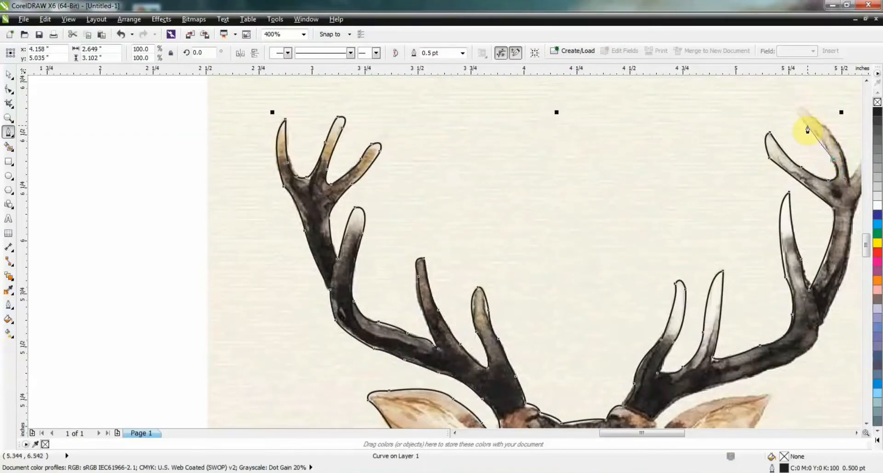
- Outline the middle tine of the right antler's upper fork around its tip and down to the junction
{"action": "mouse_move", "coordinate": [807, 127]}
{"action": "left_mouse_down"}
{"action": "mouse_move", "coordinate": [793, 114]}
{"action": "mouse_move", "coordinate": [808, 108]}
{"action": "mouse_move", "coordinate": [836, 142]}
{"action": "left_mouse_up"}
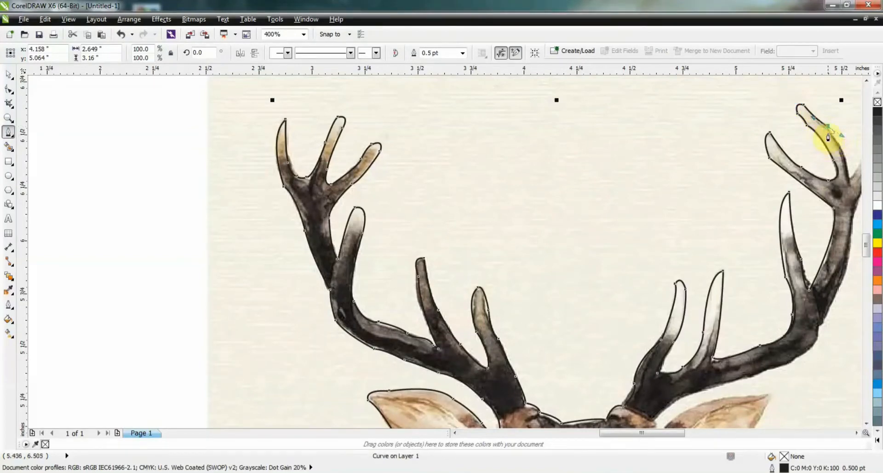
{"action": "left_click", "coordinate": [825, 124]}
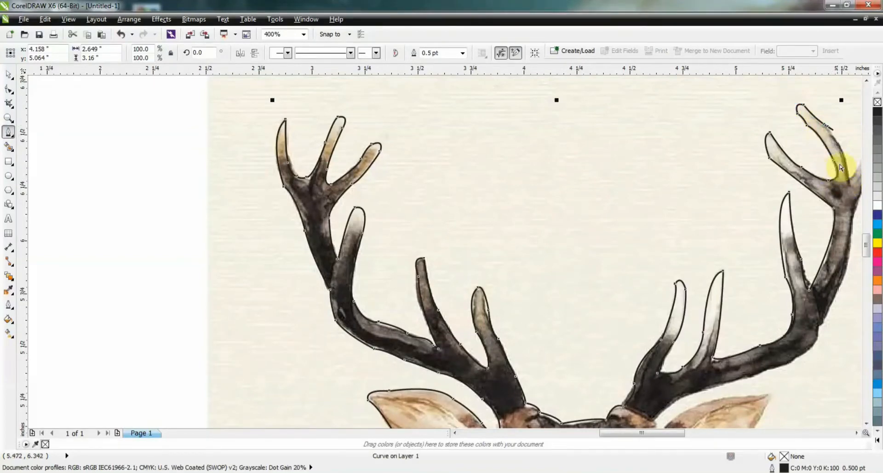
{"action": "key", "text": "ctrl+z"}
{"action": "left_click", "coordinate": [826, 128]}
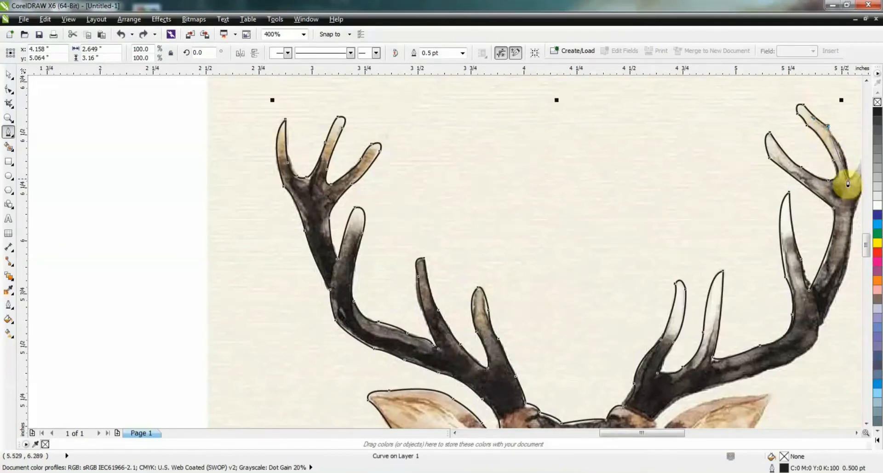
{"action": "left_click_drag", "start_coordinate": [849, 178], "coordinate": [842, 201]}
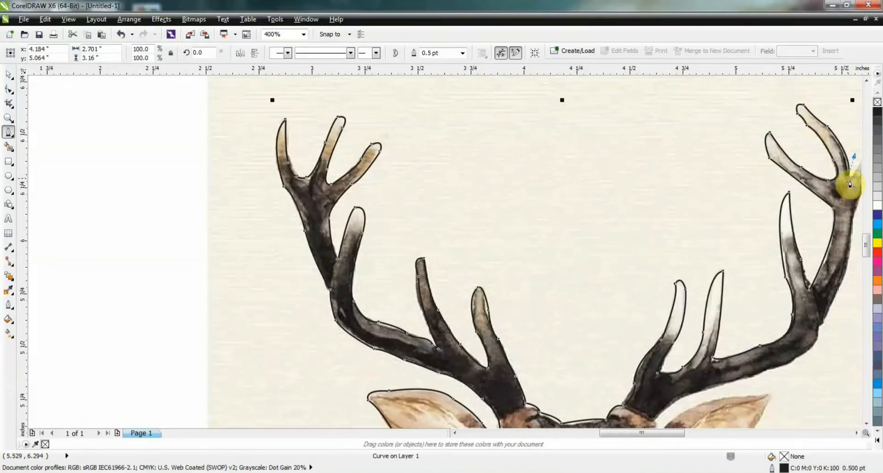
- Outline the outermost upper tine of the right antler around its tip and down to the beam
{"action": "scroll", "coordinate": [688, 197], "scroll_direction": "down", "scroll_amount": 3}
{"action": "scroll", "coordinate": [724, 193], "scroll_direction": "up", "scroll_amount": 3}
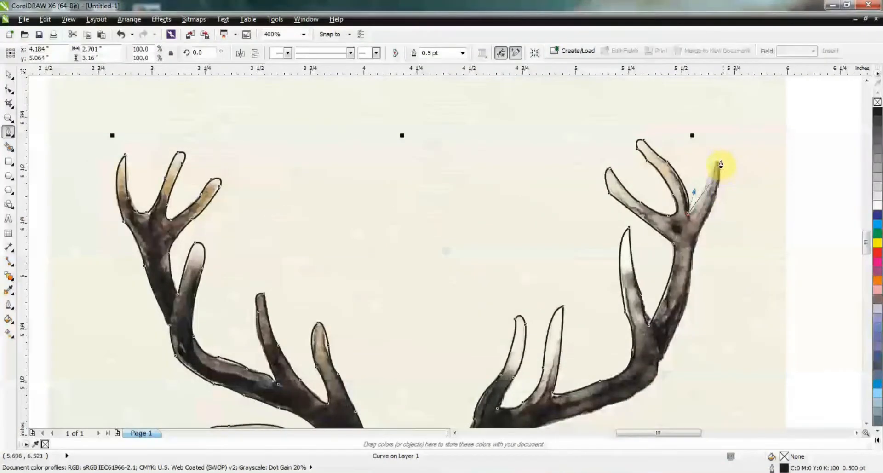
{"action": "left_click", "coordinate": [718, 164]}
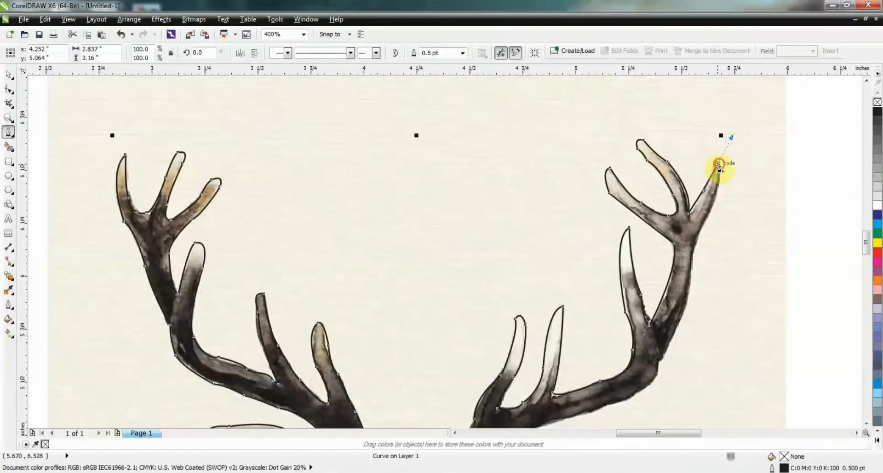
{"action": "left_click_drag", "start_coordinate": [699, 237], "coordinate": [670, 279]}
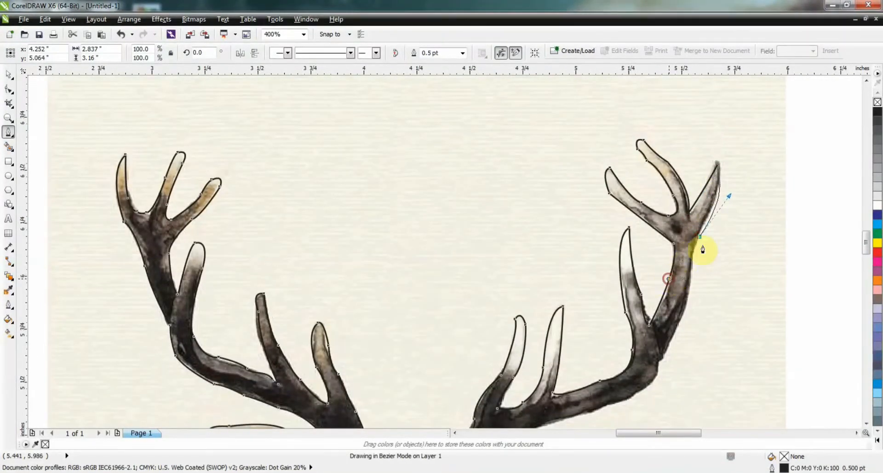
{"action": "left_click", "coordinate": [700, 237]}
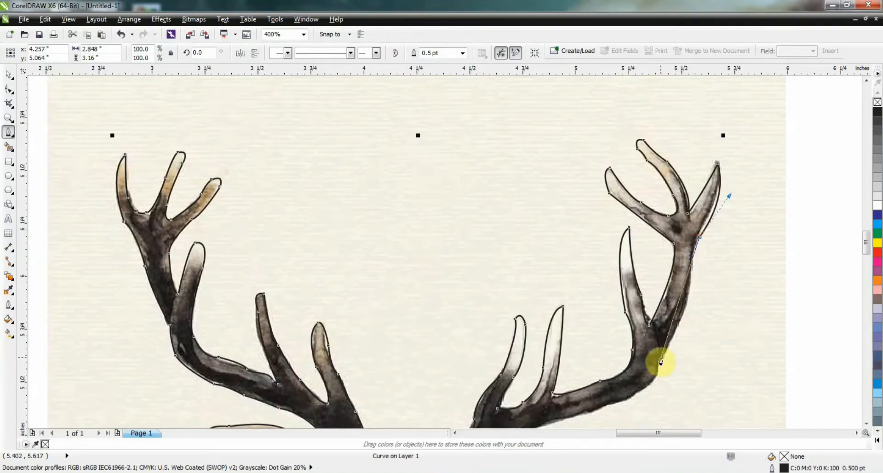
- Continue the outline down the outer side of the right antler's beam to its bend
{"action": "left_click_drag", "start_coordinate": [661, 357], "coordinate": [628, 383]}
{"action": "scroll", "coordinate": [713, 192], "scroll_direction": "down", "scroll_amount": 1}
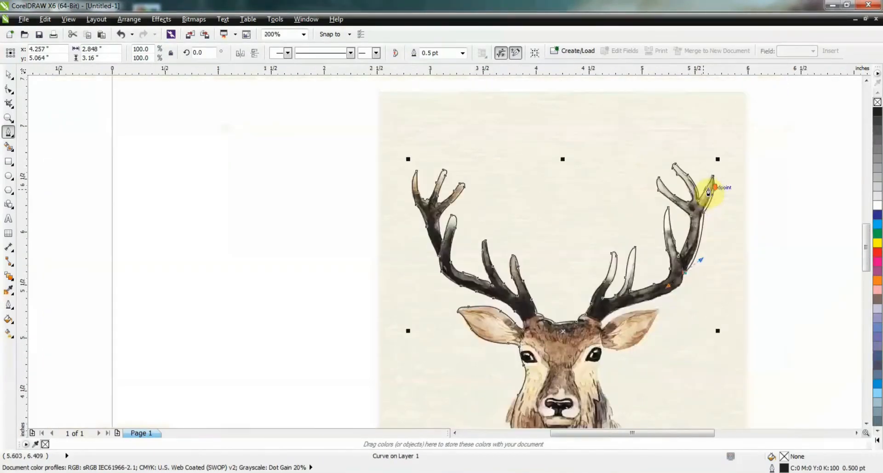
{"action": "scroll", "coordinate": [688, 262], "scroll_direction": "up", "scroll_amount": 1}
{"action": "scroll", "coordinate": [668, 309], "scroll_direction": "up", "scroll_amount": 1}
{"action": "left_click", "coordinate": [684, 254]}
- Trace the underside of the right antler from the bend to its base beside the ear
{"action": "scroll", "coordinate": [684, 254], "scroll_direction": "down", "scroll_amount": 2}
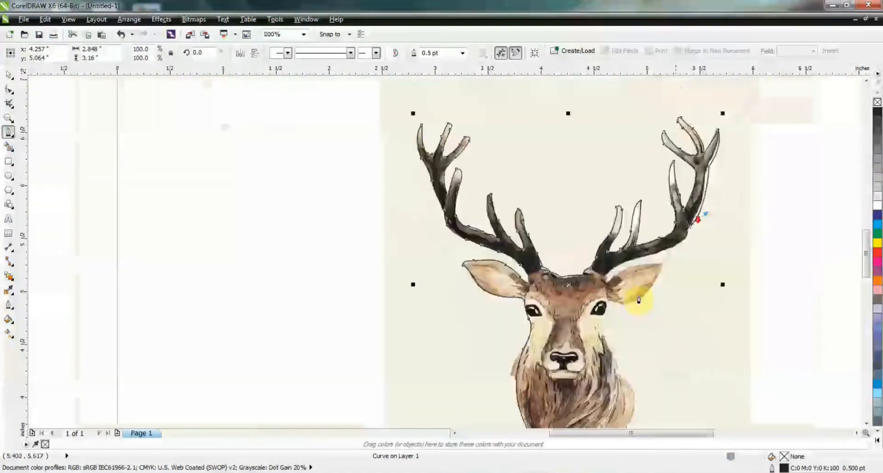
{"action": "scroll", "coordinate": [640, 292], "scroll_direction": "up", "scroll_amount": 1}
{"action": "left_click_drag", "start_coordinate": [620, 225], "coordinate": [588, 220]}
{"action": "left_click", "coordinate": [662, 213], "text": "alt"}
{"action": "left_click_drag", "start_coordinate": [575, 259], "coordinate": [585, 273]}
{"action": "left_click", "coordinate": [575, 260], "text": "alt"}
{"action": "left_click", "coordinate": [578, 268], "text": "alt"}
- Outline the right ear around its tip and back to the head beside the eye
{"action": "left_click_drag", "start_coordinate": [668, 234], "coordinate": [703, 222]}
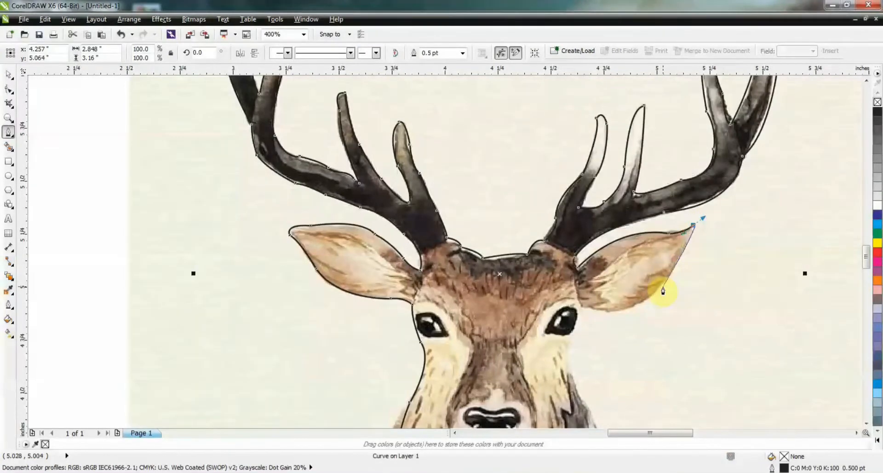
{"action": "mouse_move", "coordinate": [657, 287]}
{"action": "left_mouse_down"}
{"action": "mouse_move", "coordinate": [642, 297]}
{"action": "mouse_move", "coordinate": [651, 292]}
{"action": "left_mouse_up"}
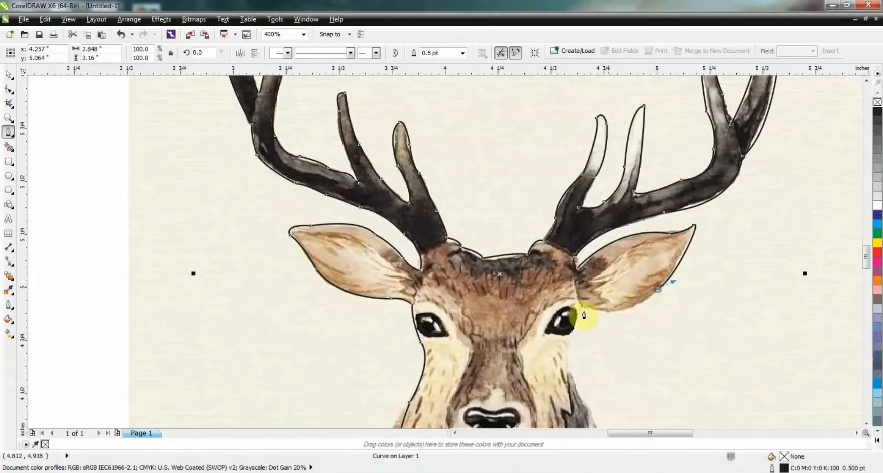
{"action": "left_click_drag", "start_coordinate": [581, 306], "coordinate": [539, 279]}
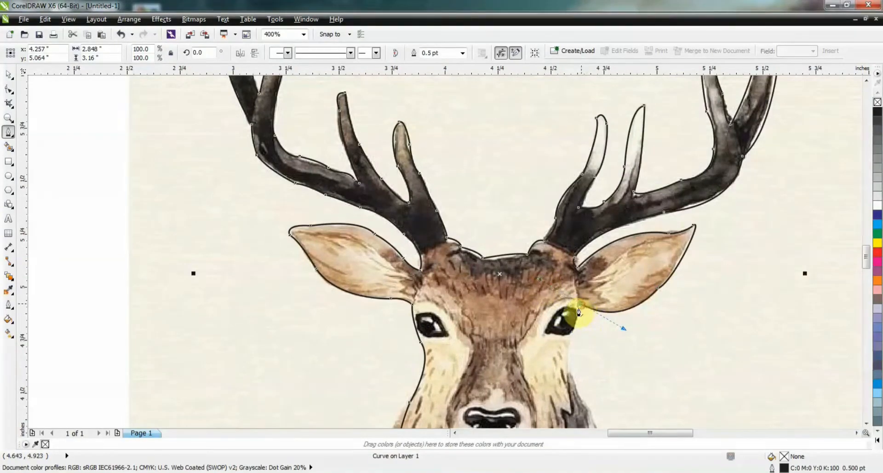
- Continue the outline around the right eye and down the cheek to the side of the neck
{"action": "left_click_drag", "start_coordinate": [570, 337], "coordinate": [553, 343]}
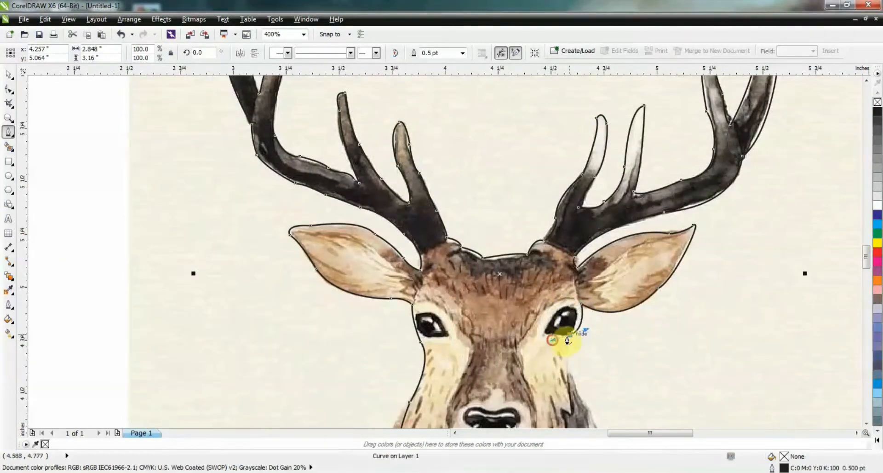
{"action": "scroll", "coordinate": [562, 265], "scroll_direction": "down", "scroll_amount": 2}
{"action": "scroll", "coordinate": [572, 327], "scroll_direction": "up", "scroll_amount": 2}
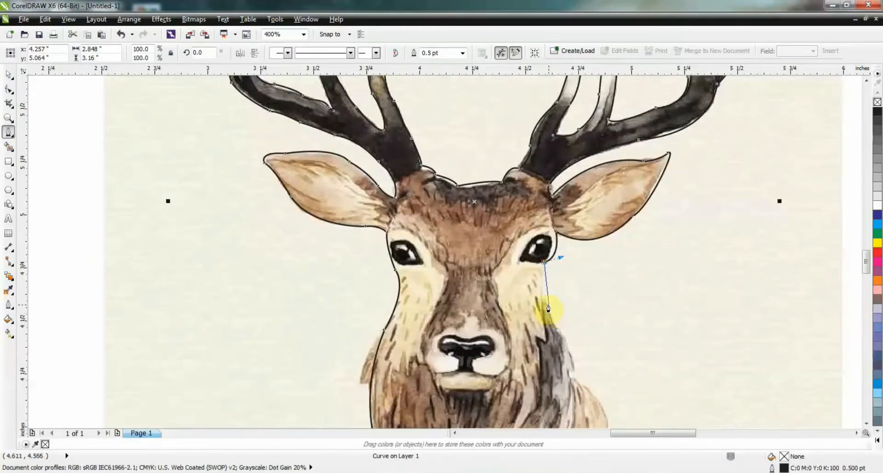
{"action": "left_click_drag", "start_coordinate": [547, 302], "coordinate": [570, 345]}
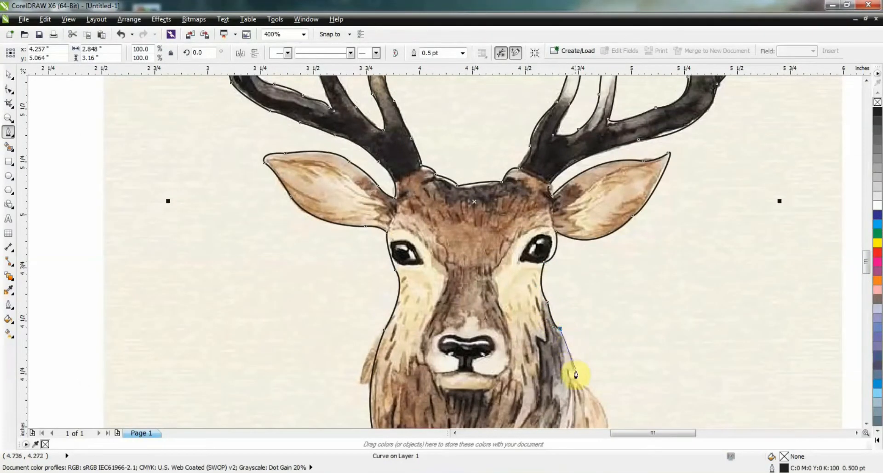
{"action": "left_click_drag", "start_coordinate": [575, 374], "coordinate": [573, 378]}
- Trace the right side of the neck down to the picture's lower edge and close the curve at its starting node
{"action": "scroll", "coordinate": [505, 199], "scroll_direction": "down", "scroll_amount": 2}
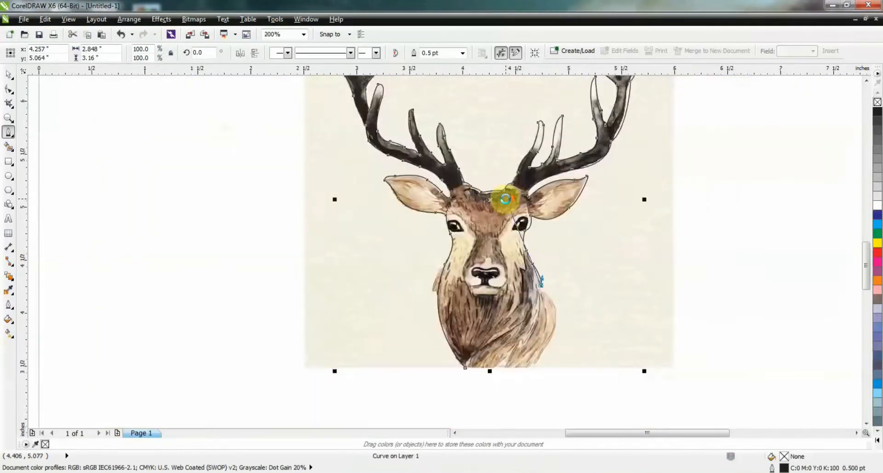
{"action": "scroll", "coordinate": [532, 276], "scroll_direction": "up", "scroll_amount": 2}
{"action": "left_click_drag", "start_coordinate": [532, 215], "coordinate": [521, 236]}
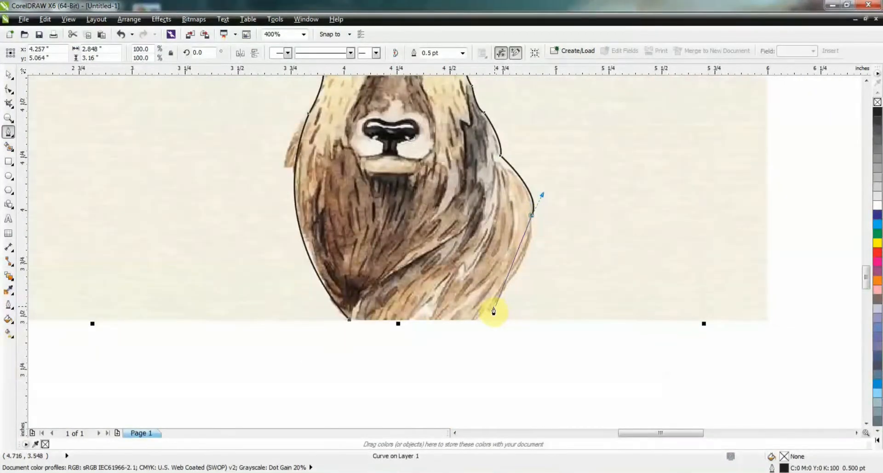
{"action": "mouse_move", "coordinate": [490, 310]}
{"action": "left_mouse_down"}
{"action": "mouse_move", "coordinate": [457, 335]}
{"action": "mouse_move", "coordinate": [454, 348]}
{"action": "left_mouse_up"}
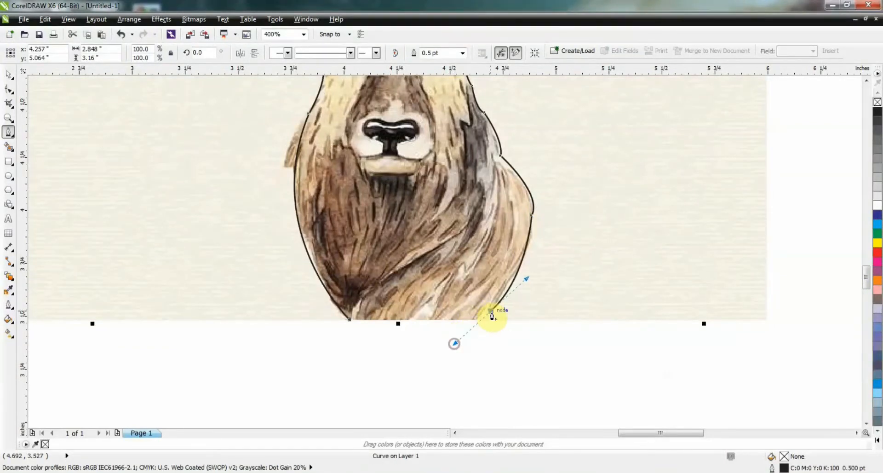
{"action": "left_click_drag", "start_coordinate": [350, 319], "coordinate": [429, 355]}
{"action": "scroll", "coordinate": [448, 303], "scroll_direction": "down", "scroll_amount": 3}
{"action": "scroll", "coordinate": [450, 294], "scroll_direction": "up", "scroll_amount": 2}
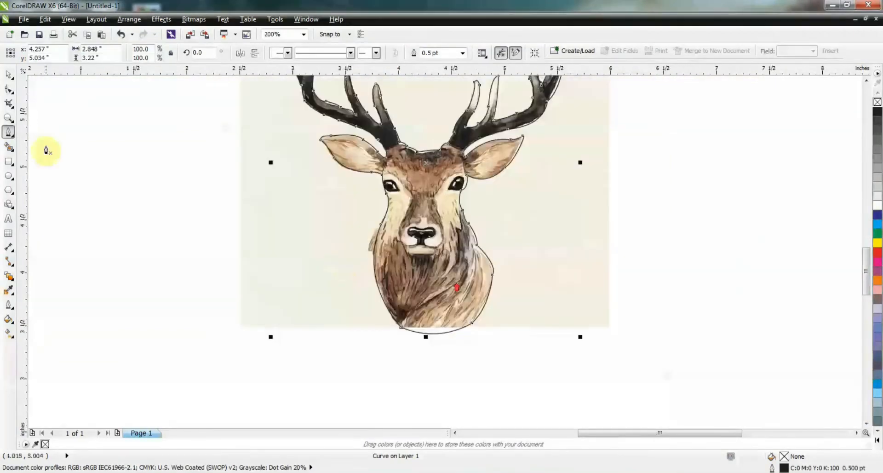
{"action": "scroll", "coordinate": [351, 220], "scroll_direction": "down", "scroll_amount": 2}
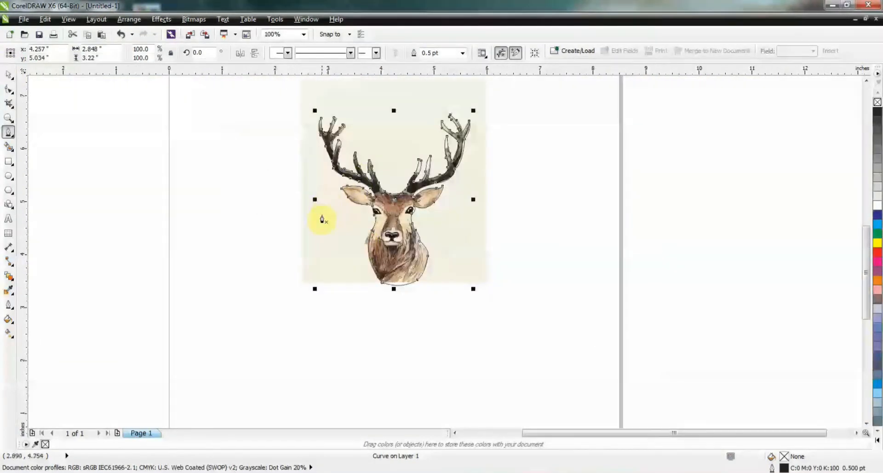
{"action": "left_click_drag", "start_coordinate": [319, 217], "coordinate": [605, 222]}
{"action": "left_click", "coordinate": [247, 236]}
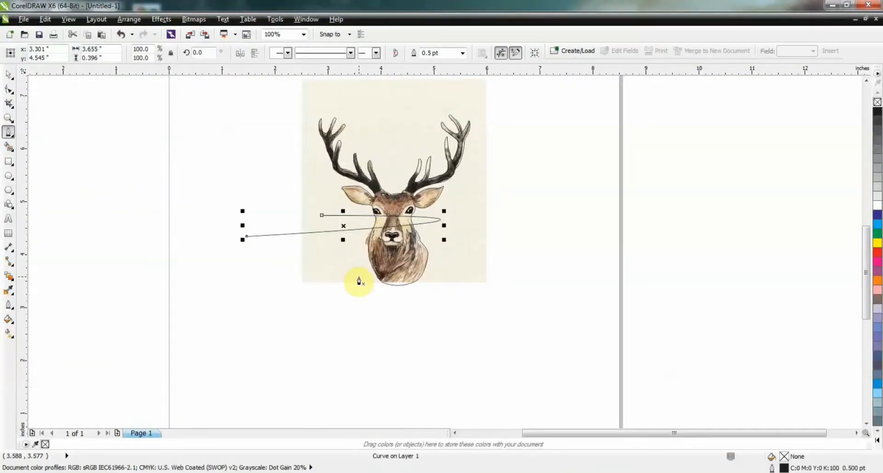
{"action": "key", "text": "Delete"}
{"action": "left_click", "coordinate": [303, 257]}
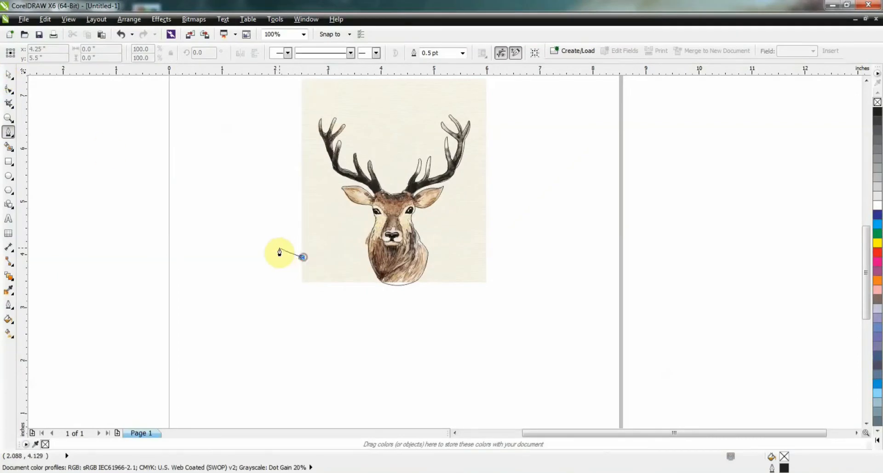
{"action": "left_click", "coordinate": [279, 249]}
{"action": "key", "text": "Delete"}
- Move the deer picture off the page to inspect the traced outline alone, and undo the move
{"action": "left_click", "coordinate": [9, 75]}
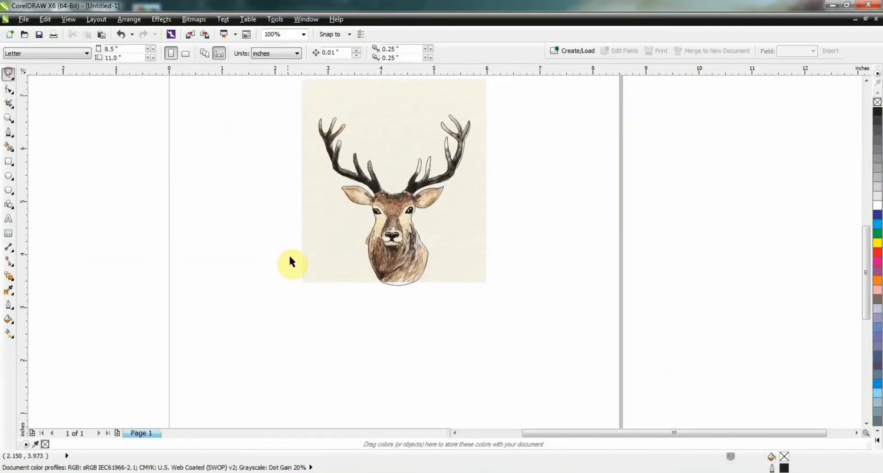
{"action": "mouse_move", "coordinate": [310, 220]}
{"action": "left_mouse_down"}
{"action": "mouse_move", "coordinate": [601, 286]}
{"action": "mouse_move", "coordinate": [645, 262]}
{"action": "mouse_move", "coordinate": [664, 285]}
{"action": "left_mouse_up"}
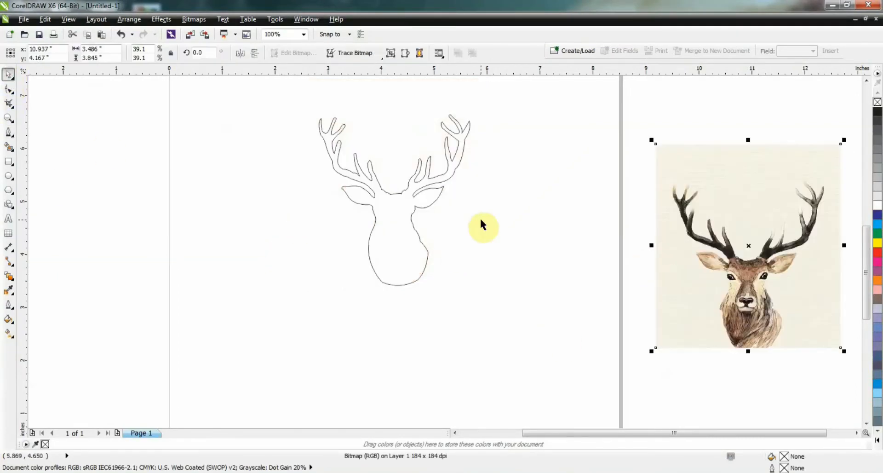
{"action": "key", "text": "ctrl+z"}
- Trace the deer's left eye as a closed curve from its inner corner, undoing the stray change made after closing it
{"action": "scroll", "coordinate": [386, 210], "scroll_direction": "up", "scroll_amount": 3}
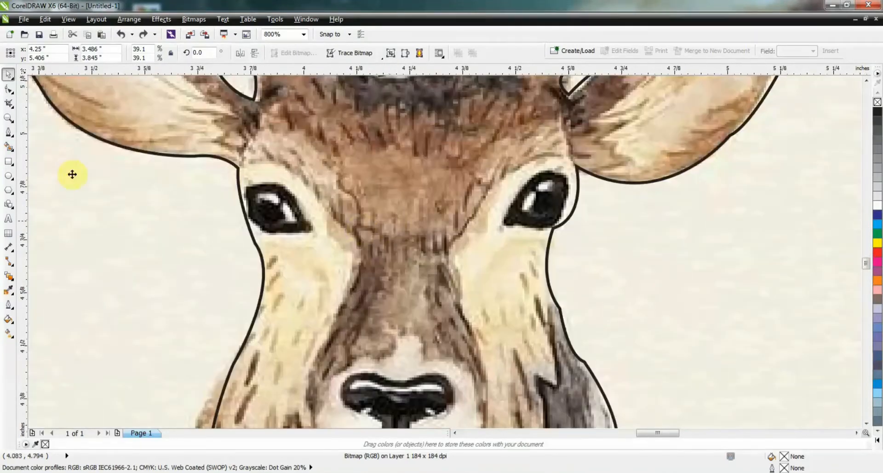
{"action": "left_click", "coordinate": [9, 130]}
{"action": "left_click", "coordinate": [314, 229]}
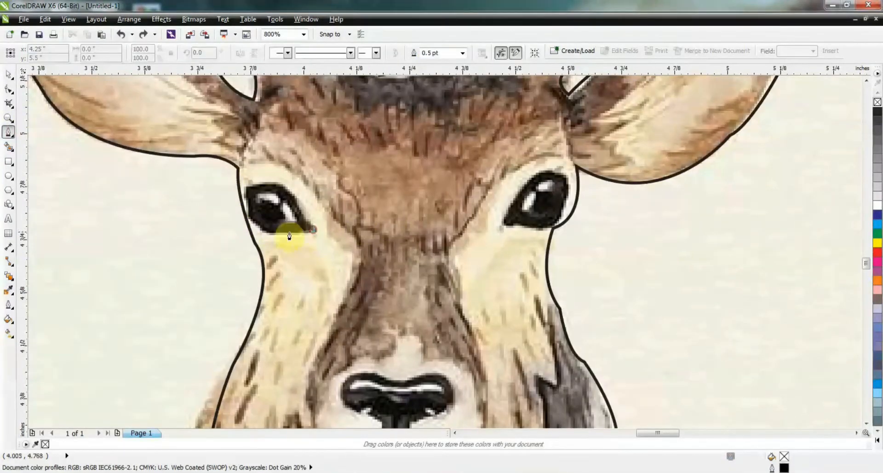
{"action": "left_click_drag", "start_coordinate": [249, 214], "coordinate": [306, 240]}
{"action": "left_click", "coordinate": [249, 214], "text": "alt"}
{"action": "left_click", "coordinate": [252, 185], "text": "alt"}
{"action": "left_click", "coordinate": [296, 206], "text": "alt"}
{"action": "left_click", "coordinate": [314, 229]}
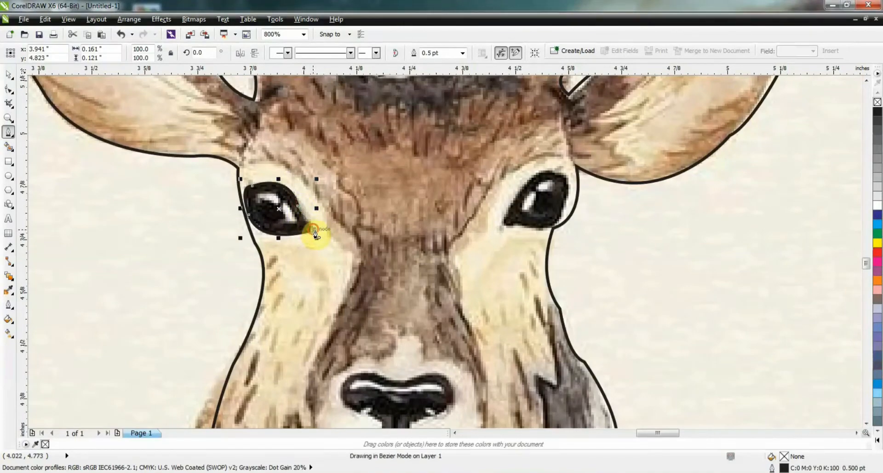
{"action": "left_click_drag", "start_coordinate": [302, 225], "coordinate": [281, 224]}
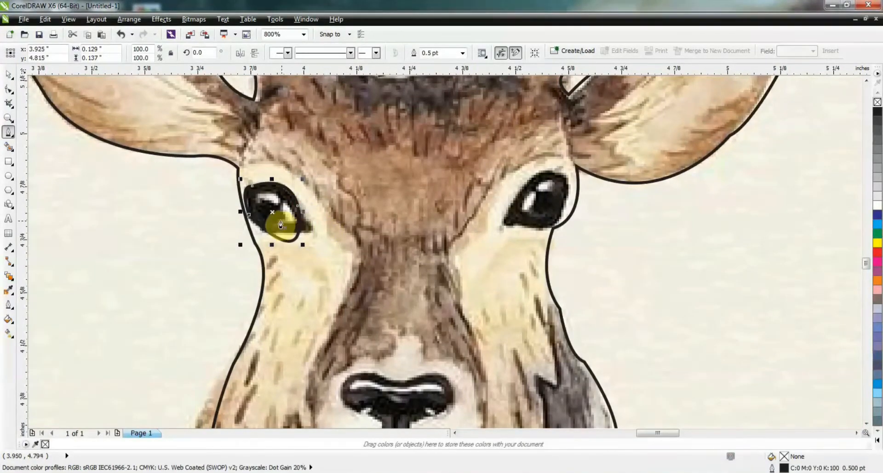
{"action": "key", "text": "ctrl+z"}
- Trace a smaller closed shape inside the left eye around the highlights and pupil, and fill it white
{"action": "scroll", "coordinate": [250, 200], "scroll_direction": "up", "scroll_amount": 1}
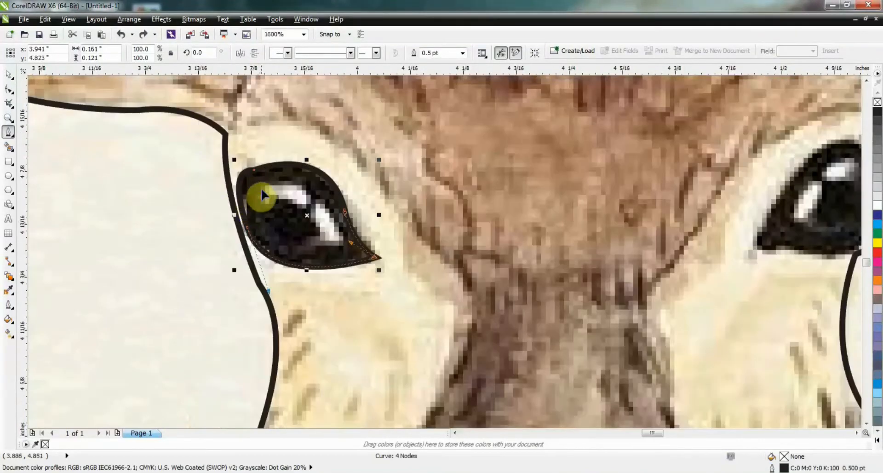
{"action": "left_click", "coordinate": [11, 137]}
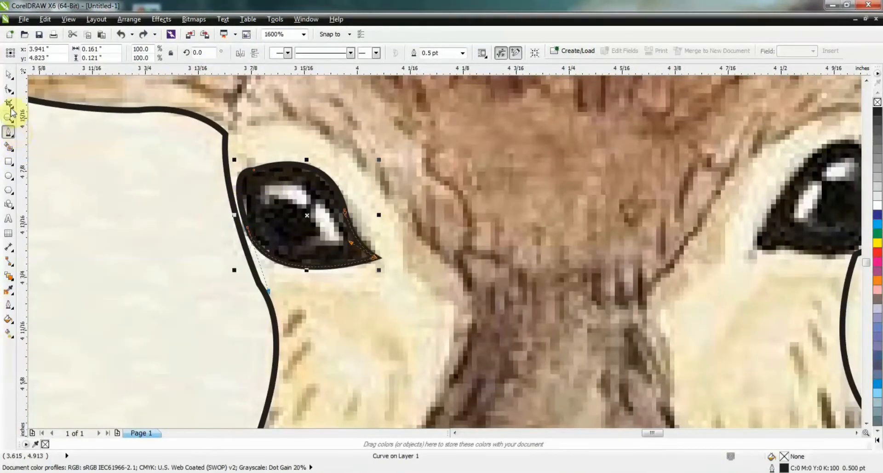
{"action": "left_click", "coordinate": [10, 88]}
{"action": "left_click", "coordinate": [9, 133]}
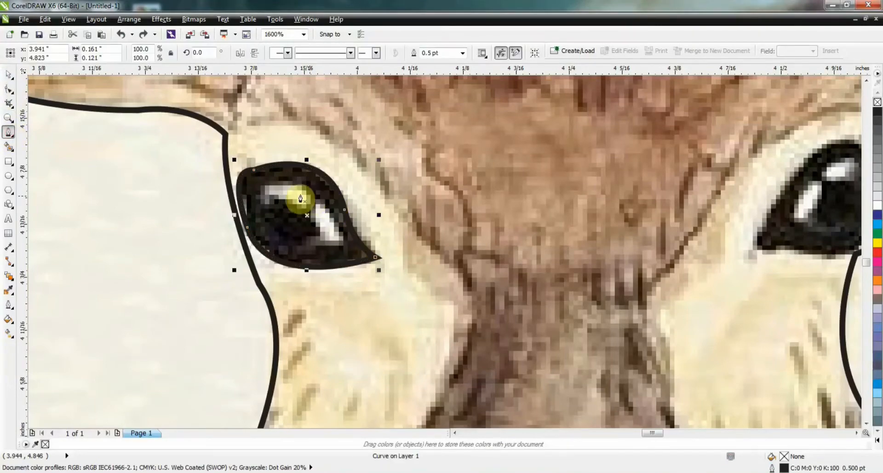
{"action": "left_click_drag", "start_coordinate": [261, 184], "coordinate": [343, 246]}
{"action": "left_click", "coordinate": [258, 200]}
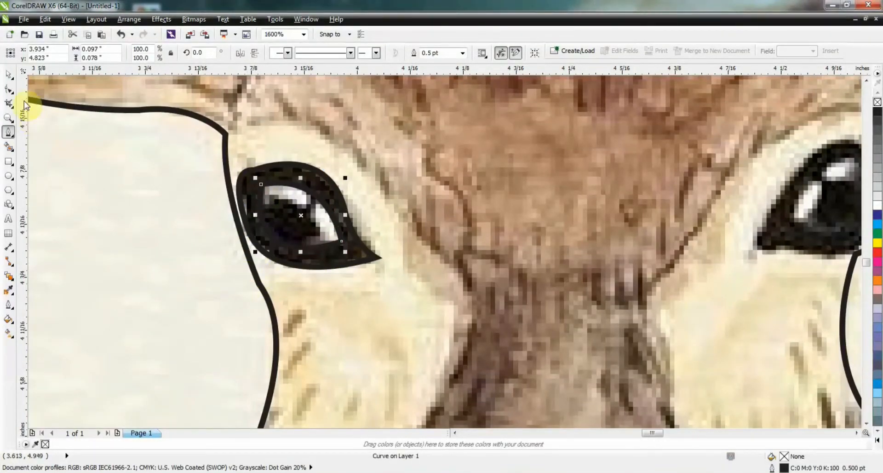
{"action": "left_click", "coordinate": [8, 73]}
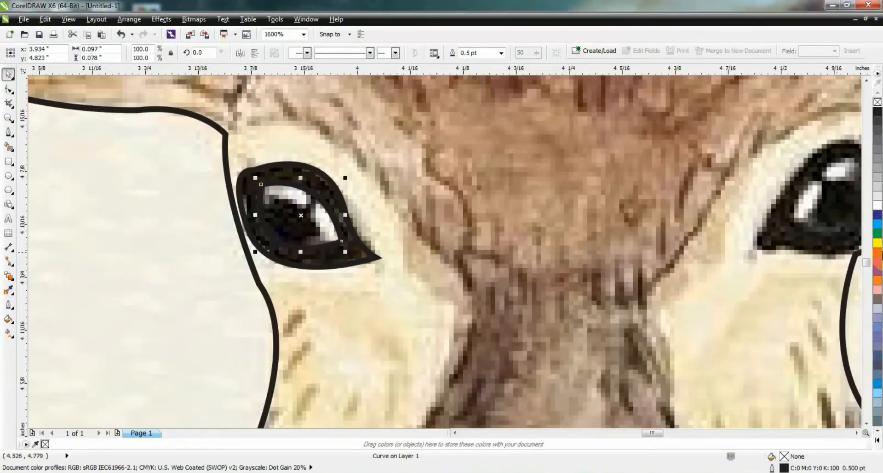
{"action": "left_click", "coordinate": [877, 205]}
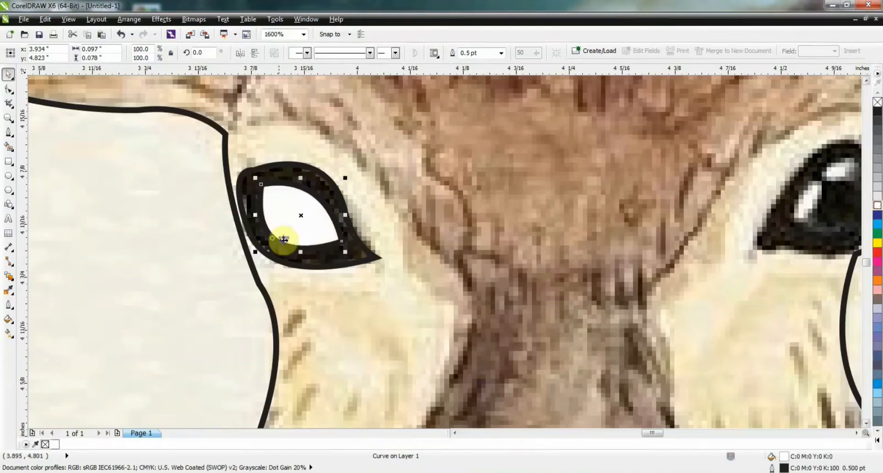
{"action": "left_click", "coordinate": [8, 161]}
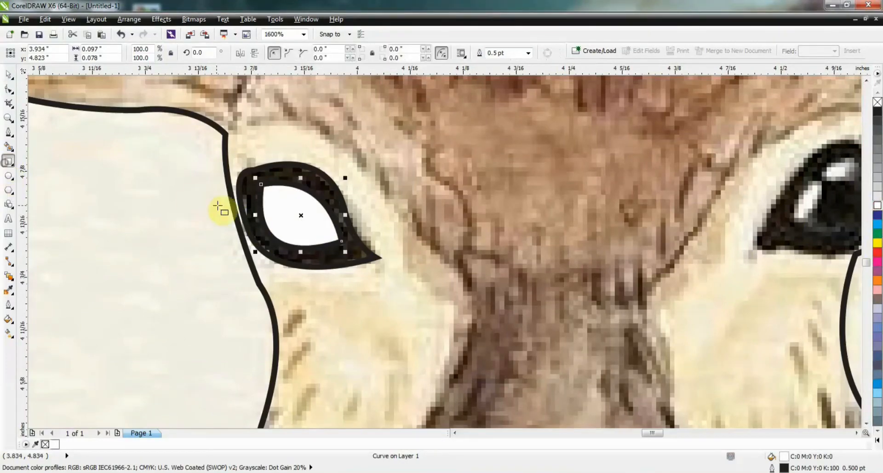
{"action": "left_click_drag", "start_coordinate": [239, 199], "coordinate": [297, 266]}
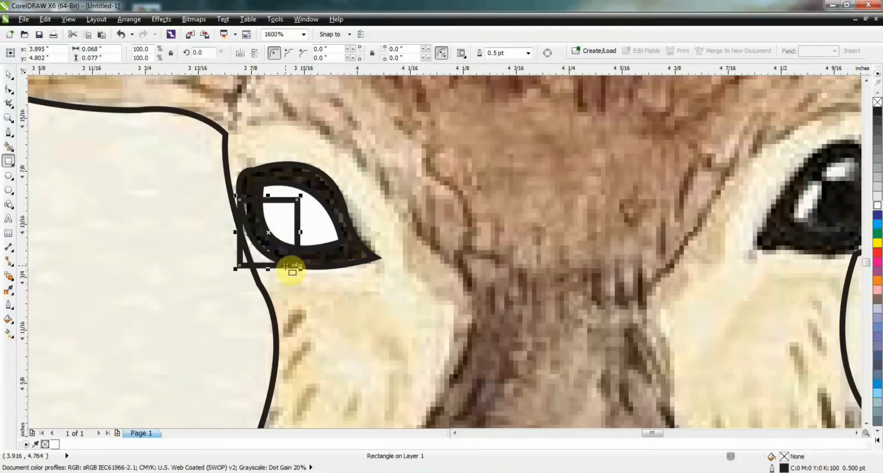
{"action": "key", "text": "Delete"}
- Draw an ellipse about 0.091 by 0.098 inches over the white shape's lower left, filled black without an outline
{"action": "left_click", "coordinate": [9, 175]}
{"action": "mouse_move", "coordinate": [251, 209]}
{"action": "left_mouse_down"}
{"action": "mouse_move", "coordinate": [289, 272]}
{"action": "mouse_move", "coordinate": [329, 295]}
{"action": "left_mouse_up"}
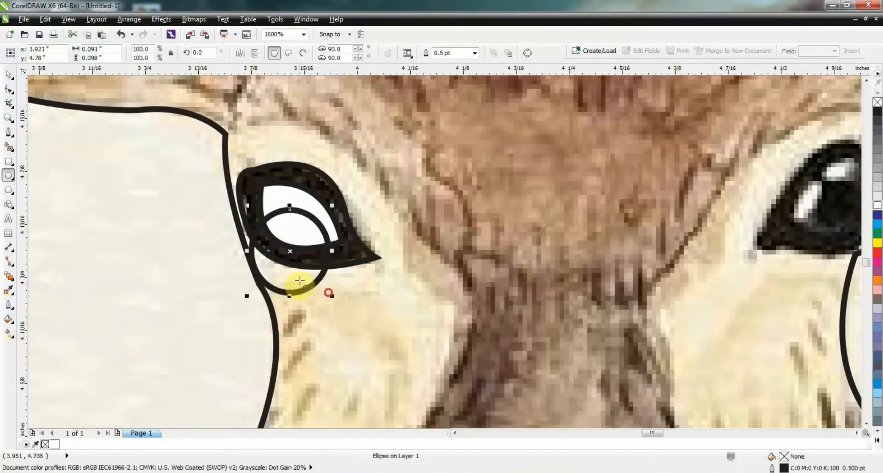
{"action": "left_click", "coordinate": [7, 74]}
{"action": "left_click_drag", "start_coordinate": [251, 259], "coordinate": [234, 248]}
{"action": "left_click", "coordinate": [875, 119]}
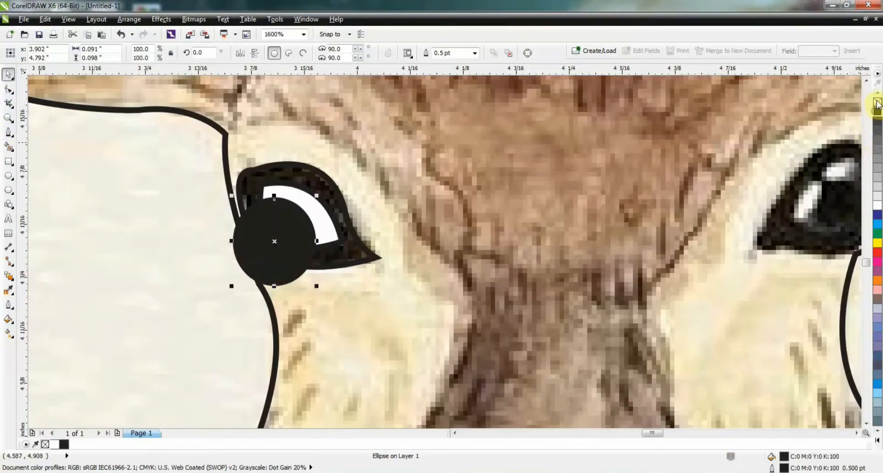
{"action": "right_click", "coordinate": [877, 102]}
- PowerClip the black ellipse inside the white eye shape
{"action": "right_click", "coordinate": [291, 221]}
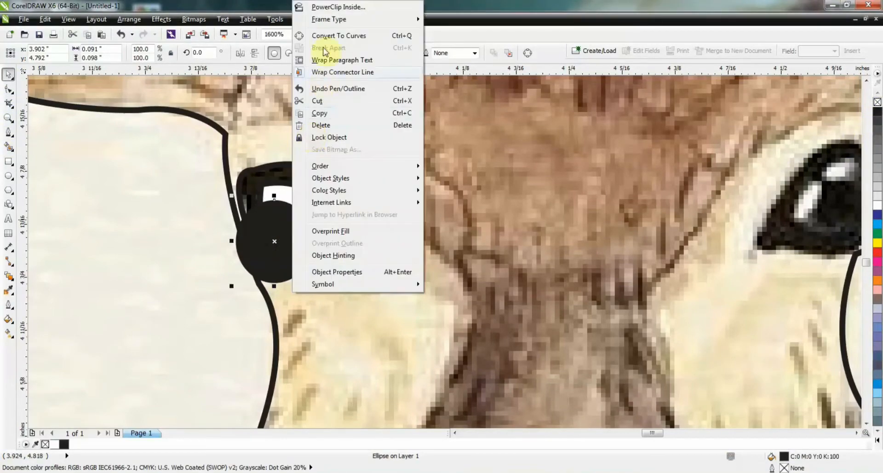
{"action": "left_click", "coordinate": [321, 7]}
{"action": "left_click", "coordinate": [309, 203]}
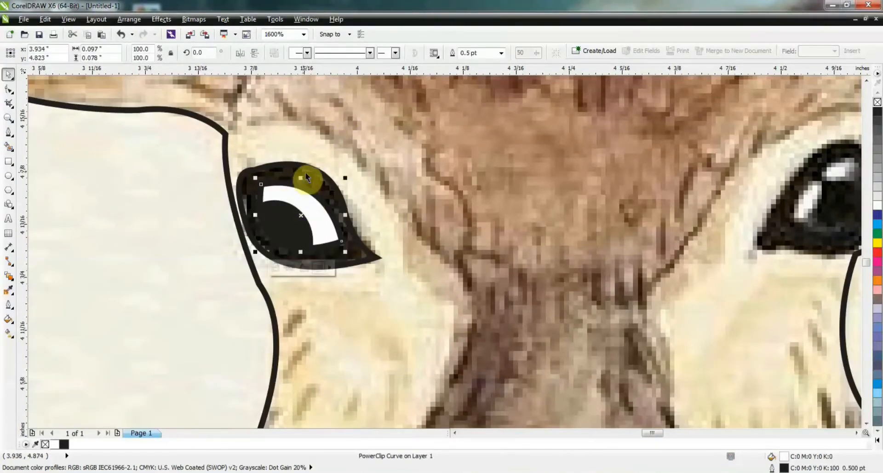
- Fill the left eye's outer shape black and remove its outline
{"action": "left_click", "coordinate": [309, 172]}
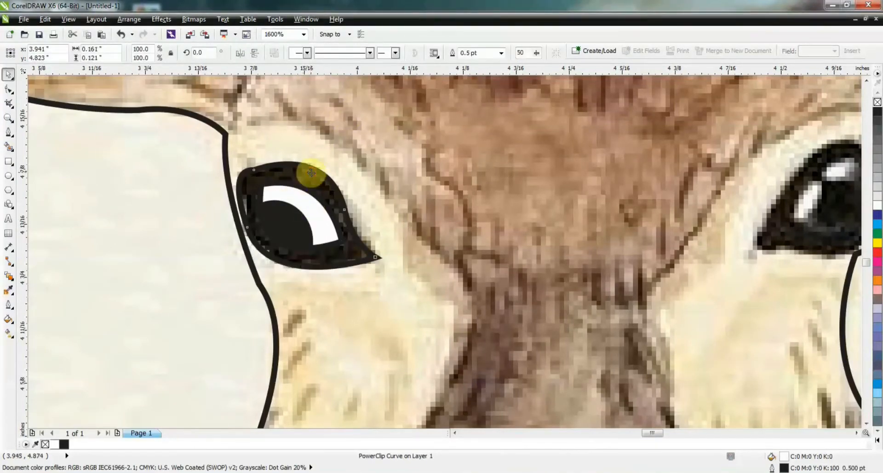
{"action": "left_click", "coordinate": [879, 112]}
{"action": "right_click", "coordinate": [877, 102]}
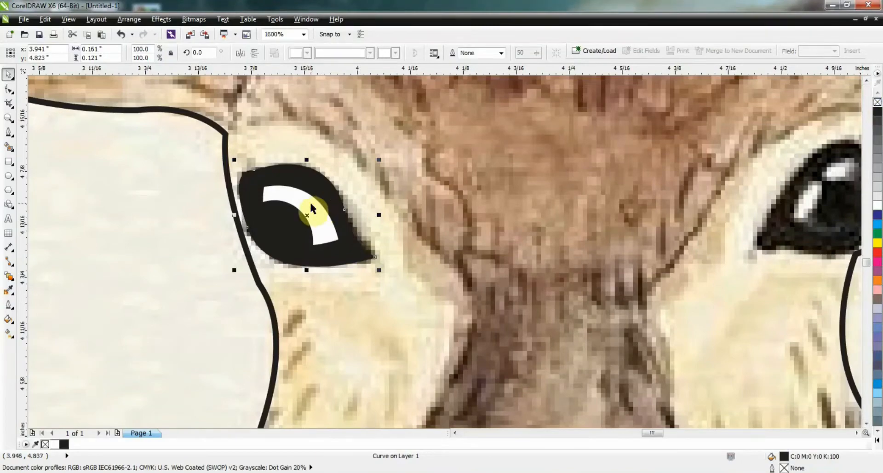
- Group the left eye's black outer shape with the clipped white shape inside it
{"action": "left_click", "coordinate": [310, 205]}
{"action": "left_click", "coordinate": [286, 221]}
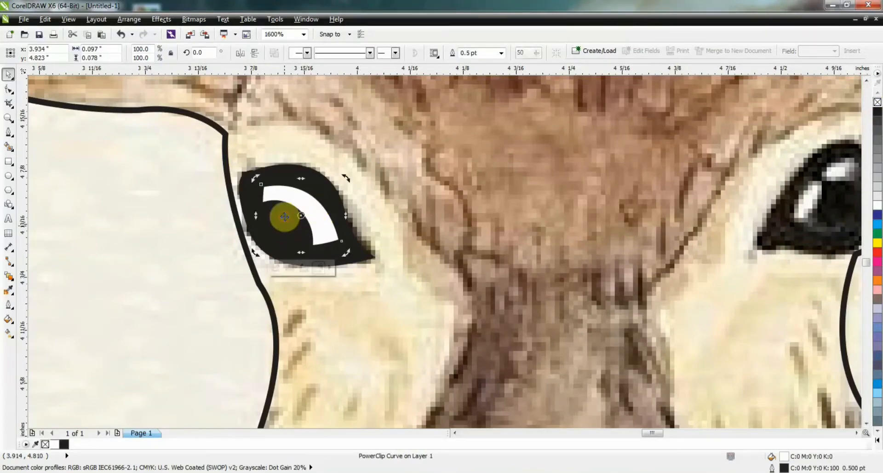
{"action": "left_click", "coordinate": [287, 173], "text": "shift"}
{"action": "key", "text": "ctrl+g"}
- Make a horizontally mirrored copy of the eye group and place it over the deer's right eye
{"action": "left_click_drag", "start_coordinate": [233, 214], "coordinate": [503, 221]}
{"action": "scroll", "coordinate": [503, 221], "scroll_direction": "down", "scroll_amount": 1}
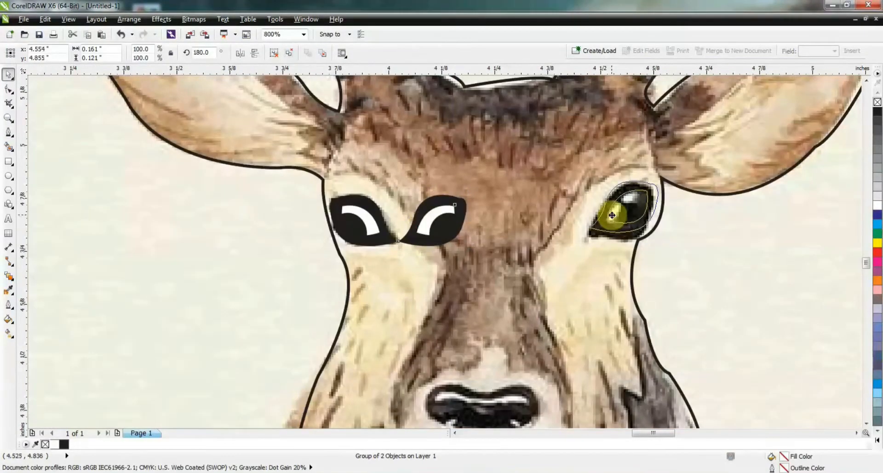
{"action": "left_click_drag", "start_coordinate": [612, 215], "coordinate": [610, 217]}
{"action": "scroll", "coordinate": [503, 201], "scroll_direction": "down", "scroll_amount": 2}
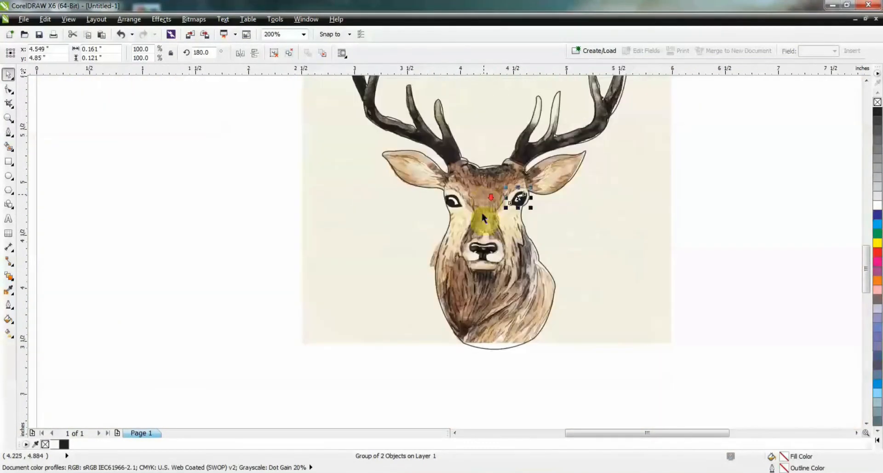
- Trace the mouth line from its left corner, up around the left nostril and across the top of the nose
{"action": "scroll", "coordinate": [483, 253], "scroll_direction": "up", "scroll_amount": 2}
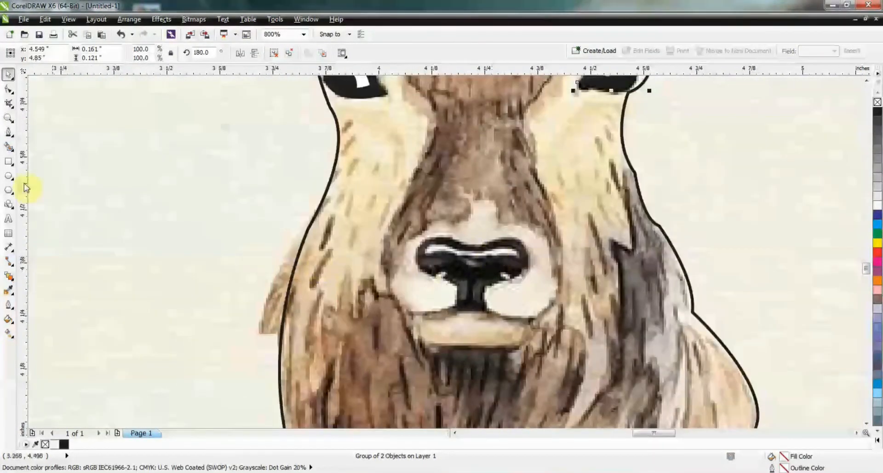
{"action": "left_click", "coordinate": [9, 132]}
{"action": "scroll", "coordinate": [381, 245], "scroll_direction": "down", "scroll_amount": 1}
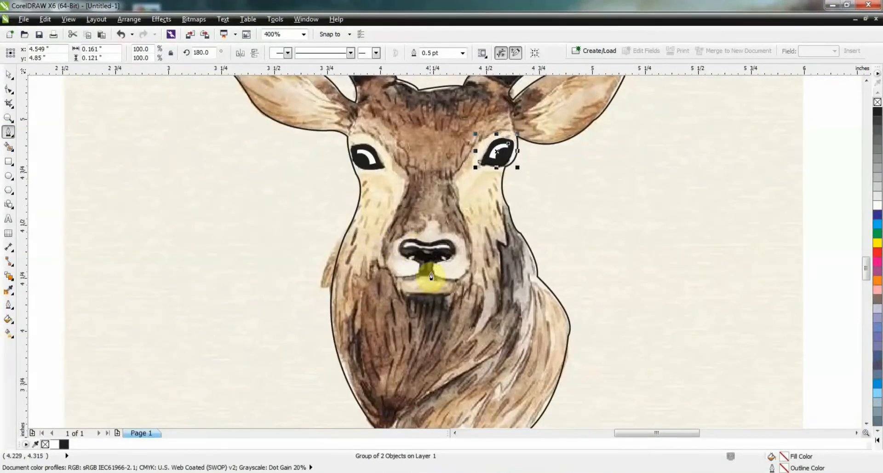
{"action": "scroll", "coordinate": [424, 276], "scroll_direction": "up", "scroll_amount": 1}
{"action": "left_click", "coordinate": [364, 283]}
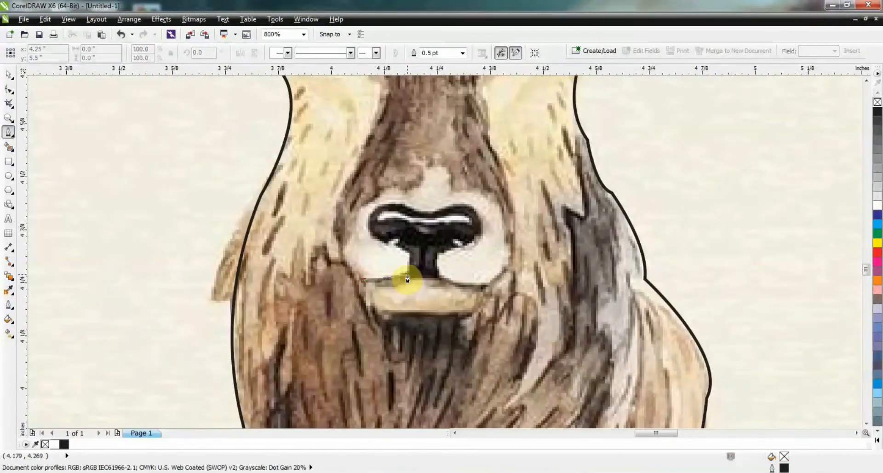
{"action": "mouse_move", "coordinate": [407, 276]}
{"action": "left_mouse_down"}
{"action": "mouse_move", "coordinate": [399, 249]}
{"action": "mouse_move", "coordinate": [366, 220]}
{"action": "mouse_move", "coordinate": [418, 207]}
{"action": "mouse_move", "coordinate": [439, 212]}
{"action": "mouse_move", "coordinate": [452, 196]}
{"action": "left_mouse_up"}
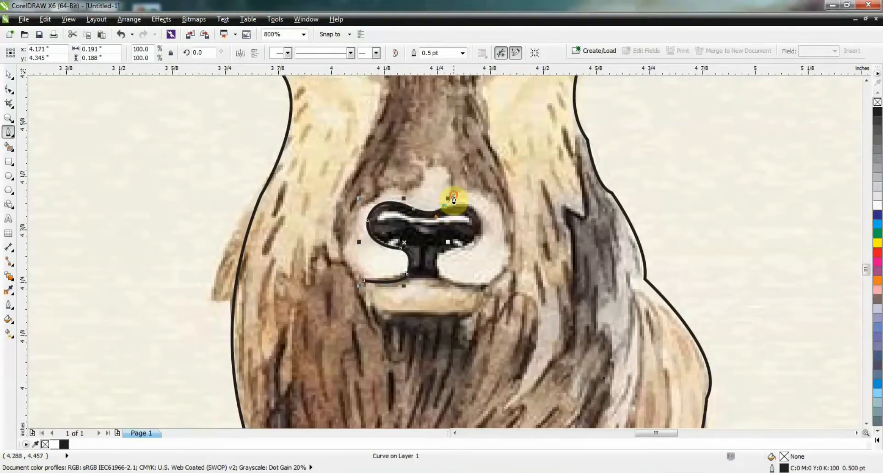
- Continue the nose curve around the right nostril and down beside the central groove to the mouth line
{"action": "left_click", "coordinate": [444, 206], "text": "alt"}
{"action": "mouse_move", "coordinate": [483, 220]}
{"action": "left_mouse_down"}
{"action": "mouse_move", "coordinate": [487, 241]}
{"action": "mouse_move", "coordinate": [479, 227]}
{"action": "left_mouse_up"}
{"action": "left_click_drag", "start_coordinate": [436, 253], "coordinate": [388, 258]}
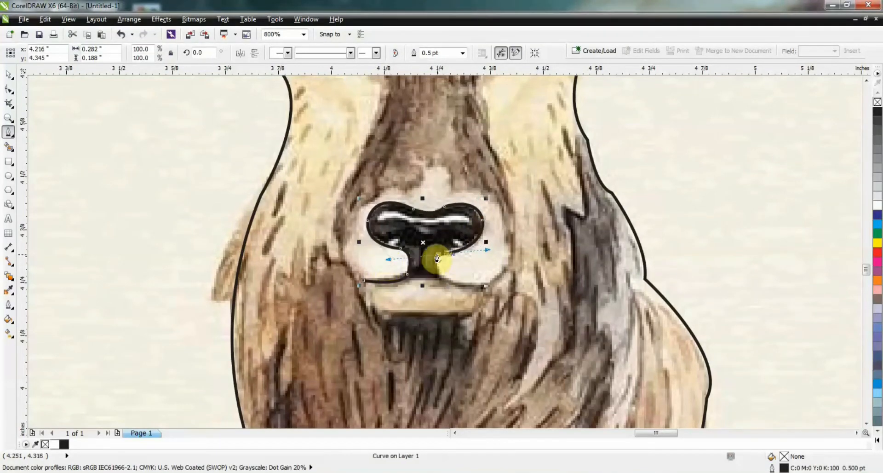
{"action": "left_click", "coordinate": [438, 257], "text": "alt"}
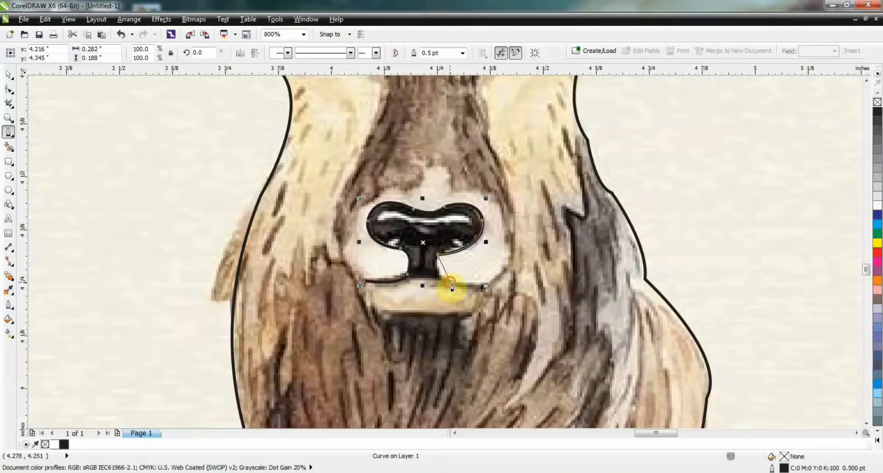
{"action": "left_click_drag", "start_coordinate": [450, 281], "coordinate": [474, 299]}
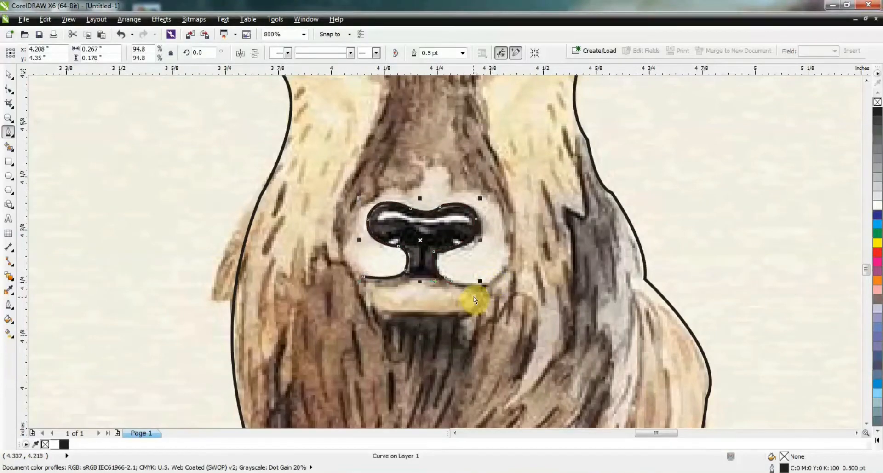
- Undo the misplaced last mouth segments and end the curve at the right corner of the mouth
{"action": "key", "text": "ctrl+z"}
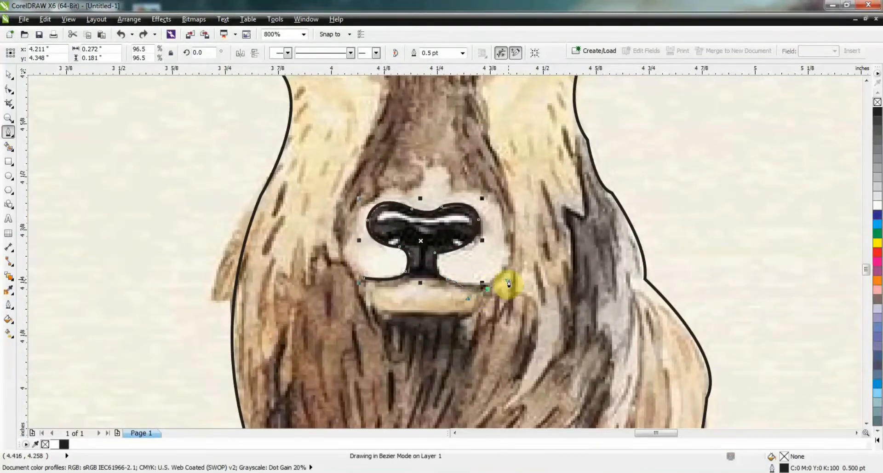
{"action": "left_click", "coordinate": [478, 290]}
{"action": "key", "text": "ctrl+z"}
{"action": "scroll", "coordinate": [455, 280], "scroll_direction": "up", "scroll_amount": 1}
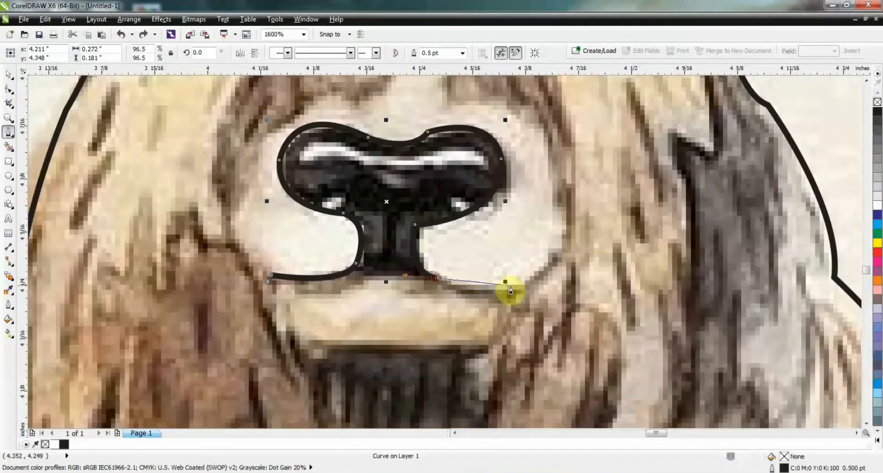
{"action": "left_click_drag", "start_coordinate": [517, 291], "coordinate": [533, 273]}
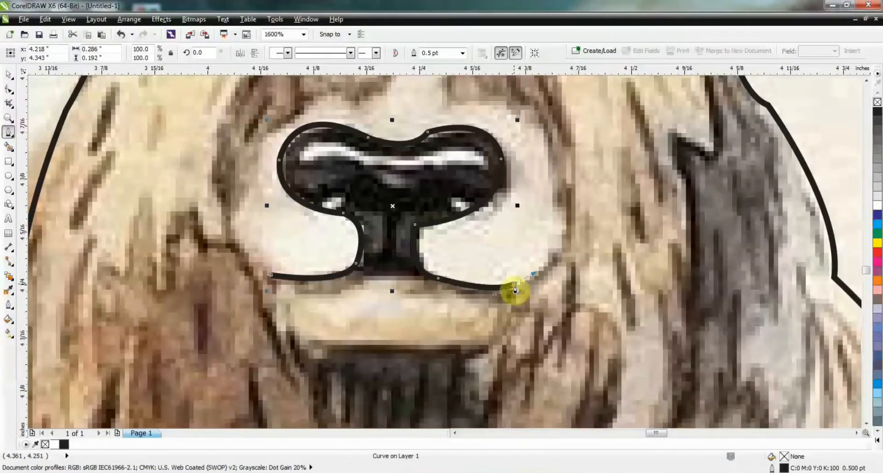
- Move the deer picture sideways off the traced drawing to inspect the outline, eyes and nose alone
{"action": "scroll", "coordinate": [454, 247], "scroll_direction": "down", "scroll_amount": 2}
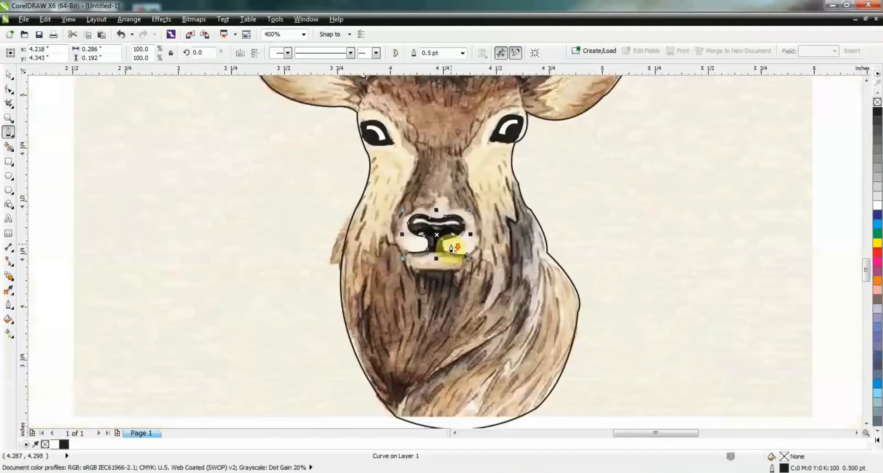
{"action": "scroll", "coordinate": [380, 221], "scroll_direction": "down", "scroll_amount": 3}
{"action": "left_click", "coordinate": [9, 74]}
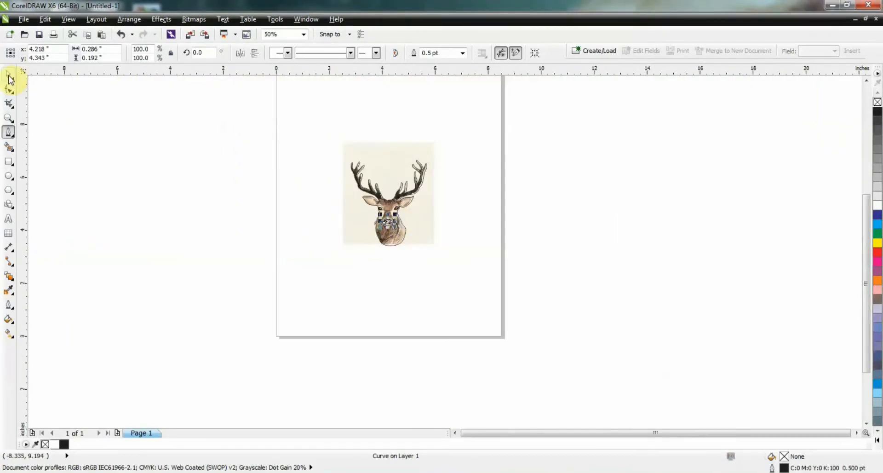
{"action": "left_click_drag", "start_coordinate": [379, 151], "coordinate": [536, 145]}
{"action": "scroll", "coordinate": [414, 189], "scroll_direction": "up", "scroll_amount": 2}
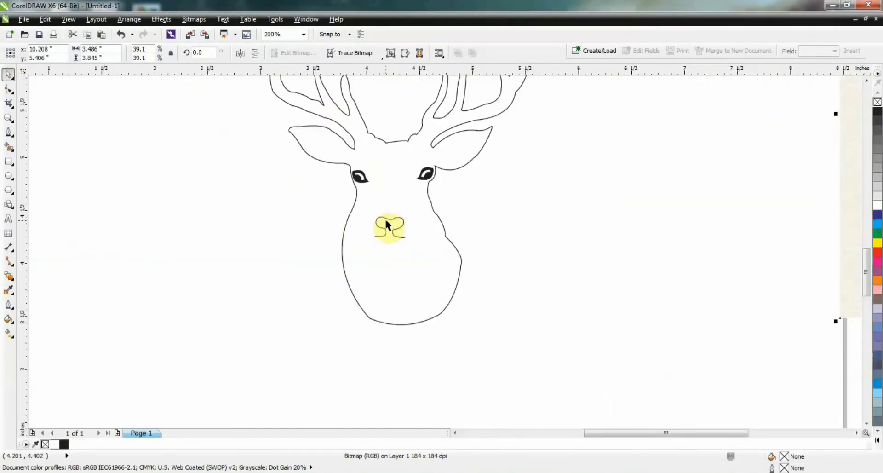
{"action": "scroll", "coordinate": [386, 220], "scroll_direction": "down", "scroll_amount": 1}
{"action": "scroll", "coordinate": [386, 210], "scroll_direction": "up", "scroll_amount": 1}
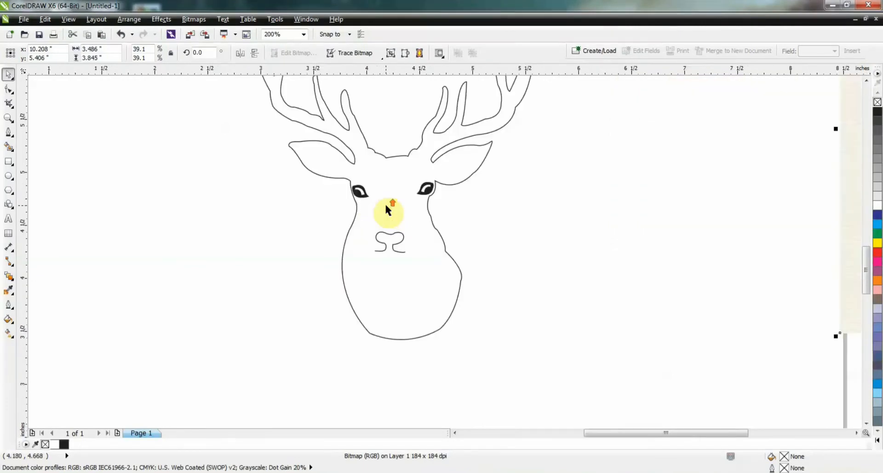
- Undo the deer picture's sideways move so it lies under the traced drawing again
{"action": "scroll", "coordinate": [385, 205], "scroll_direction": "down", "scroll_amount": 1}
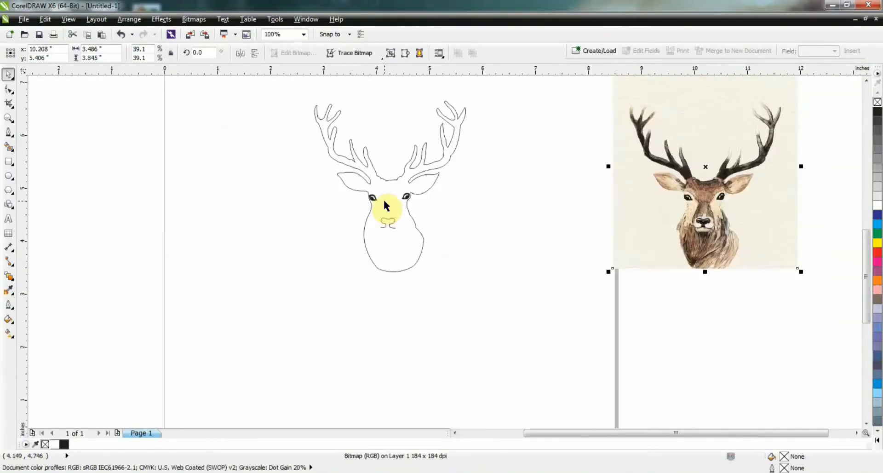
{"action": "key", "text": "ctrl+z"}
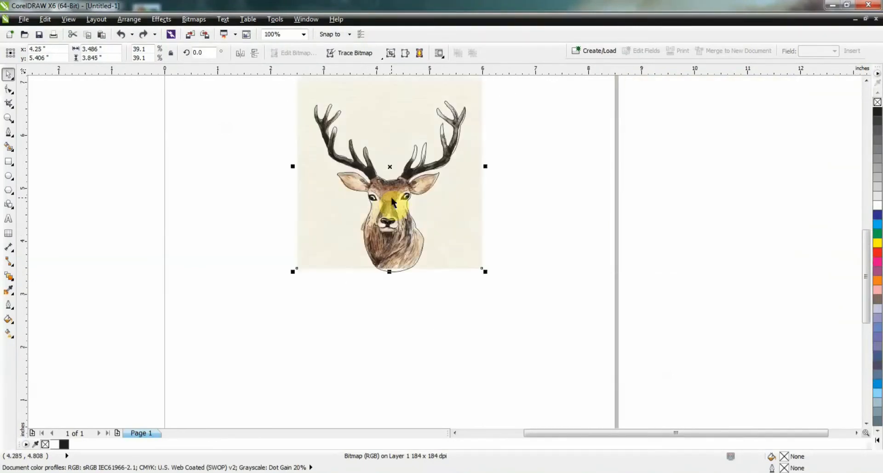
{"action": "scroll", "coordinate": [391, 203], "scroll_direction": "up", "scroll_amount": 2}
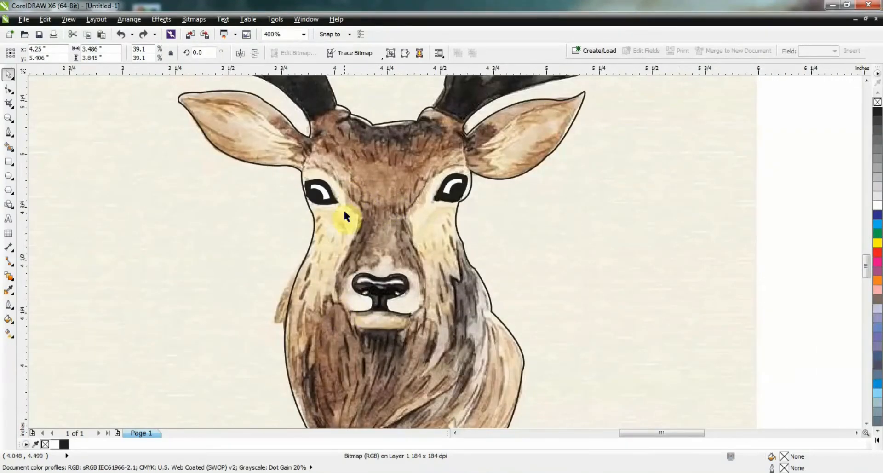
- Trace the left inner face line from above the left eye, down beside the muzzle to below the mouth's left corner
{"action": "left_click", "coordinate": [11, 135]}
{"action": "left_click", "coordinate": [310, 171]}
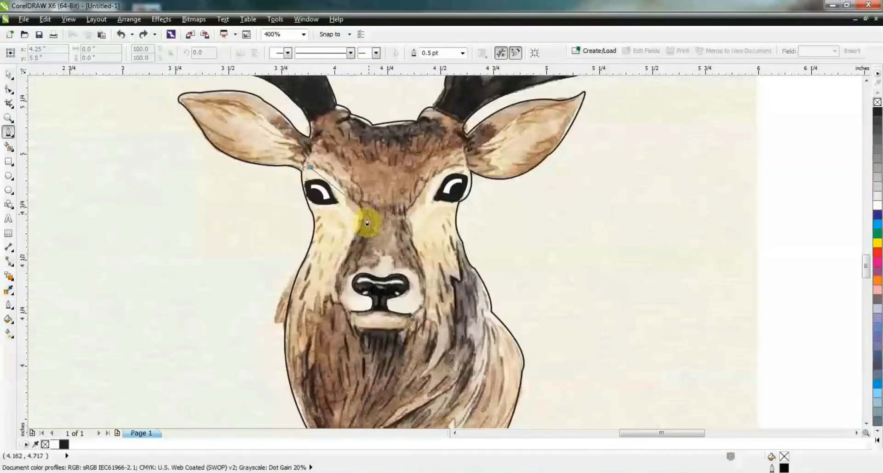
{"action": "mouse_move", "coordinate": [356, 230]}
{"action": "left_mouse_down"}
{"action": "mouse_move", "coordinate": [325, 278]}
{"action": "mouse_move", "coordinate": [336, 274]}
{"action": "left_mouse_up"}
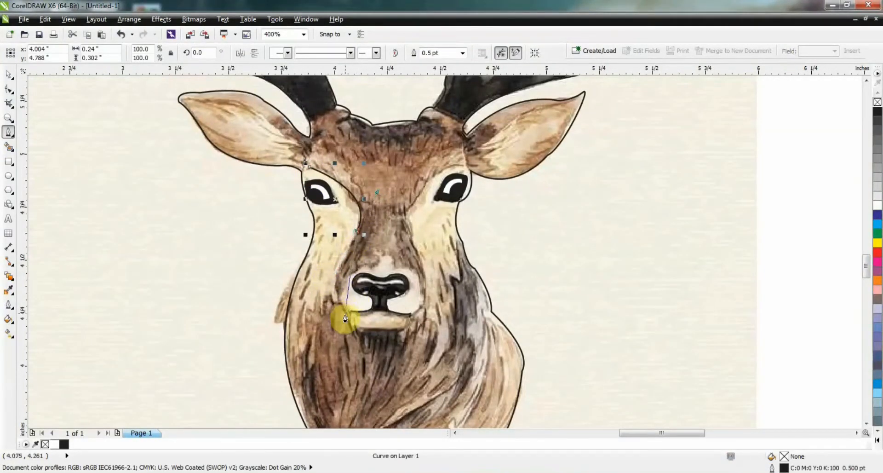
{"action": "left_click_drag", "start_coordinate": [362, 341], "coordinate": [371, 358]}
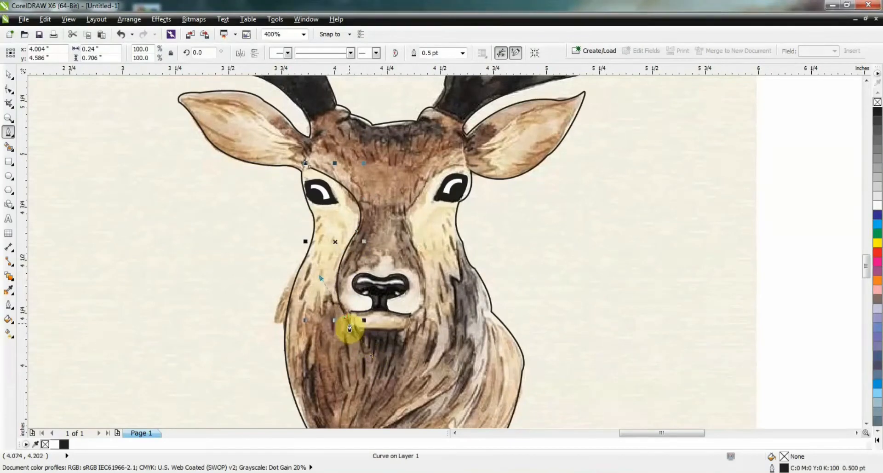
{"action": "left_click_drag", "start_coordinate": [345, 319], "coordinate": [355, 338]}
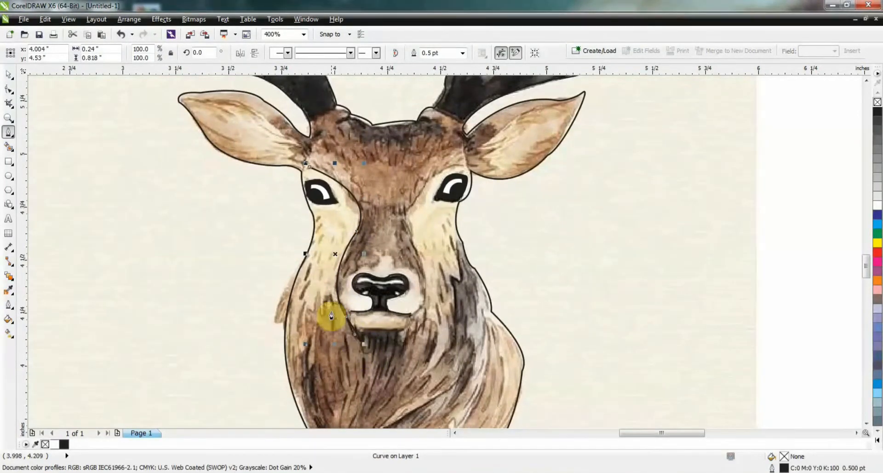
- Create a horizontally mirrored copy of the inner face line on the right side of the muzzle
{"action": "left_click", "coordinate": [7, 75]}
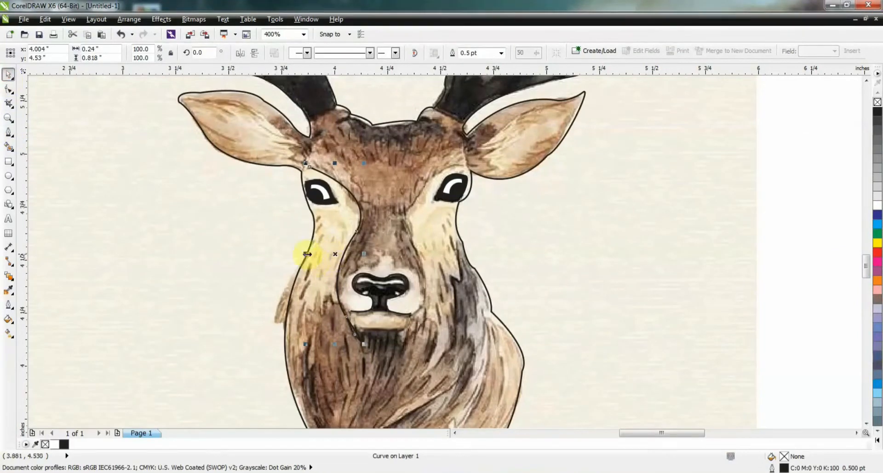
{"action": "left_click_drag", "start_coordinate": [305, 253], "coordinate": [418, 256]}
- Move the deer picture to the right of the drawing and check both inner face lines without it
{"action": "scroll", "coordinate": [403, 189], "scroll_direction": "down", "scroll_amount": 2}
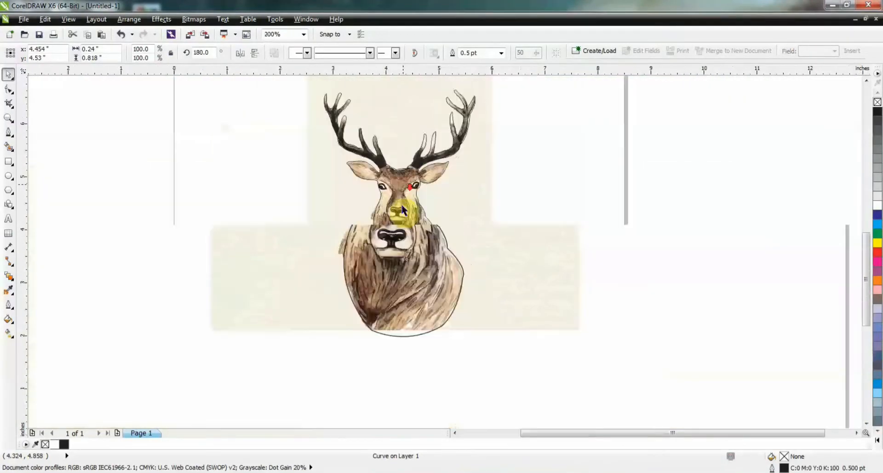
{"action": "left_click", "coordinate": [323, 252]}
{"action": "left_click_drag", "start_coordinate": [329, 223], "coordinate": [601, 224]}
{"action": "scroll", "coordinate": [419, 202], "scroll_direction": "up", "scroll_amount": 1}
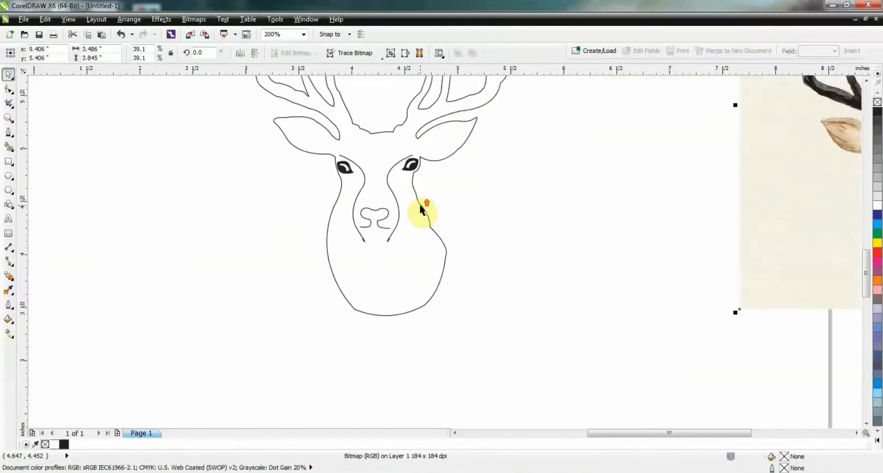
{"action": "scroll", "coordinate": [313, 185], "scroll_direction": "down", "scroll_amount": 1}
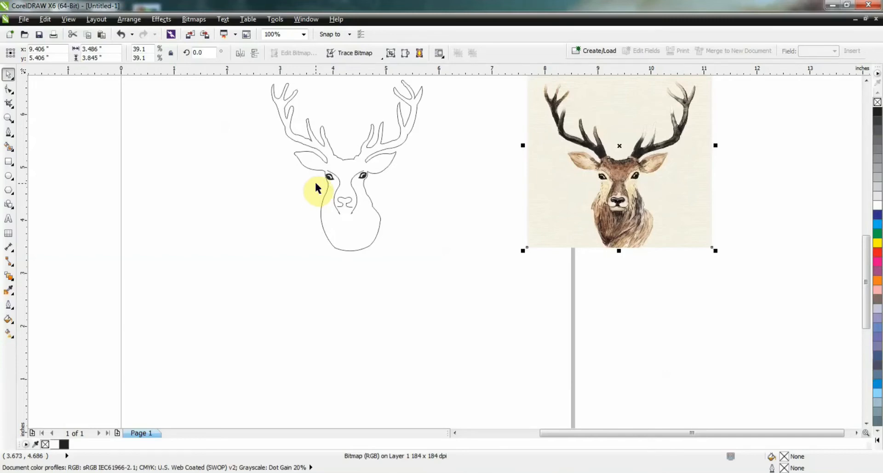
- Try shifting the left eye slightly toward the inner face line, undoing the first move
{"action": "scroll", "coordinate": [324, 183], "scroll_direction": "up", "scroll_amount": 5}
{"action": "left_click", "coordinate": [287, 186]}
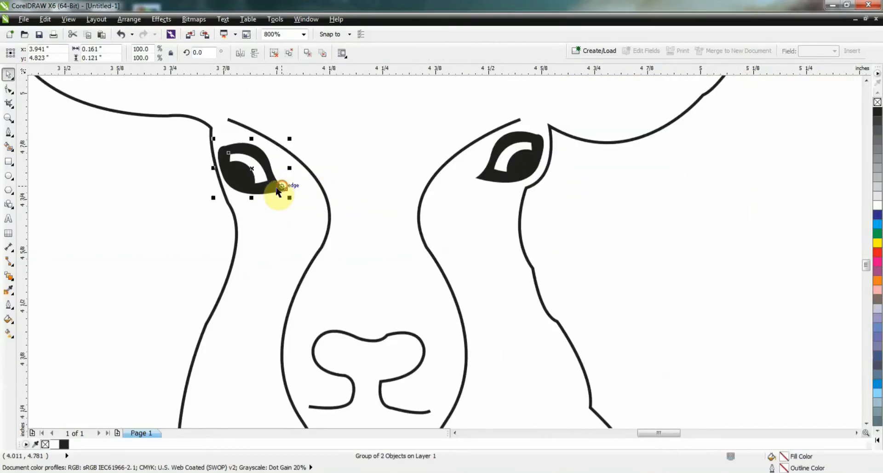
{"action": "left_click_drag", "start_coordinate": [272, 189], "coordinate": [280, 191]}
{"action": "key", "text": "ctrl+z"}
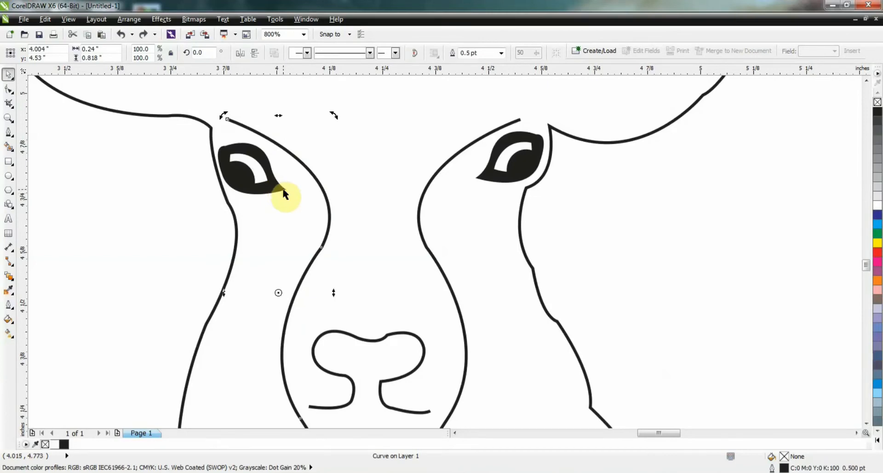
{"action": "left_click", "coordinate": [282, 191]}
{"action": "left_click_drag", "start_coordinate": [284, 190], "coordinate": [287, 191]}
{"action": "scroll", "coordinate": [363, 188], "scroll_direction": "down", "scroll_amount": 3}
{"action": "left_click", "coordinate": [293, 190]}
- Try smoothing the right side of the neck by deleting the outline nodes at the bulge and the lower right corner
{"action": "scroll", "coordinate": [293, 190], "scroll_direction": "down", "scroll_amount": 2}
{"action": "scroll", "coordinate": [339, 182], "scroll_direction": "up", "scroll_amount": 1}
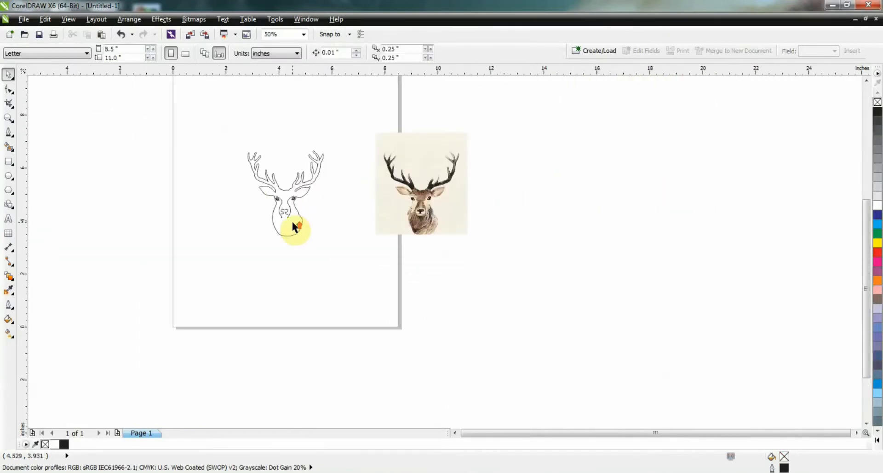
{"action": "scroll", "coordinate": [292, 228], "scroll_direction": "up", "scroll_amount": 1}
{"action": "left_click", "coordinate": [288, 234]}
{"action": "key", "text": "F10"}
{"action": "scroll", "coordinate": [288, 238], "scroll_direction": "up", "scroll_amount": 2}
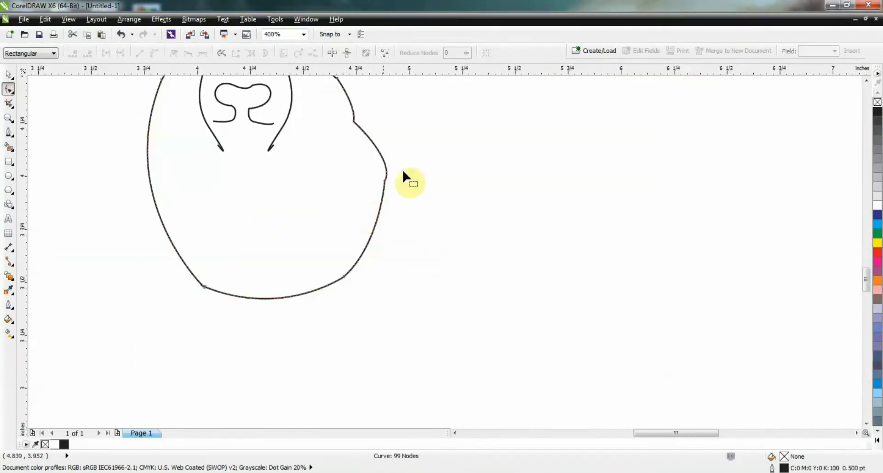
{"action": "left_click", "coordinate": [384, 177]}
{"action": "key", "text": "Delete"}
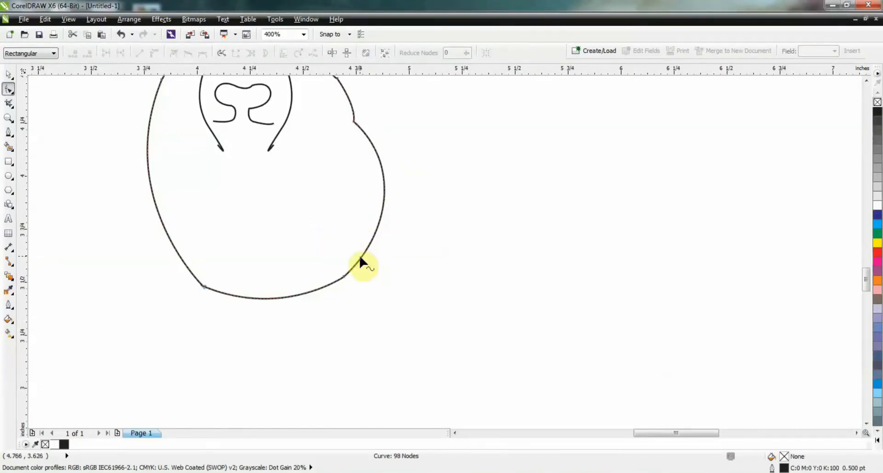
{"action": "left_click_drag", "start_coordinate": [361, 262], "coordinate": [319, 276]}
{"action": "key", "text": "Delete"}
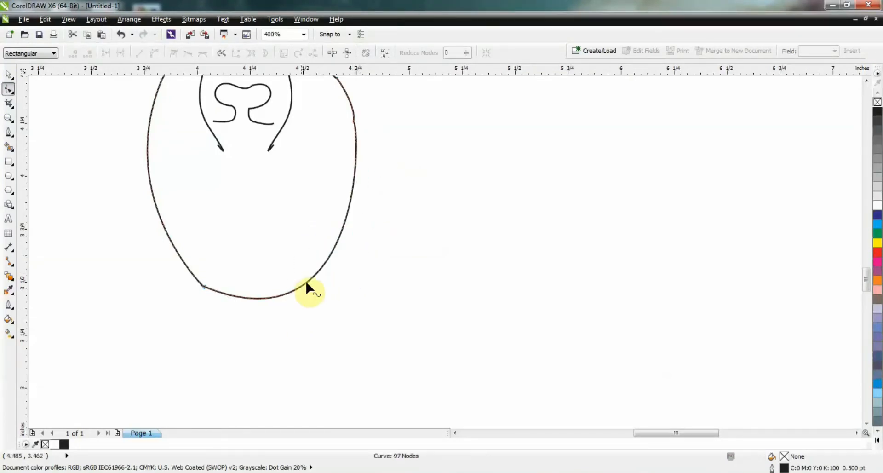
- Add two nodes to the lower neck outline, pulling one down into a point and the other outward to the right
{"action": "scroll", "coordinate": [287, 252], "scroll_direction": "down", "scroll_amount": 1}
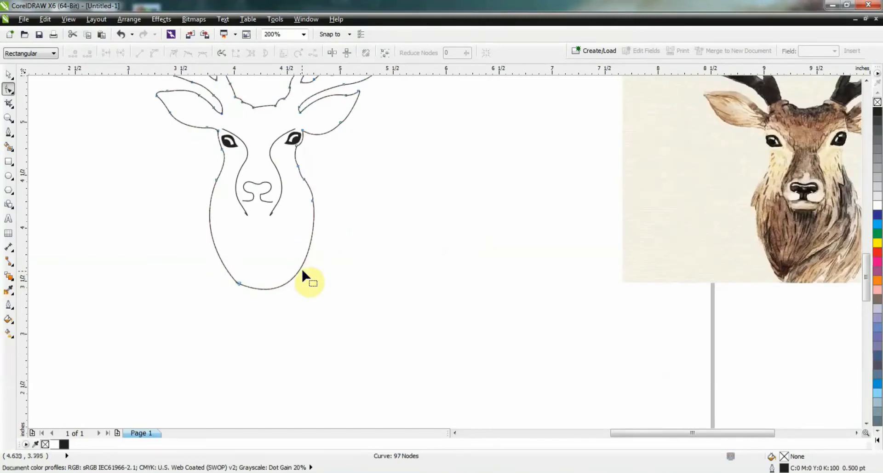
{"action": "double_click", "coordinate": [301, 266]}
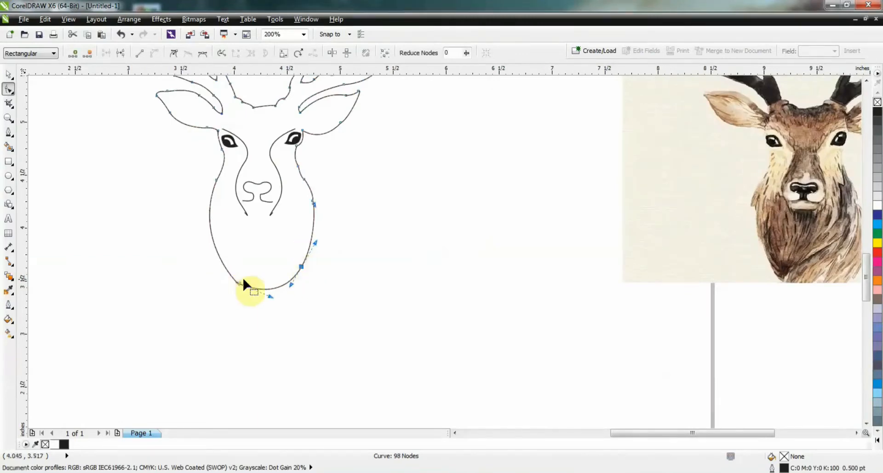
{"action": "left_click_drag", "start_coordinate": [301, 266], "coordinate": [269, 319]}
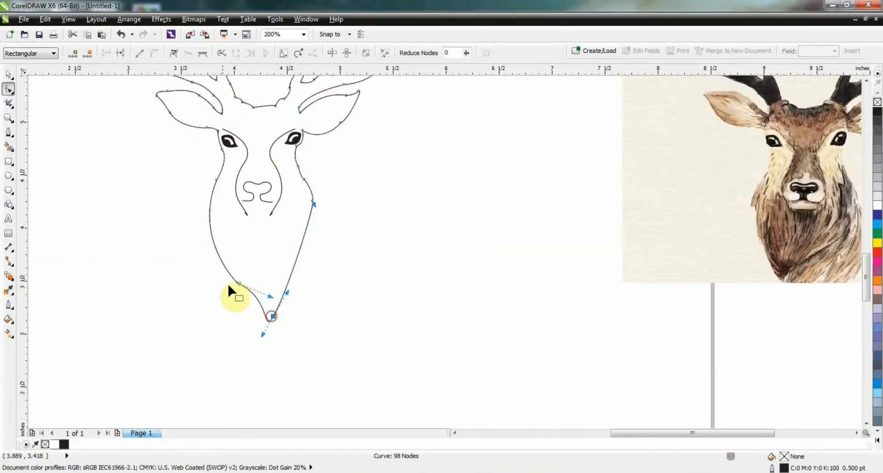
{"action": "left_click", "coordinate": [239, 281]}
{"action": "double_click", "coordinate": [293, 256]}
{"action": "left_click_drag", "start_coordinate": [293, 256], "coordinate": [323, 281]}
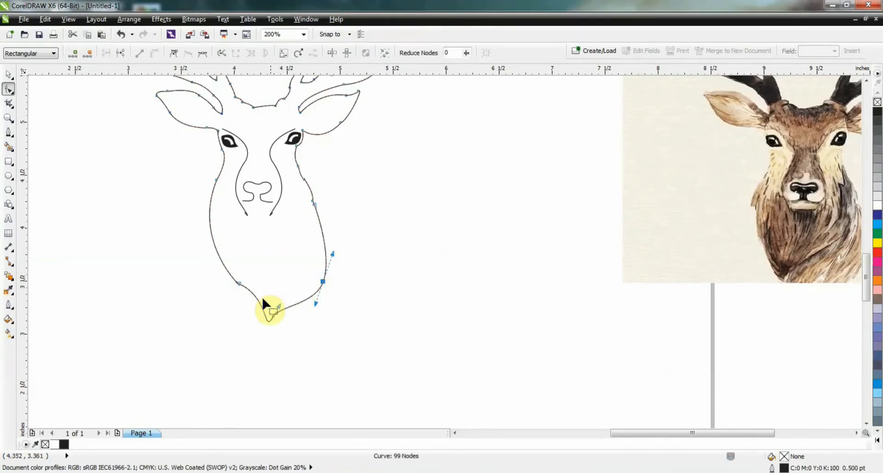
- Delete the pointed bottom node, move the right node inward, and delete the lower left corner node of the neck
{"action": "key", "text": "Delete"}
{"action": "left_click_drag", "start_coordinate": [295, 316], "coordinate": [244, 315]}
{"action": "left_click_drag", "start_coordinate": [322, 282], "coordinate": [286, 295]}
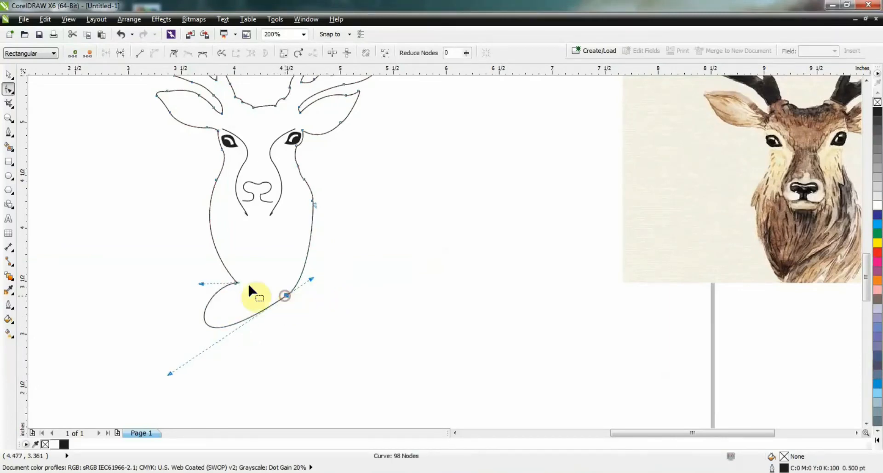
{"action": "left_click_drag", "start_coordinate": [256, 258], "coordinate": [227, 289]}
{"action": "key", "text": "Delete"}
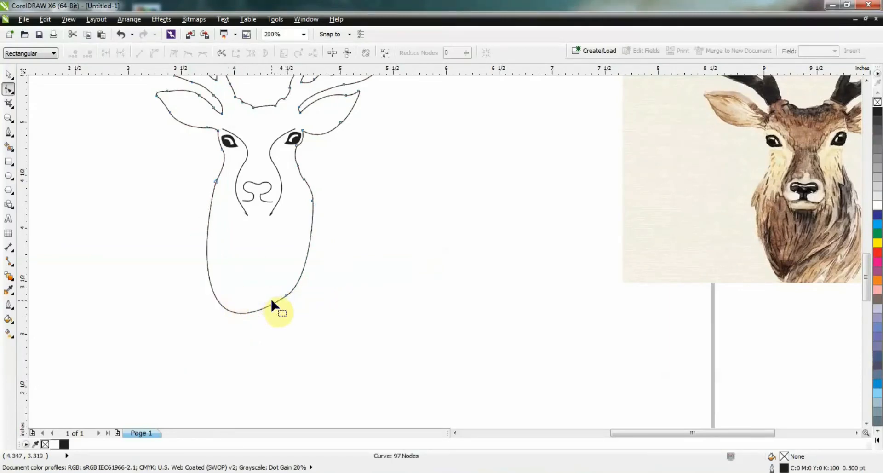
- Undo the node edits on the neck to bring back the originally traced outline
{"action": "key", "text": "ctrl+z"}
{"action": "key", "text": "ctrl+z"}
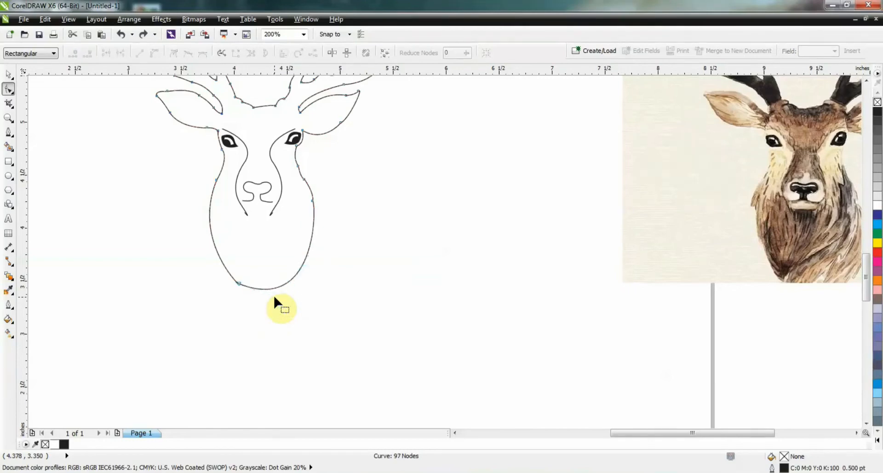
{"action": "key", "text": "ctrl+z"}
{"action": "key", "text": "ctrl+z"}
{"action": "key", "text": "ctrl+z"}
{"action": "key", "text": "ctrl+z"}
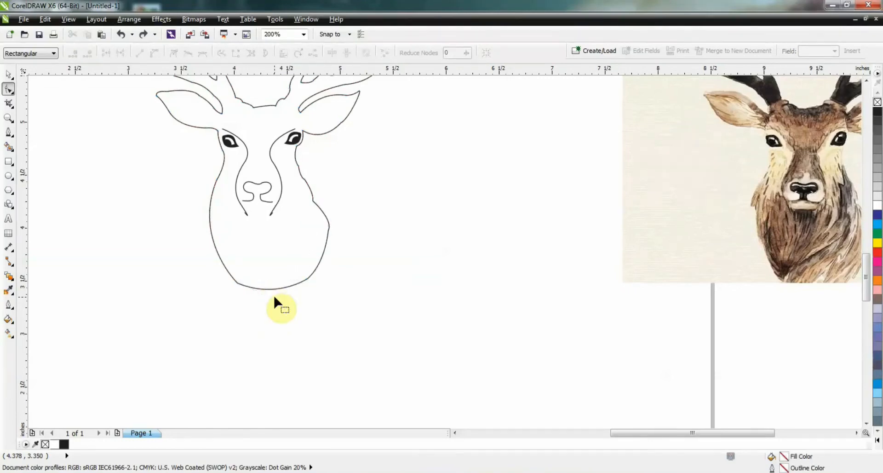
{"action": "key", "text": "ctrl+z"}
{"action": "key", "text": "ctrl+z"}
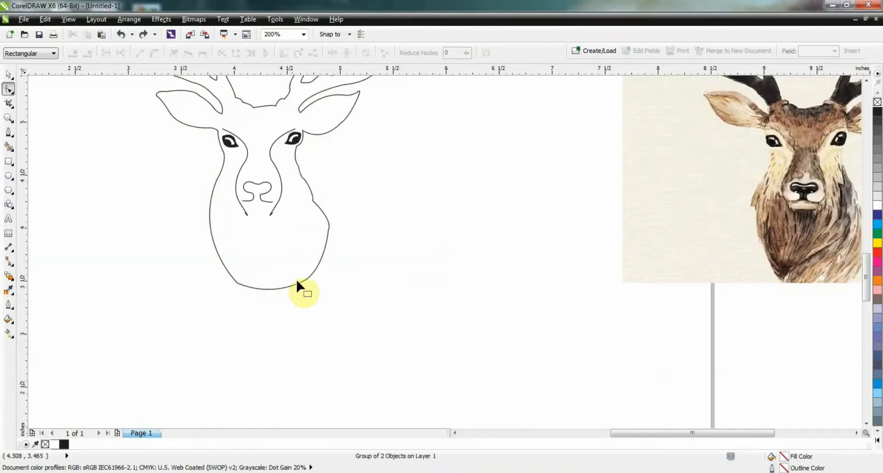
- Draw a circle about 2.2 inches in diameter to the left of the deer's face
{"action": "left_click", "coordinate": [10, 70]}
{"action": "scroll", "coordinate": [382, 205], "scroll_direction": "down", "scroll_amount": 1}
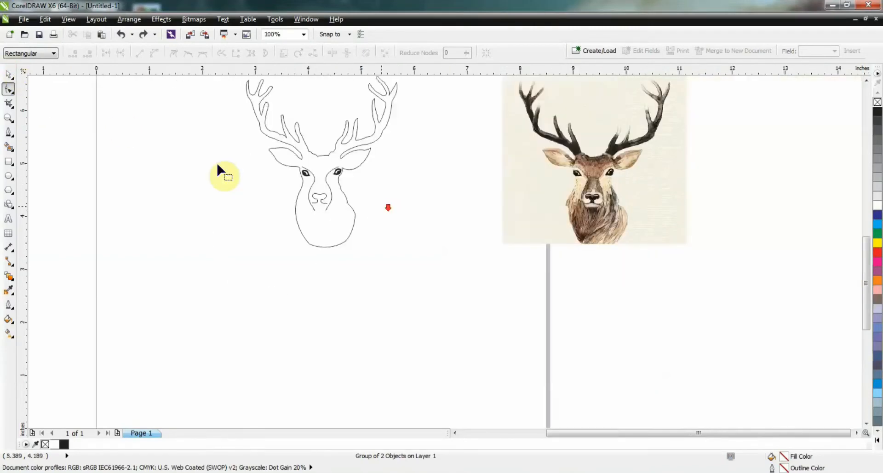
{"action": "left_click", "coordinate": [8, 73]}
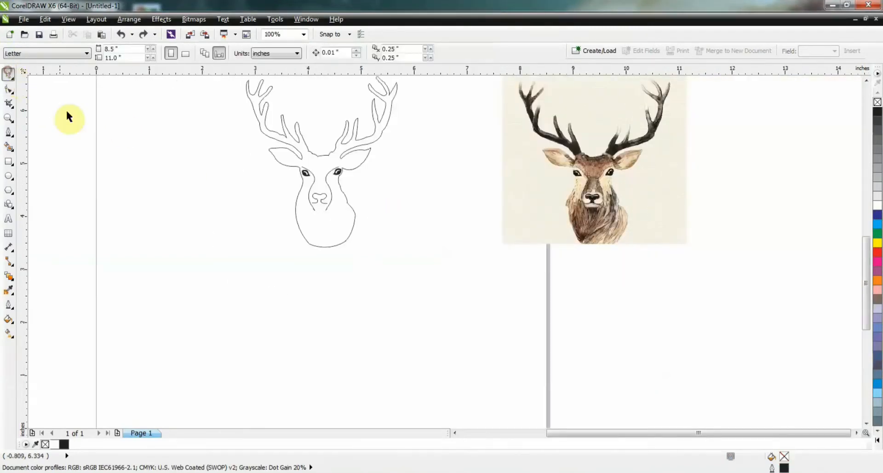
{"action": "left_click", "coordinate": [8, 176]}
{"action": "mouse_move", "coordinate": [174, 166]}
{"action": "left_mouse_down"}
{"action": "mouse_move", "coordinate": [231, 233]}
{"action": "mouse_move", "coordinate": [258, 249]}
{"action": "mouse_move", "coordinate": [274, 282]}
{"action": "left_mouse_up"}
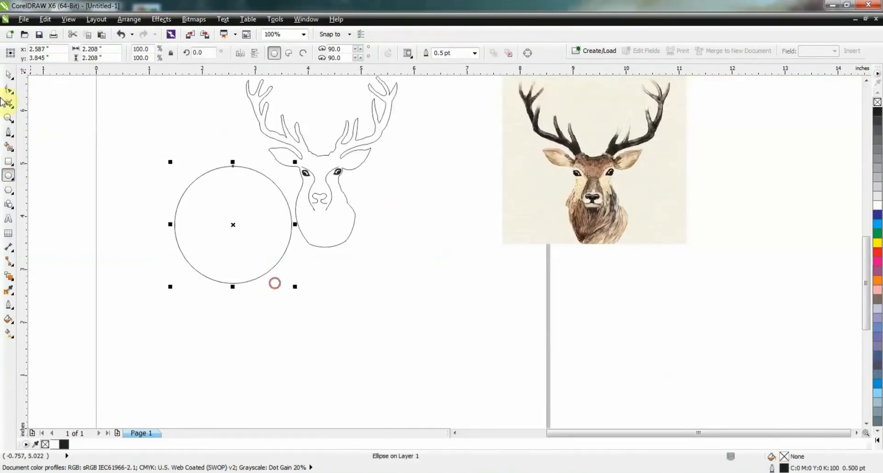
- Center the circle horizontally on the head outline and move it up around the face and neck
{"action": "left_click", "coordinate": [8, 73]}
{"action": "left_click", "coordinate": [341, 239], "text": "shift"}
{"action": "key", "text": "c"}
{"action": "left_click", "coordinate": [474, 261]}
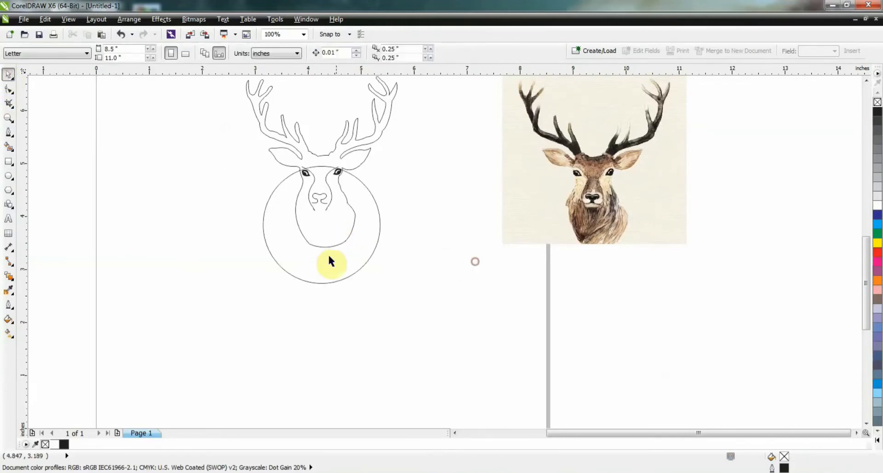
{"action": "left_click_drag", "start_coordinate": [340, 265], "coordinate": [339, 246]}
{"action": "left_click", "coordinate": [422, 205]}
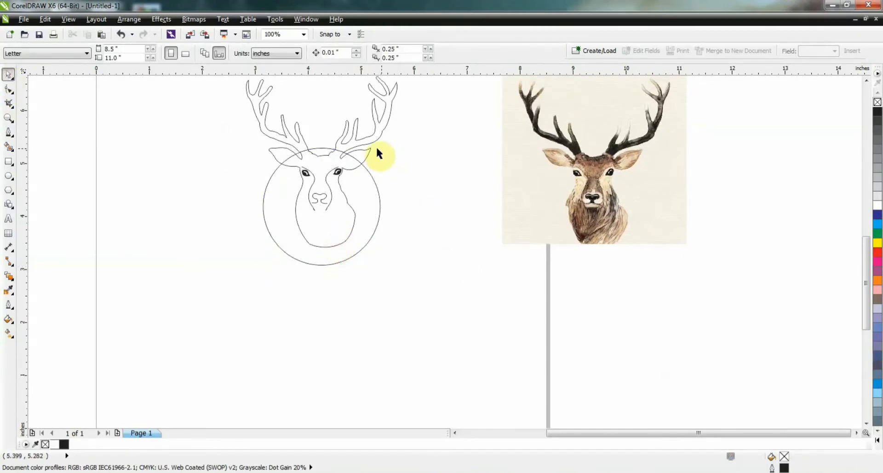
- Group all the deer curves without the circle and enlarge the drawing to about 115%
{"action": "left_click", "coordinate": [350, 209]}
{"action": "scroll", "coordinate": [325, 202], "scroll_direction": "down", "scroll_amount": 2}
{"action": "left_click_drag", "start_coordinate": [234, 119], "coordinate": [373, 242]}
{"action": "key", "text": "ctrl+g"}
- Align the deer group and the circle horizontally on a common center
{"action": "left_click", "coordinate": [307, 208], "text": "shift"}
{"action": "key", "text": "c"}
{"action": "left_click", "coordinate": [393, 234]}
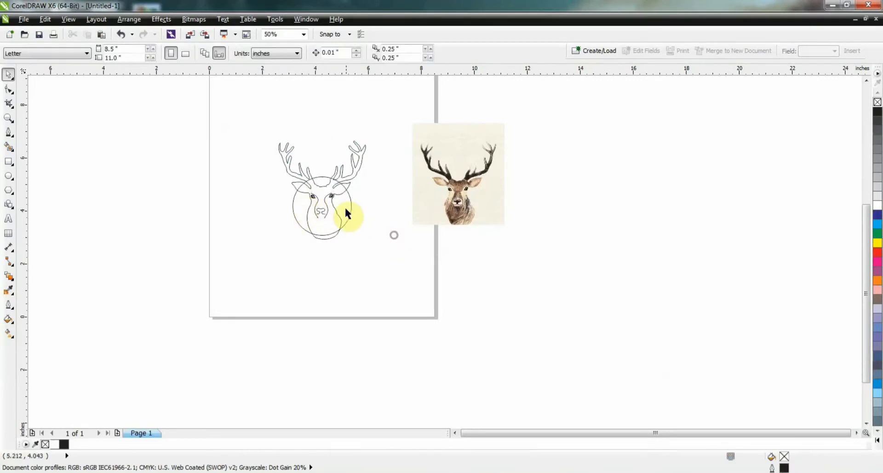
- Fill the deer's head and antler outline inside the group with black
{"action": "scroll", "coordinate": [346, 212], "scroll_direction": "up", "scroll_amount": 2}
{"action": "left_click", "coordinate": [335, 178]}
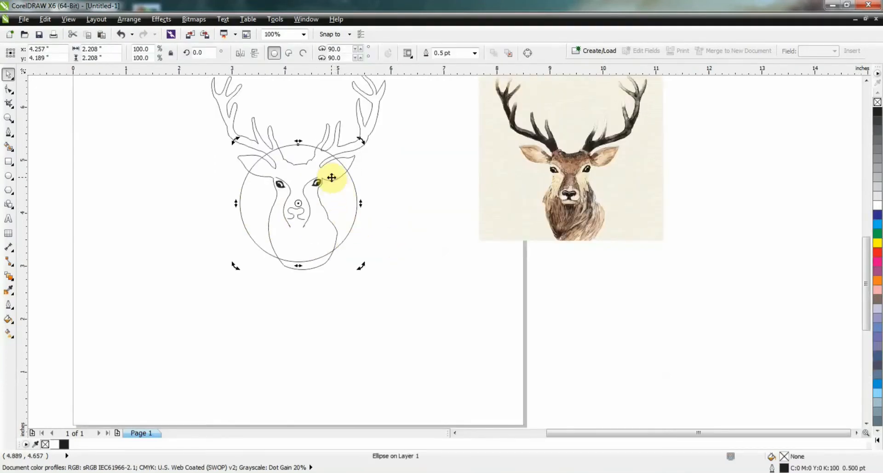
{"action": "left_click", "coordinate": [361, 147]}
{"action": "left_click", "coordinate": [359, 147]}
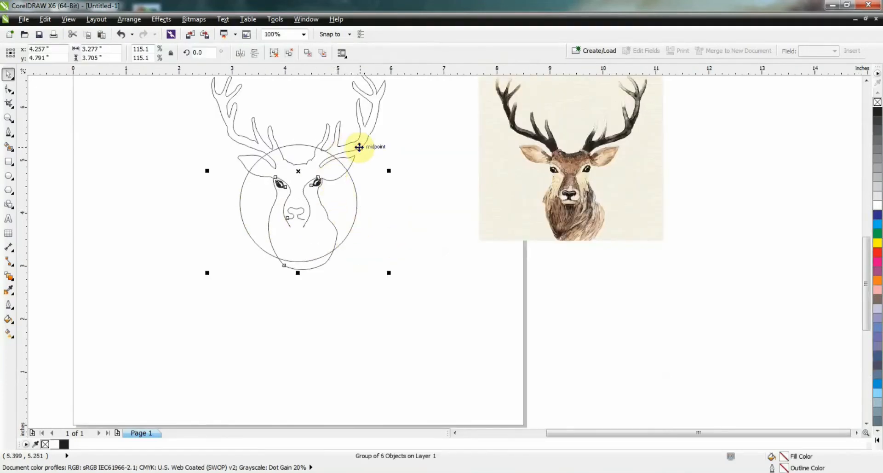
{"action": "left_click", "coordinate": [359, 148], "text": "ctrl"}
{"action": "left_click", "coordinate": [876, 107]}
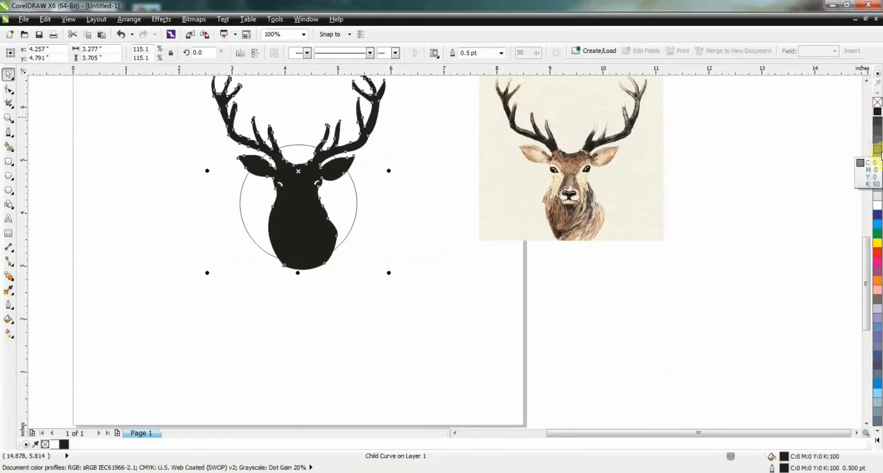
- Fill the deer's head and antler shape with 40% black and remove its outline
{"action": "left_click", "coordinate": [876, 170]}
{"action": "left_click", "coordinate": [876, 179]}
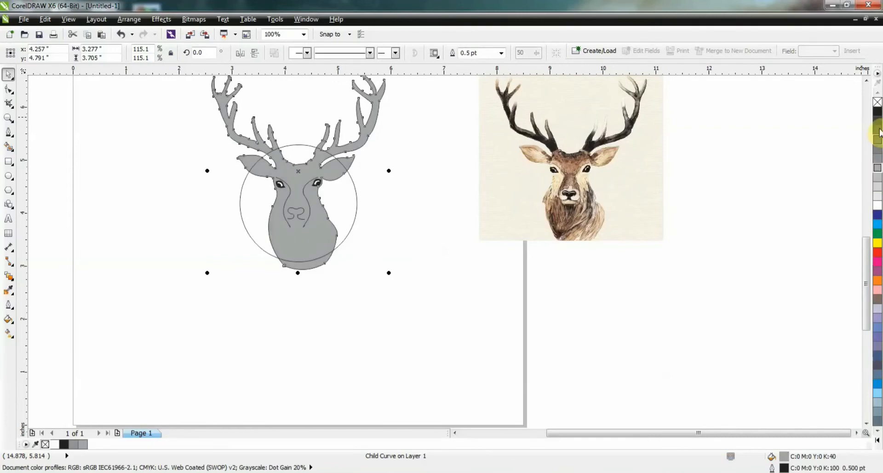
{"action": "right_click", "coordinate": [877, 102]}
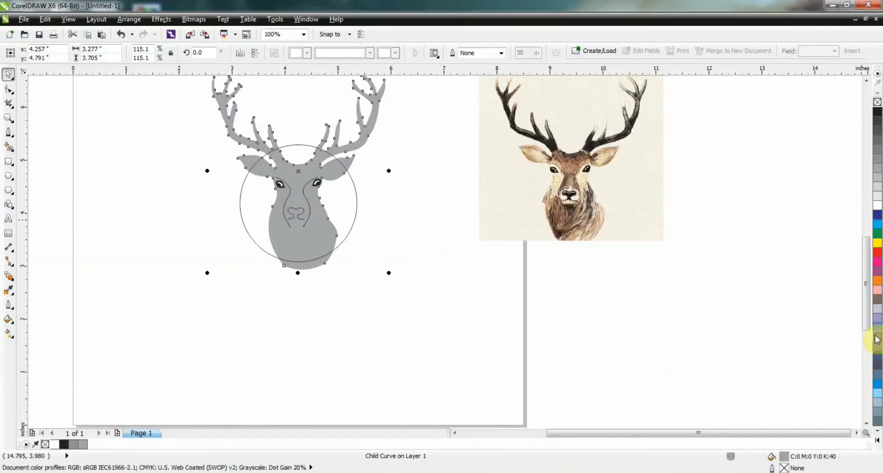
- Try magenta, dark gray and green fills on the deer's head and settle on brown (C:0 M:60 Y:60 K:40)
{"action": "left_click", "coordinate": [877, 440]}
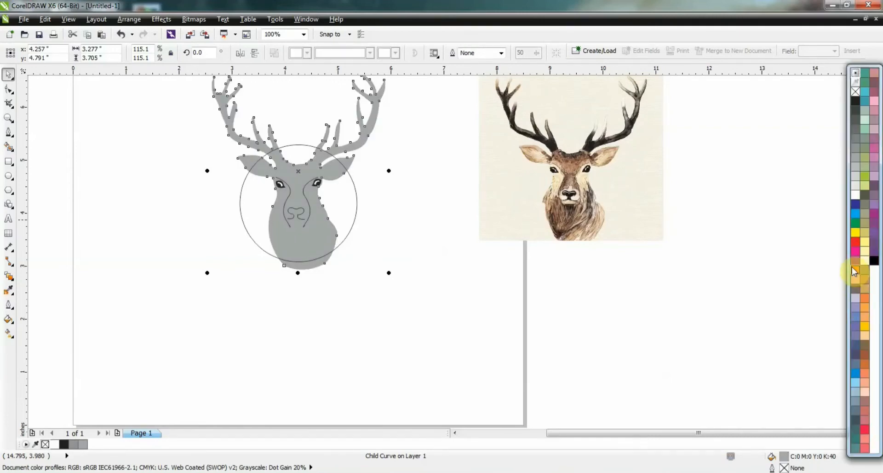
{"action": "left_click", "coordinate": [854, 250]}
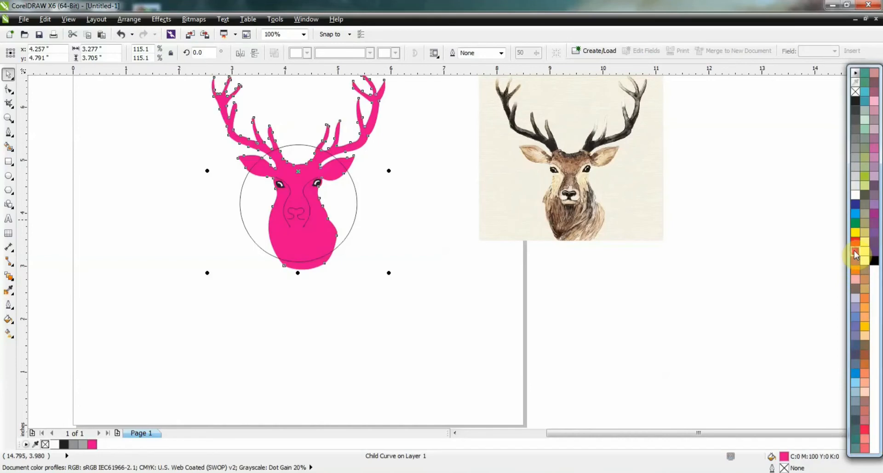
{"action": "left_click", "coordinate": [865, 194]}
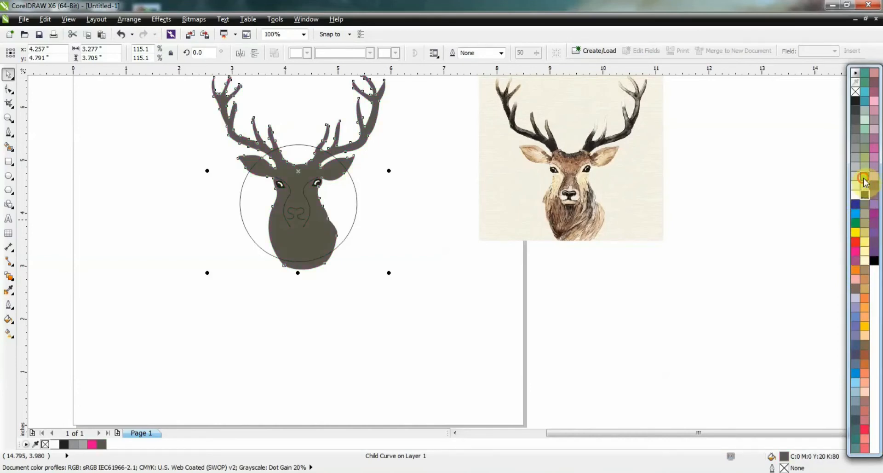
{"action": "left_click", "coordinate": [864, 181]}
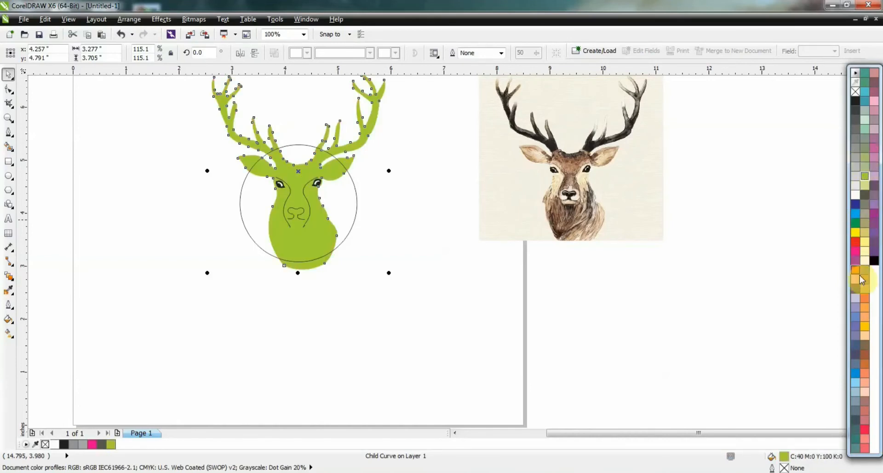
{"action": "left_click", "coordinate": [865, 354]}
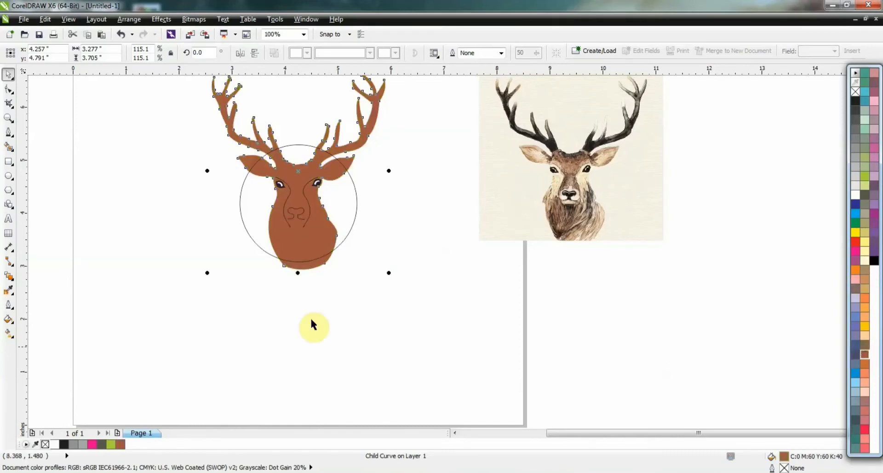
{"action": "left_click", "coordinate": [340, 283]}
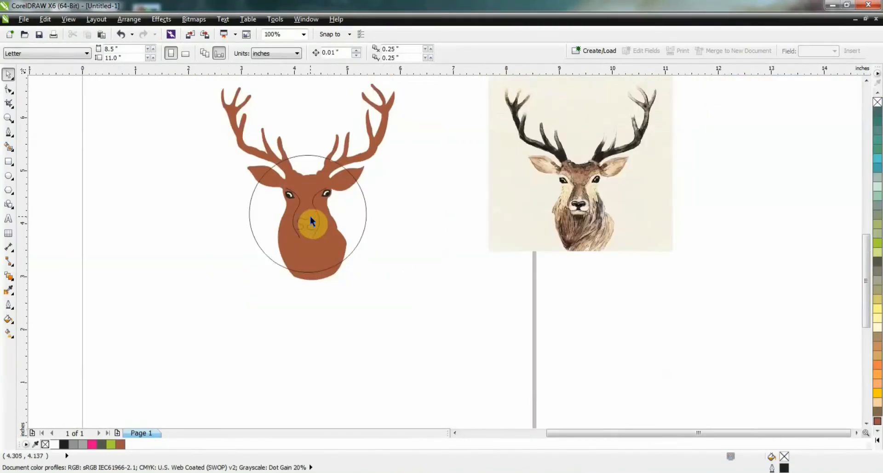
- Duplicate the deer group in place and PowerClip the copy inside the circle
{"action": "right_click", "coordinate": [373, 152]}
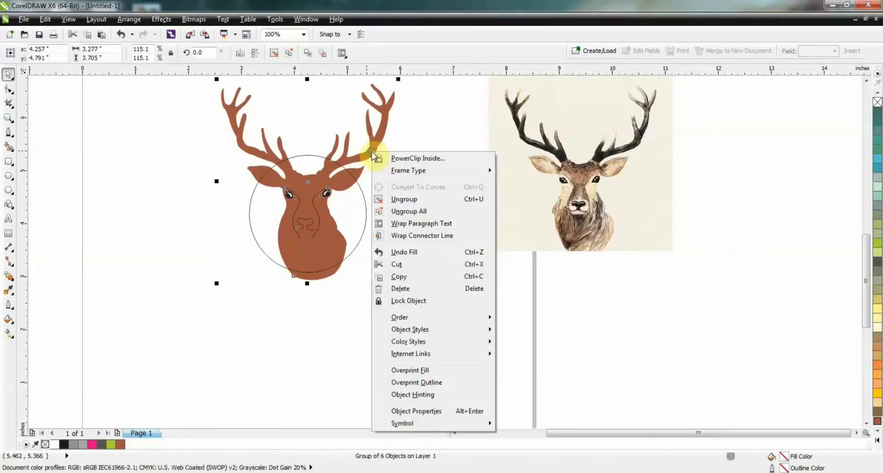
{"action": "left_click", "coordinate": [334, 349]}
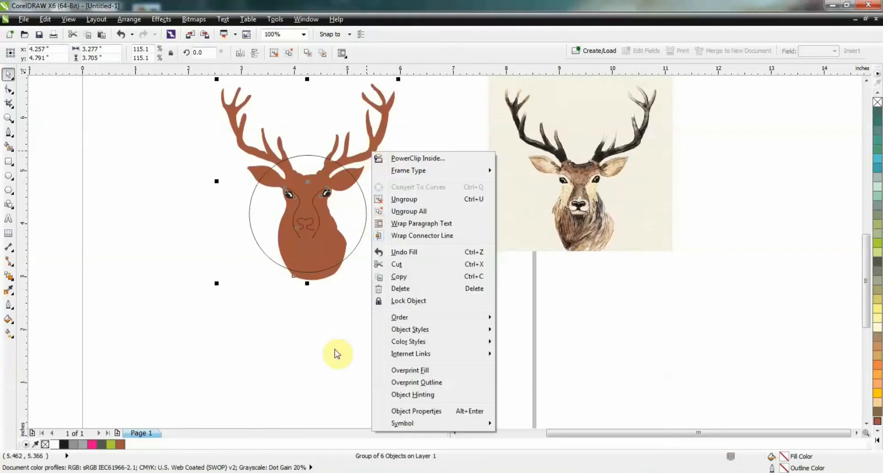
{"action": "right_click", "coordinate": [376, 147]}
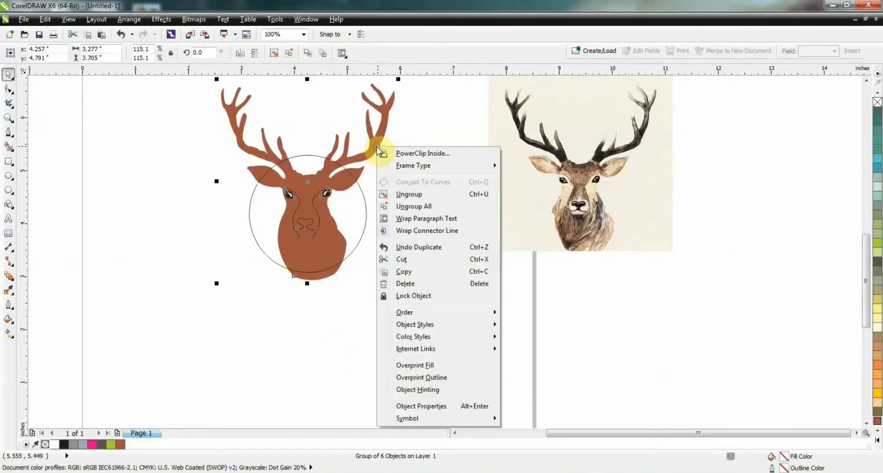
{"action": "left_click", "coordinate": [405, 154]}
{"action": "left_click", "coordinate": [352, 227]}
{"action": "left_click", "coordinate": [418, 241]}
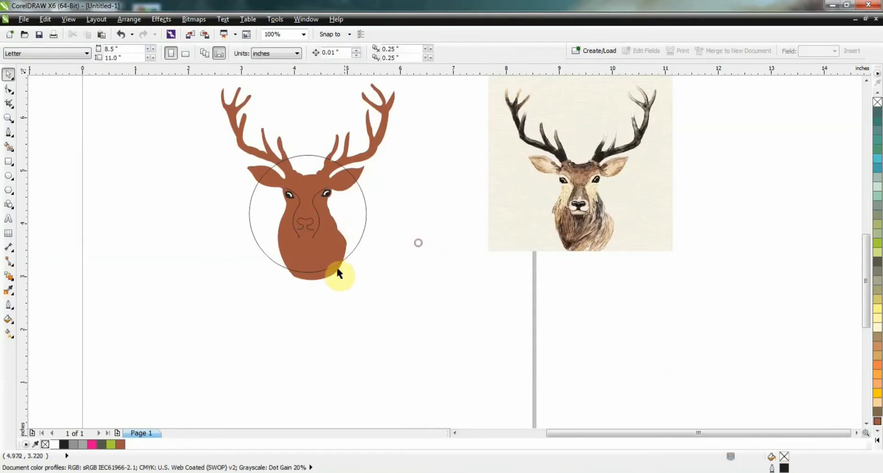
- Move the two lower neck nodes of the unclipped deer outline up so the neck's base lies inside the circle
{"action": "left_click", "coordinate": [337, 269]}
{"action": "left_click", "coordinate": [9, 89]}
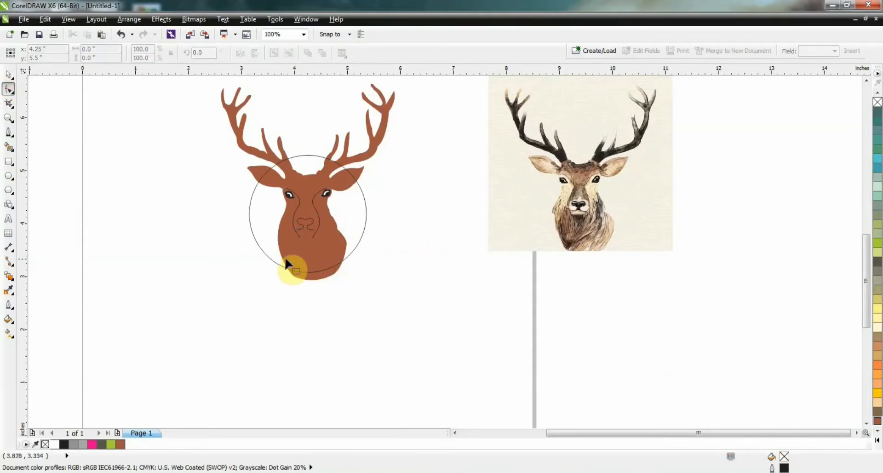
{"action": "left_click", "coordinate": [286, 263]}
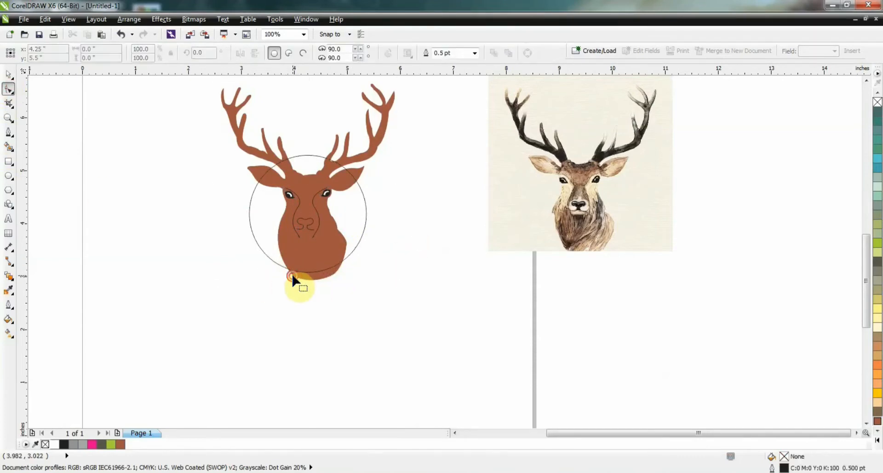
{"action": "left_click", "coordinate": [292, 277]}
{"action": "left_click_drag", "start_coordinate": [292, 279], "coordinate": [331, 261]}
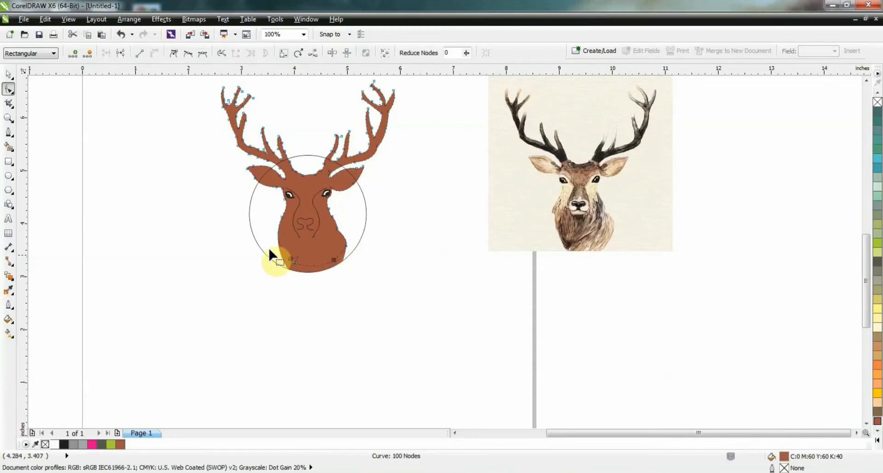
{"action": "left_click", "coordinate": [8, 74]}
{"action": "left_click", "coordinate": [127, 209]}
{"action": "scroll", "coordinate": [304, 166], "scroll_direction": "up", "scroll_amount": 1}
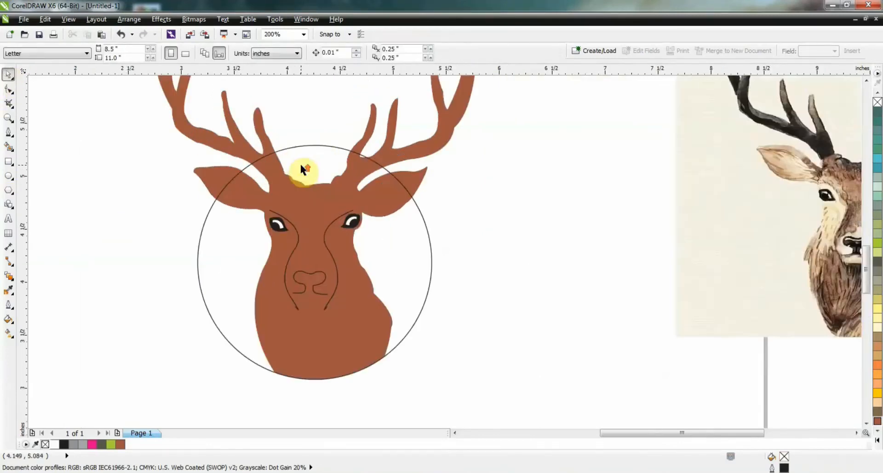
- Send the circle with the clipped deer behind the unclipped deer group
{"action": "left_click", "coordinate": [316, 150]}
{"action": "key", "text": "ctrl+z"}
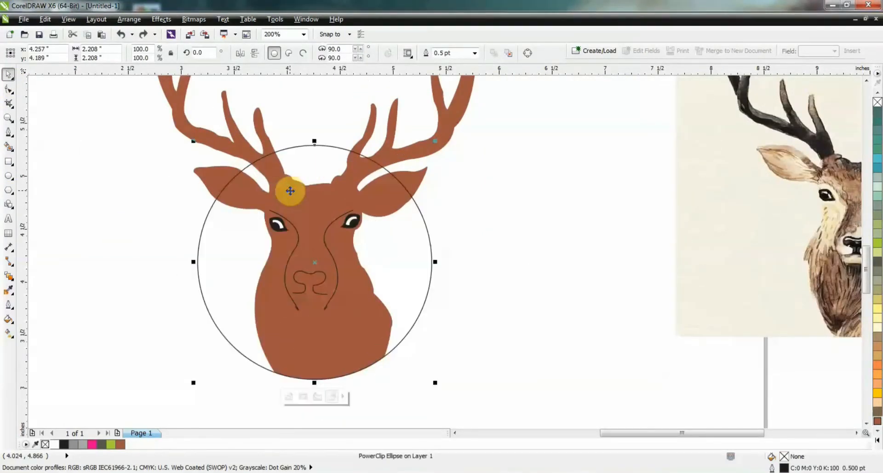
{"action": "left_click", "coordinate": [265, 127]}
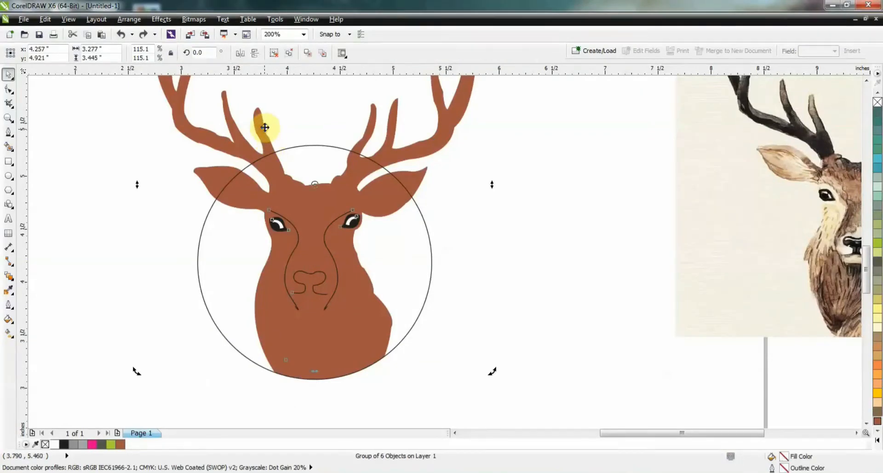
{"action": "left_click", "coordinate": [326, 157]}
{"action": "key", "text": "shift+Page_Down"}
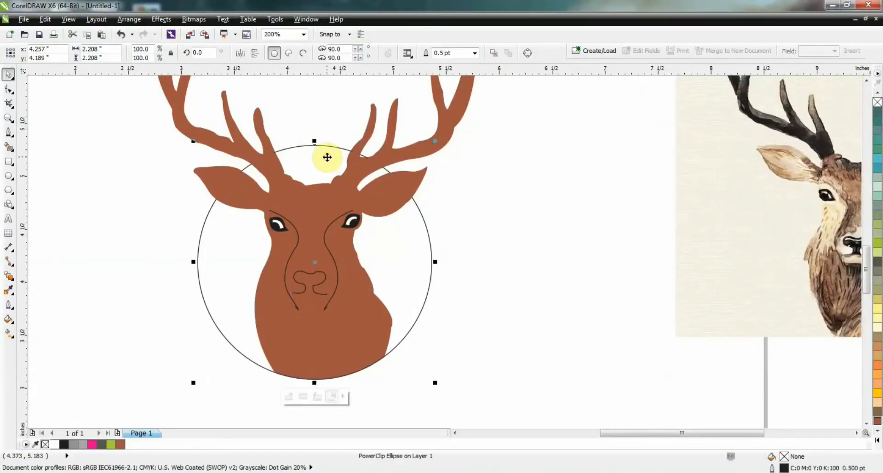
- Thicken the circle's outline, trying 2 pt and settling on 3 pt
{"action": "left_click", "coordinate": [474, 54]}
{"action": "type", "text": "2"}
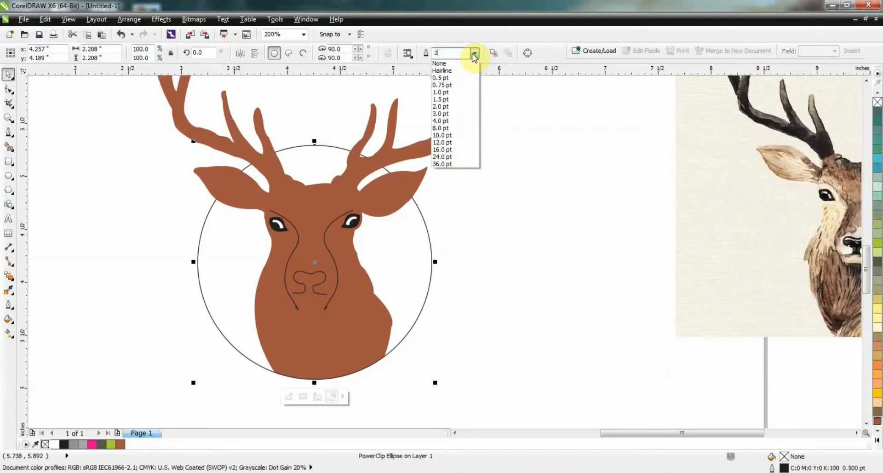
{"action": "key", "text": "Return"}
{"action": "scroll", "coordinate": [361, 255], "scroll_direction": "down", "scroll_amount": 1}
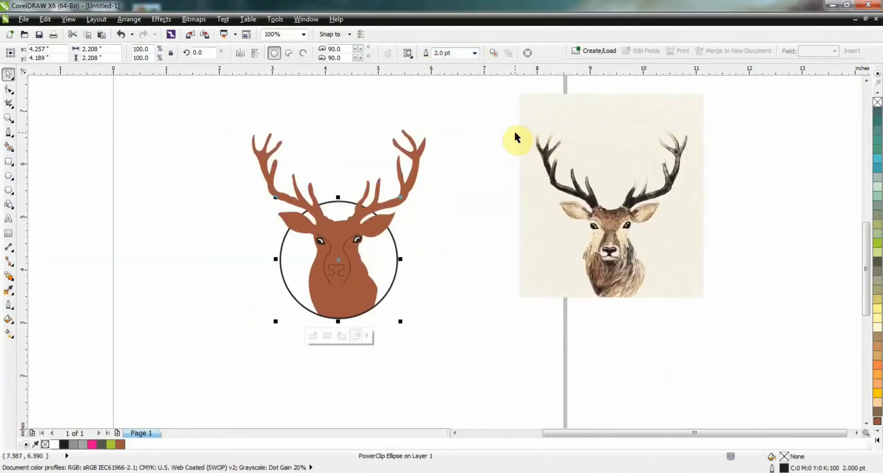
{"action": "left_click", "coordinate": [475, 54]}
{"action": "left_click", "coordinate": [475, 53]}
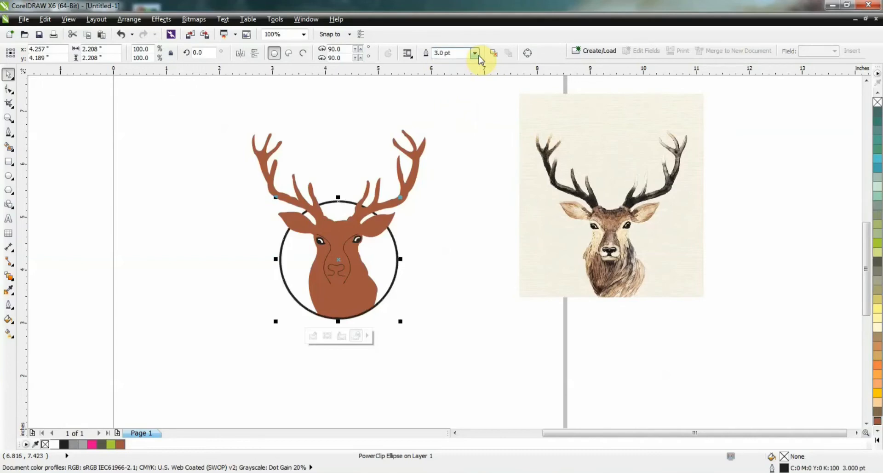
{"action": "left_click", "coordinate": [456, 265]}
{"action": "scroll", "coordinate": [392, 261], "scroll_direction": "up", "scroll_amount": 1}
{"action": "scroll", "coordinate": [394, 258], "scroll_direction": "down", "scroll_amount": 1}
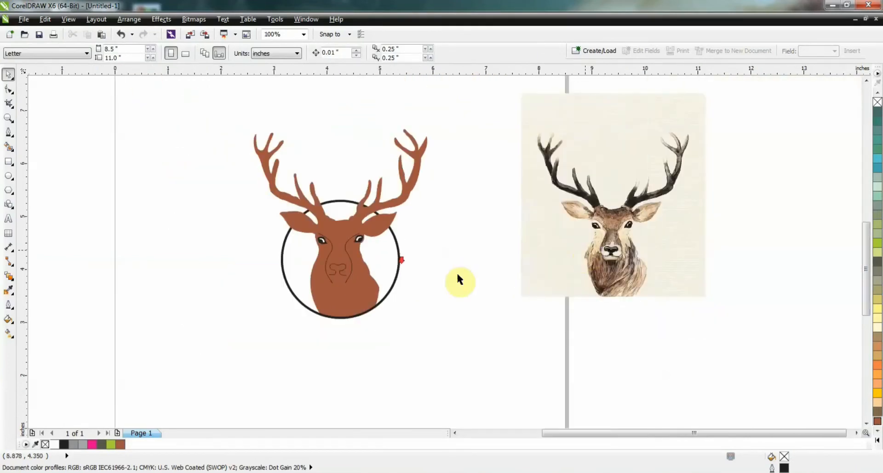
- Color the circle's outline tan (C:0 M:20 Y:60 K:20) and add a concentric copy of the circle scaled to about 76%
{"action": "left_click", "coordinate": [399, 271]}
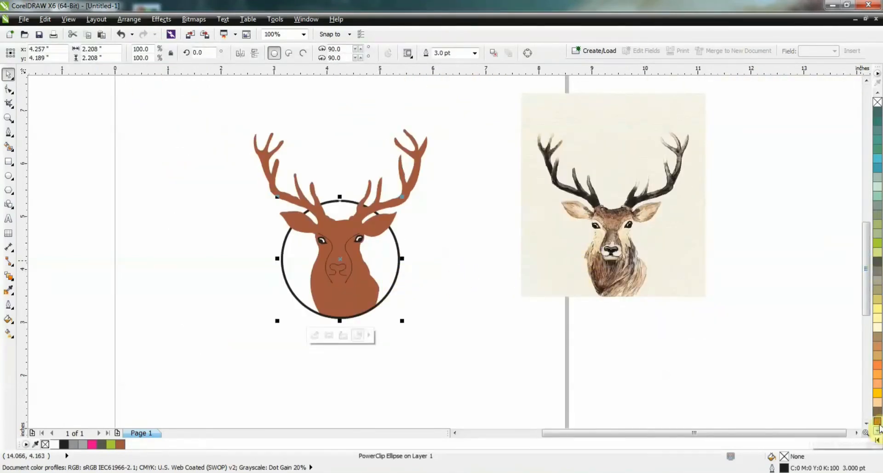
{"action": "right_click", "coordinate": [877, 355]}
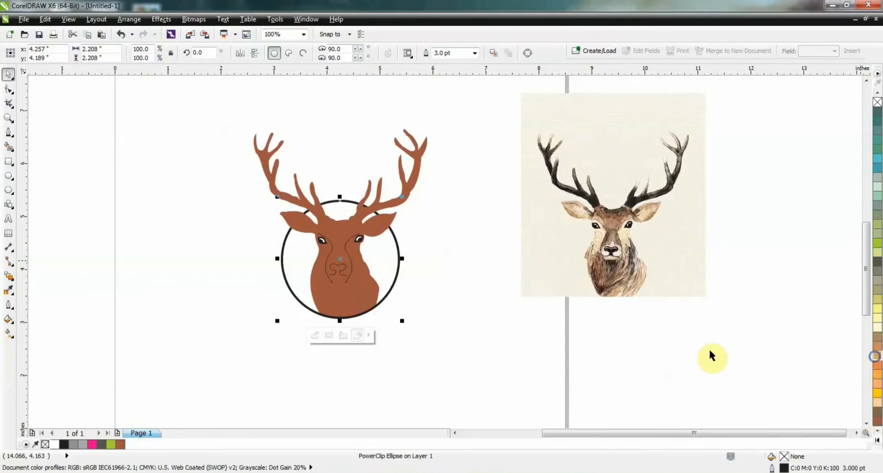
{"action": "left_click_drag", "start_coordinate": [401, 320], "coordinate": [391, 319]}
{"action": "right_click", "coordinate": [391, 319]}
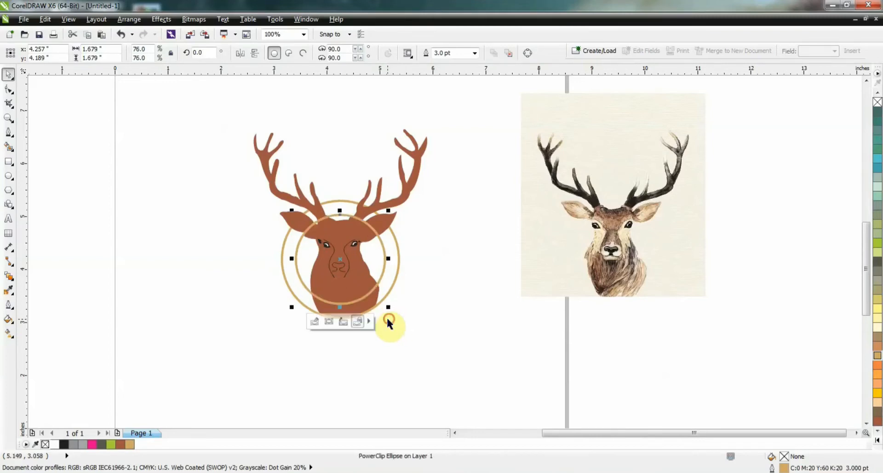
- Extract and delete the deer copy inside the smaller circle and set that circle's frame type to None
{"action": "left_click", "coordinate": [347, 322]}
{"action": "key", "text": "Delete"}
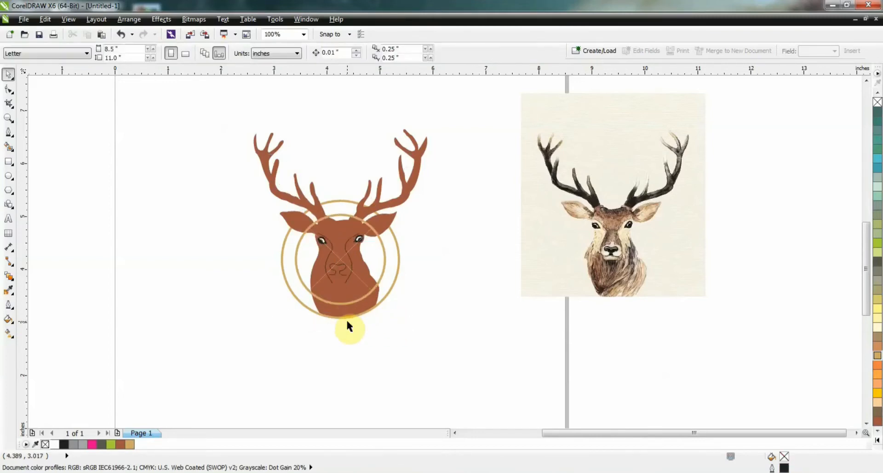
{"action": "left_click", "coordinate": [374, 258]}
{"action": "right_click", "coordinate": [375, 258]}
{"action": "mouse_move", "coordinate": [441, 19]}
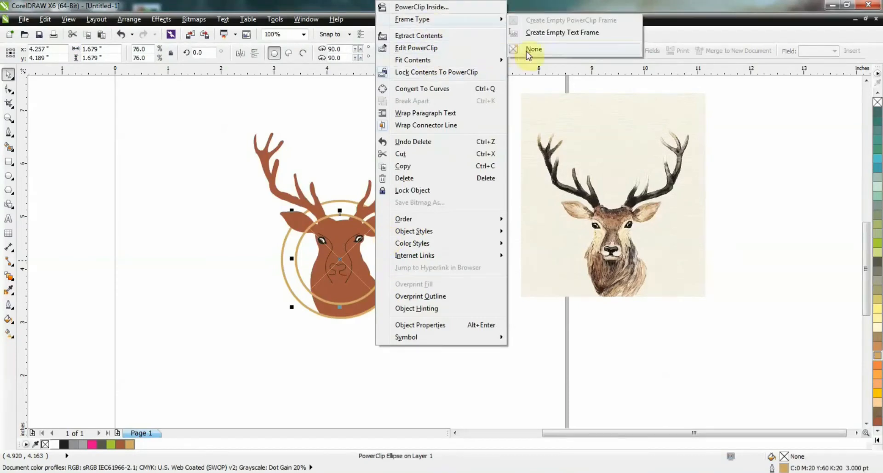
{"action": "left_click", "coordinate": [534, 49]}
- Fill the inner circle with white and send it to the back
{"action": "left_click", "coordinate": [877, 440]}
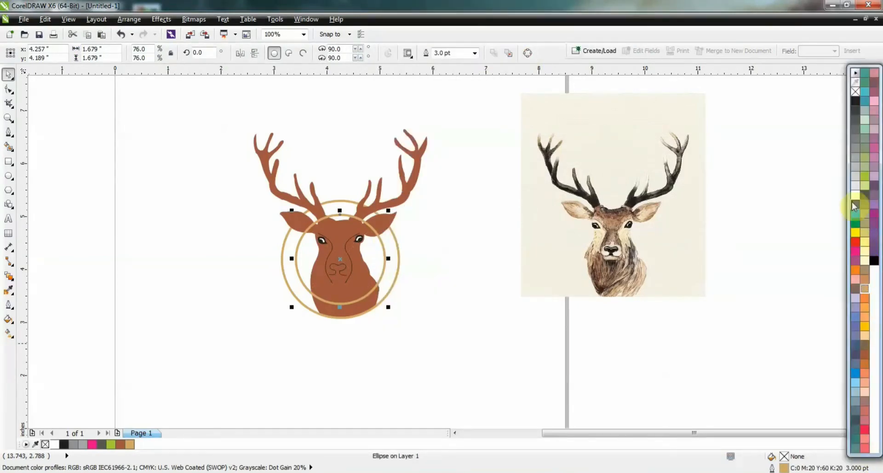
{"action": "left_click", "coordinate": [852, 196]}
{"action": "key", "text": "shift+Page_Down"}
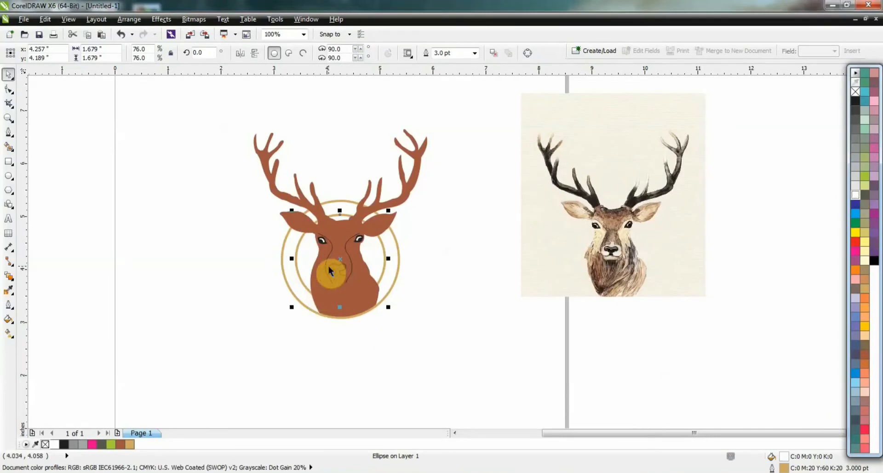
- Bring the white inner circle to the front, over the deer's face
{"action": "scroll", "coordinate": [377, 256], "scroll_direction": "up", "scroll_amount": 2}
{"action": "left_click", "coordinate": [387, 261]}
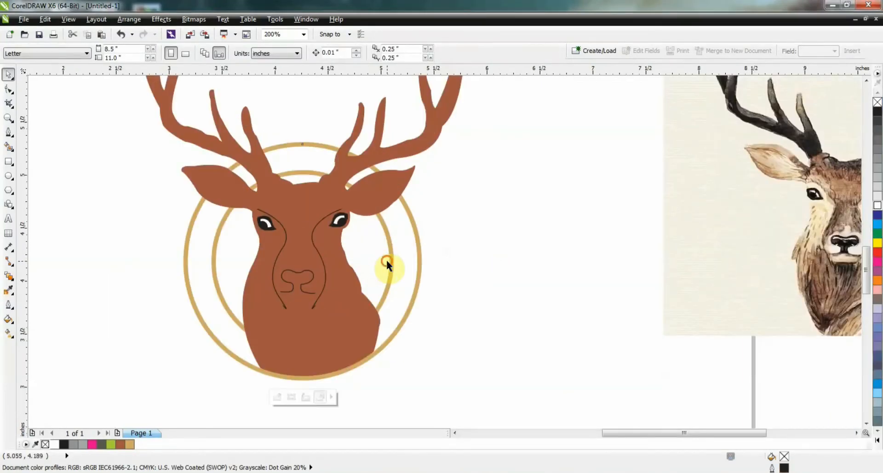
{"action": "left_click", "coordinate": [388, 272]}
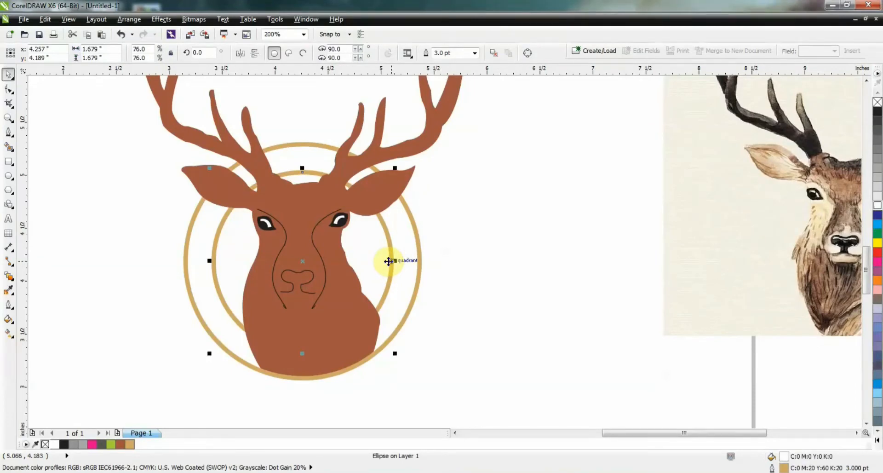
{"action": "key", "text": "shift+Page_Up"}
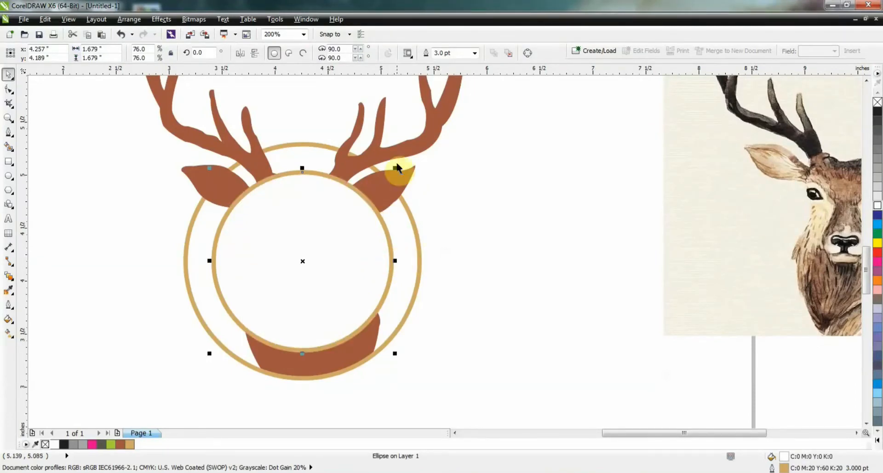
{"action": "left_click", "coordinate": [402, 150]}
{"action": "left_click", "coordinate": [502, 147]}
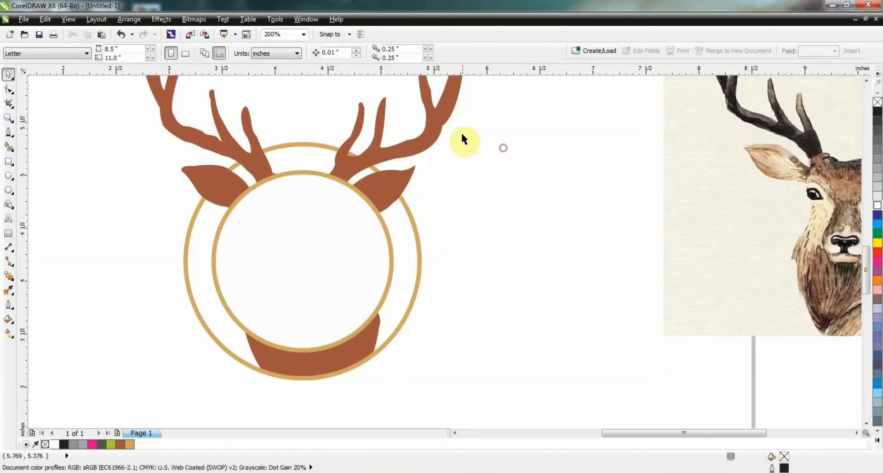
- Try shifting the deer group slightly to the left and undo the move
{"action": "scroll", "coordinate": [438, 129], "scroll_direction": "down", "scroll_amount": 1}
{"action": "left_click_drag", "start_coordinate": [438, 129], "coordinate": [412, 130]}
{"action": "key", "text": "ctrl+z"}
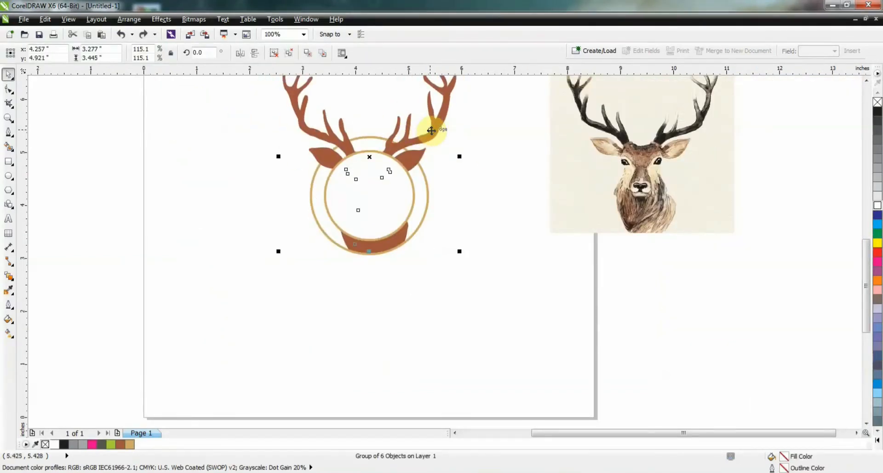
- Bring the deer group to the front, over the white inner circle
{"action": "left_click", "coordinate": [398, 177]}
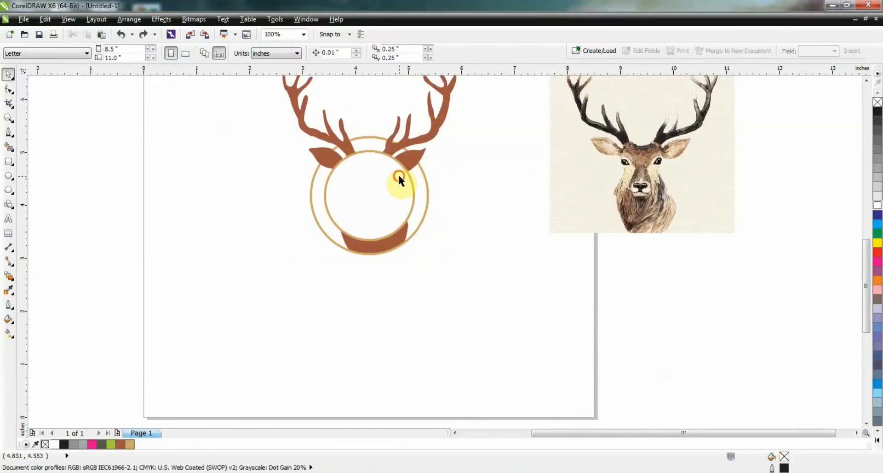
{"action": "left_click", "coordinate": [413, 132]}
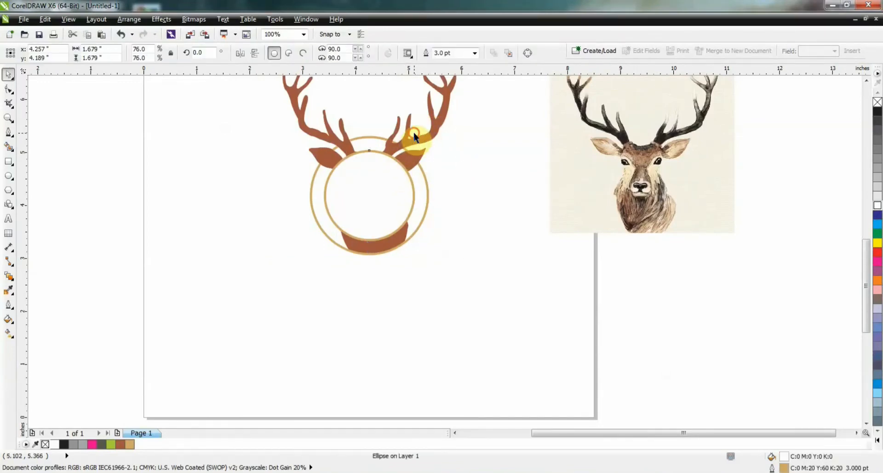
{"action": "left_click", "coordinate": [419, 139]}
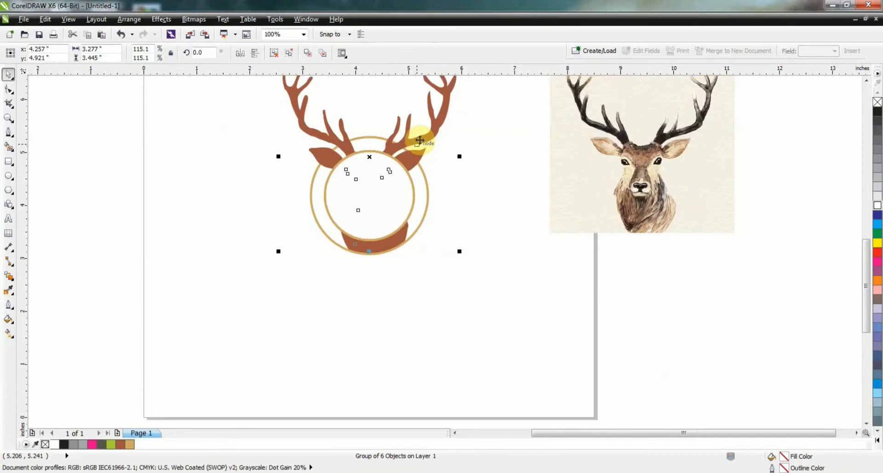
{"action": "key", "text": "shift+Page_Up"}
{"action": "left_click", "coordinate": [498, 181]}
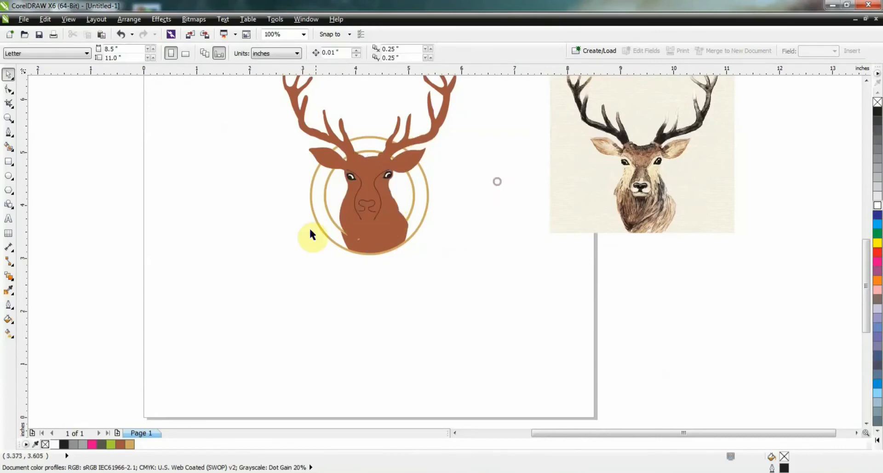
- Bring the white inner circle in front of the deer and shift it about 0.82 inches to the left
{"action": "left_click", "coordinate": [332, 219]}
{"action": "scroll", "coordinate": [334, 218], "scroll_direction": "up", "scroll_amount": 2}
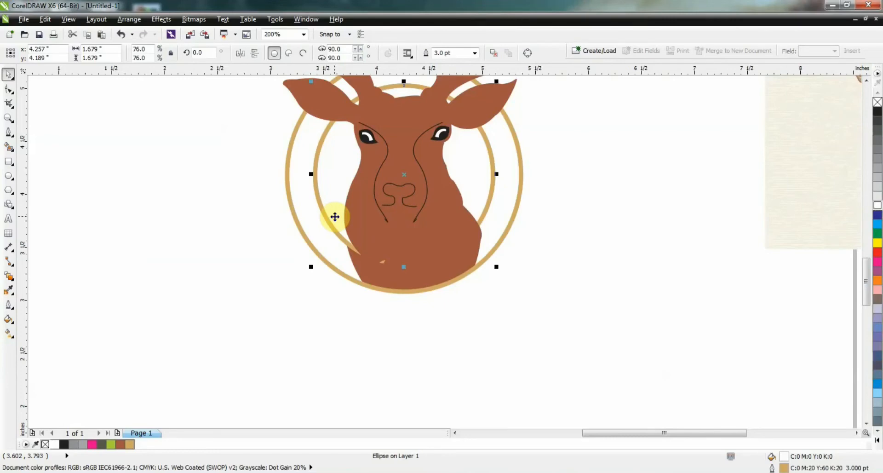
{"action": "key", "text": "shift+Page_Up"}
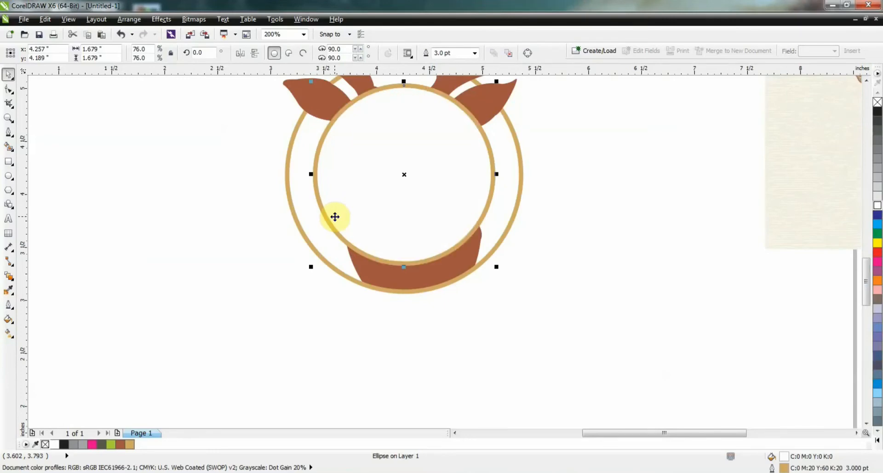
{"action": "left_click_drag", "start_coordinate": [388, 183], "coordinate": [300, 183]}
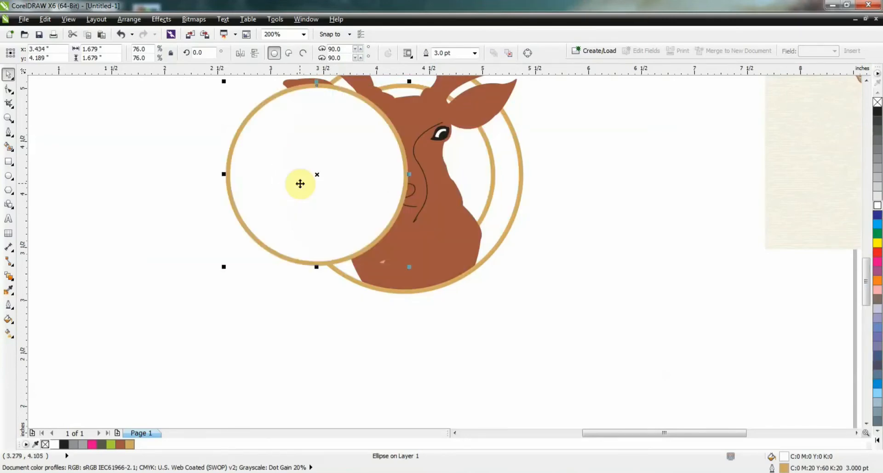
{"action": "scroll", "coordinate": [438, 144], "scroll_direction": "down", "scroll_amount": 2}
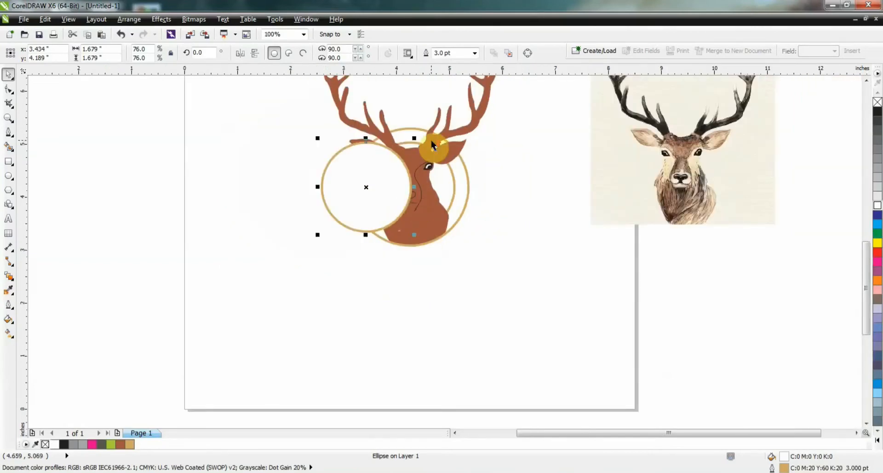
{"action": "scroll", "coordinate": [432, 145], "scroll_direction": "up", "scroll_amount": 2}
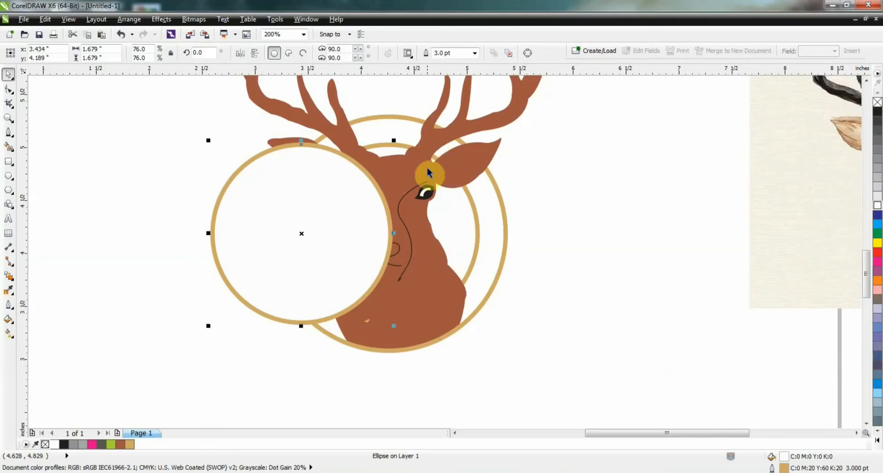
- Try shifting the deer group to the left across the circles, then undo the move
{"action": "left_click_drag", "start_coordinate": [426, 171], "coordinate": [306, 163]}
{"action": "key", "text": "ctrl+z"}
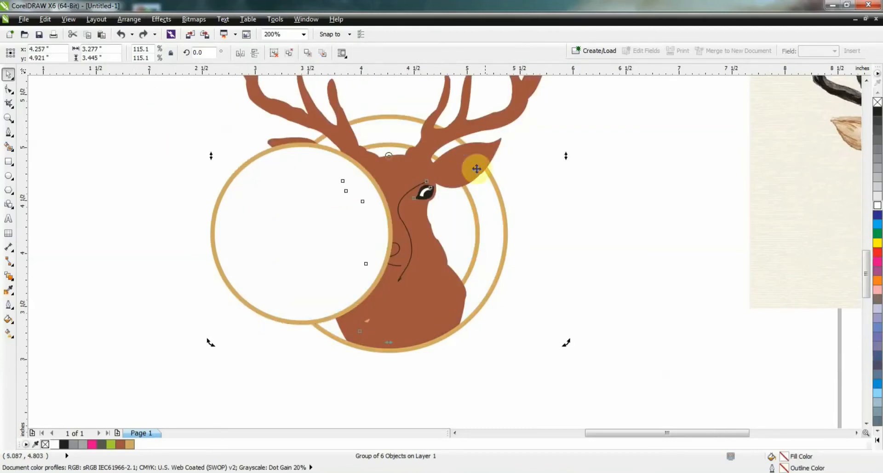
{"action": "left_click", "coordinate": [562, 170]}
{"action": "left_click", "coordinate": [475, 152]}
{"action": "left_click_drag", "start_coordinate": [475, 152], "coordinate": [365, 148]}
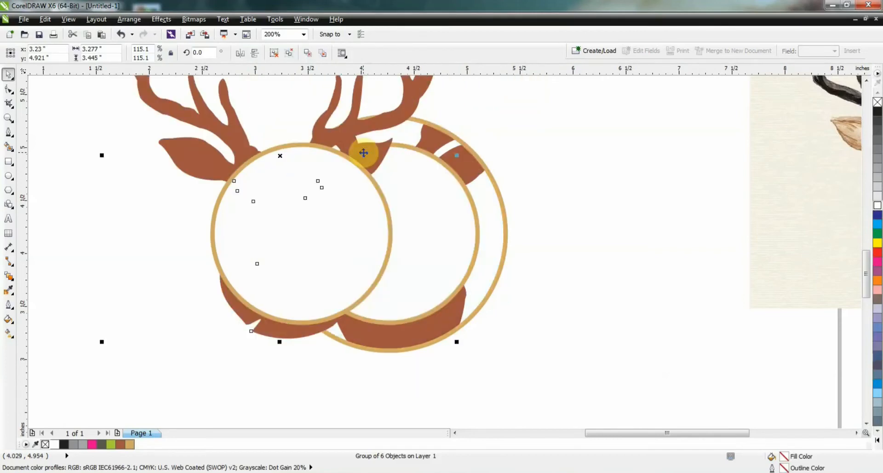
{"action": "key", "text": "ctrl+z"}
- Bring the remaining inner circle to the front and align both white circles on a common vertical centre
{"action": "left_click", "coordinate": [471, 261], "text": "ctrl"}
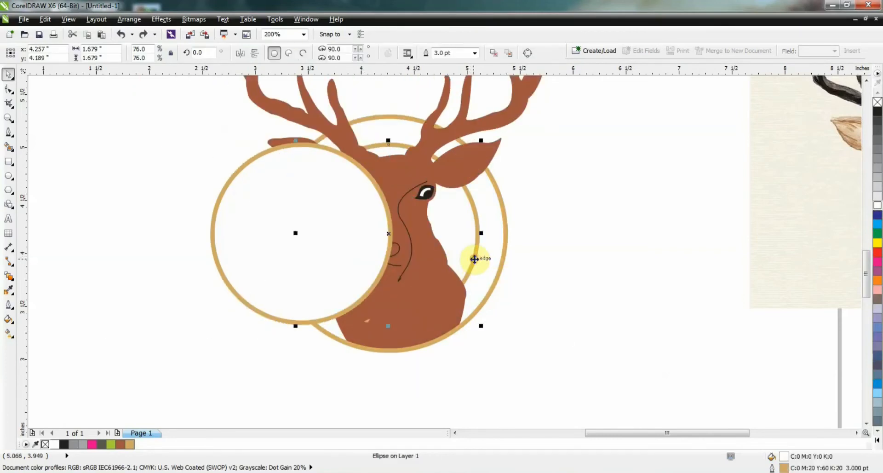
{"action": "key", "text": "shift+Page_Up"}
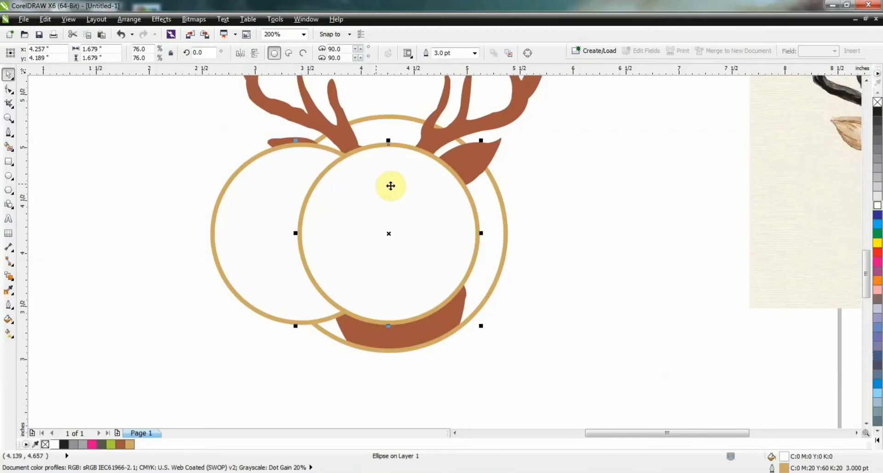
{"action": "left_click", "coordinate": [602, 209]}
{"action": "left_click", "coordinate": [280, 188]}
{"action": "left_click", "coordinate": [378, 183], "text": "shift"}
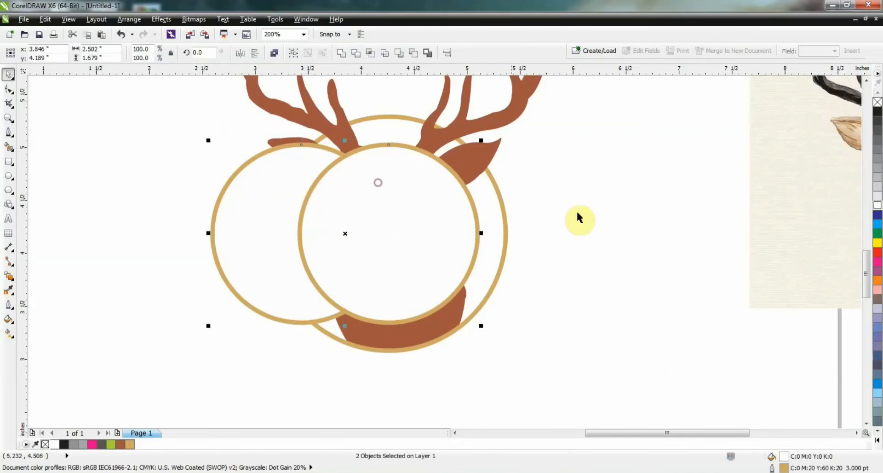
{"action": "key", "text": "c"}
- Try PowerClipping the deer group inside the inner circle, then undo back to the full deer in front of the circles
{"action": "left_click", "coordinate": [592, 214]}
{"action": "left_click", "coordinate": [493, 118]}
{"action": "right_click", "coordinate": [494, 121]}
{"action": "left_click", "coordinate": [529, 123]}
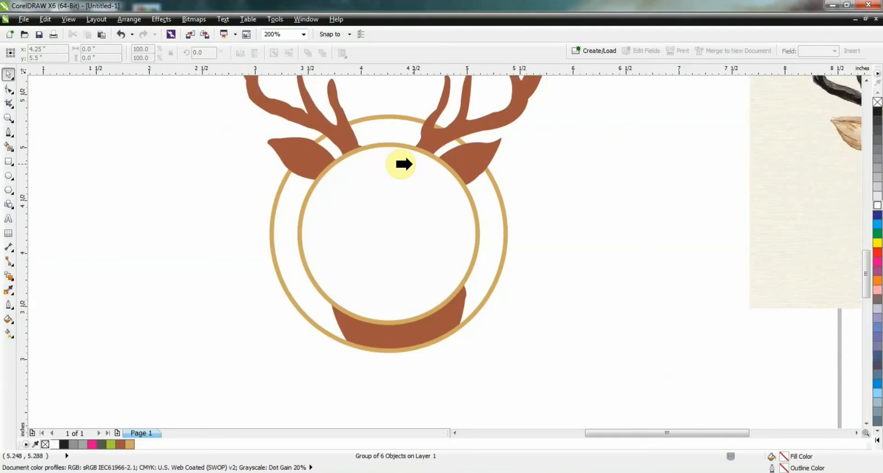
{"action": "left_click", "coordinate": [404, 164]}
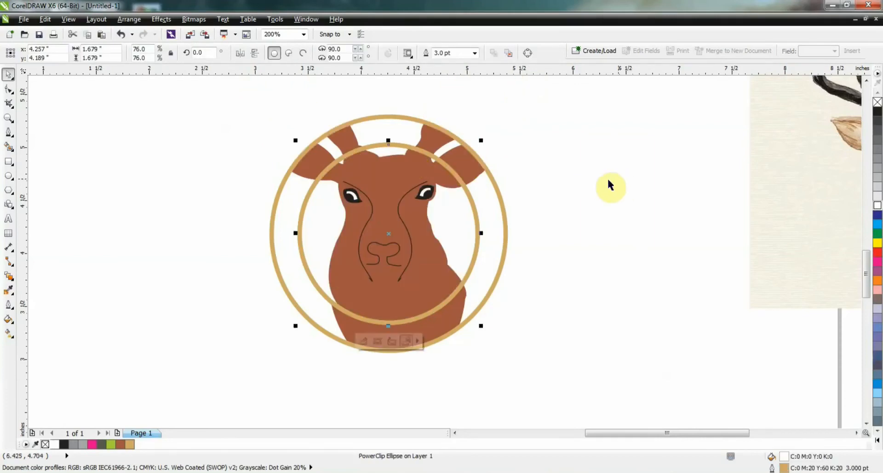
{"action": "scroll", "coordinate": [411, 214], "scroll_direction": "down", "scroll_amount": 4}
{"action": "scroll", "coordinate": [409, 209], "scroll_direction": "up", "scroll_amount": 4}
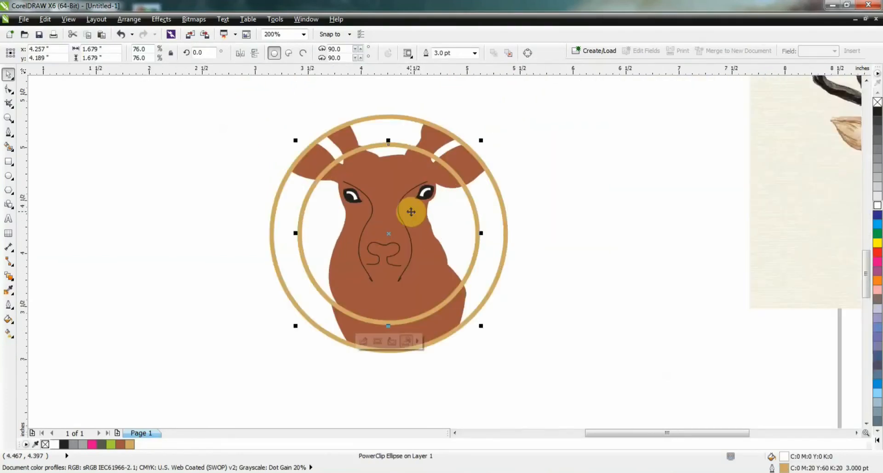
{"action": "key", "text": "ctrl+z"}
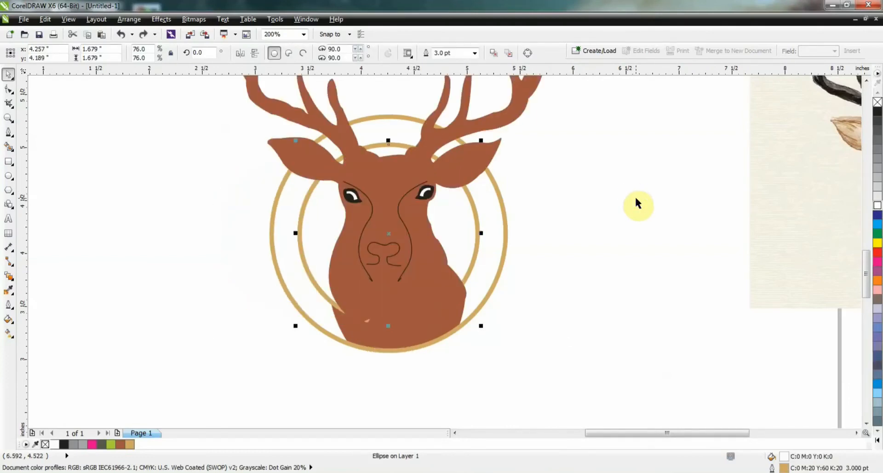
{"action": "scroll", "coordinate": [485, 249], "scroll_direction": "down", "scroll_amount": 2}
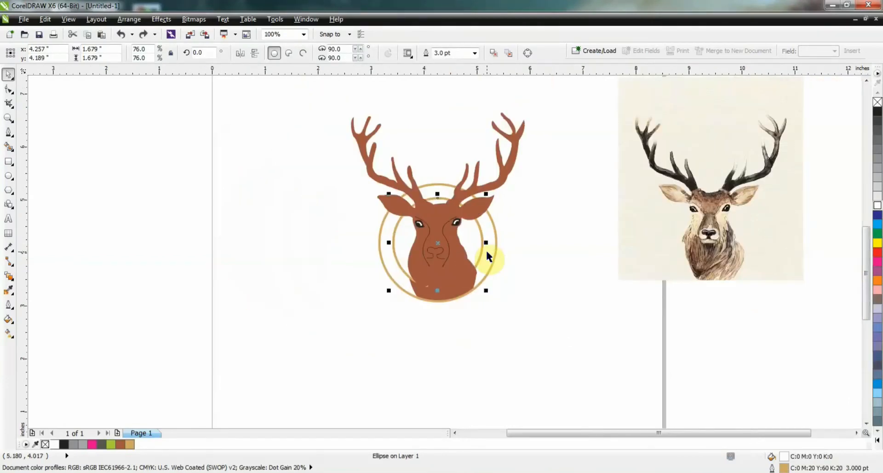
{"action": "left_click", "coordinate": [518, 251]}
{"action": "left_click", "coordinate": [401, 257]}
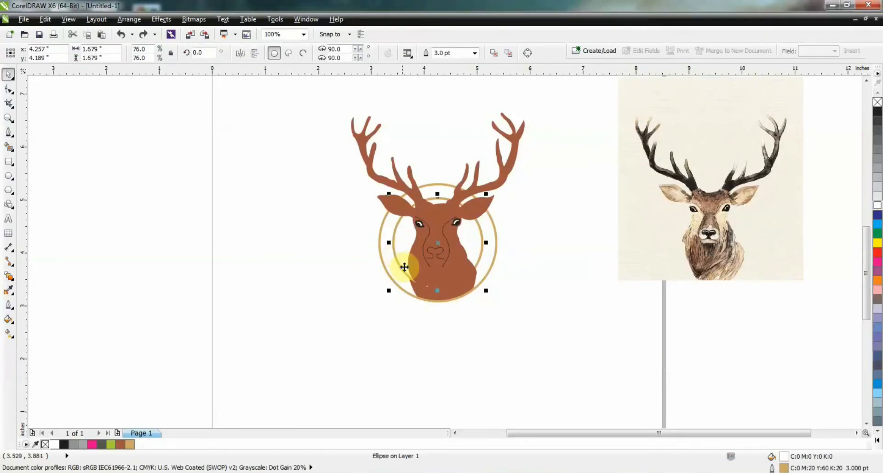
{"action": "scroll", "coordinate": [404, 267], "scroll_direction": "up", "scroll_amount": 2}
{"action": "left_click", "coordinate": [423, 284]}
{"action": "left_click_drag", "start_coordinate": [423, 283], "coordinate": [423, 279]}
{"action": "key", "text": "ctrl+z"}
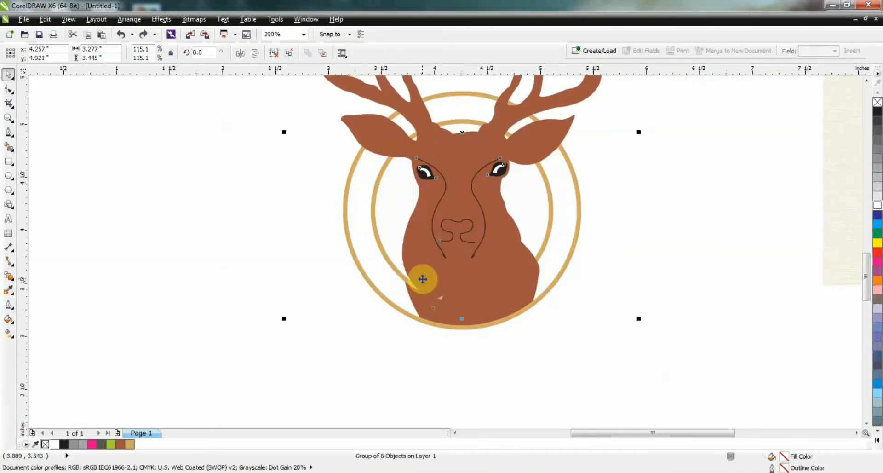
- Draw an unfilled rectangle about 3.13 by 1.02 inches across the deer's ears and eyes and the upper half of the inner circle
{"action": "left_click", "coordinate": [404, 277]}
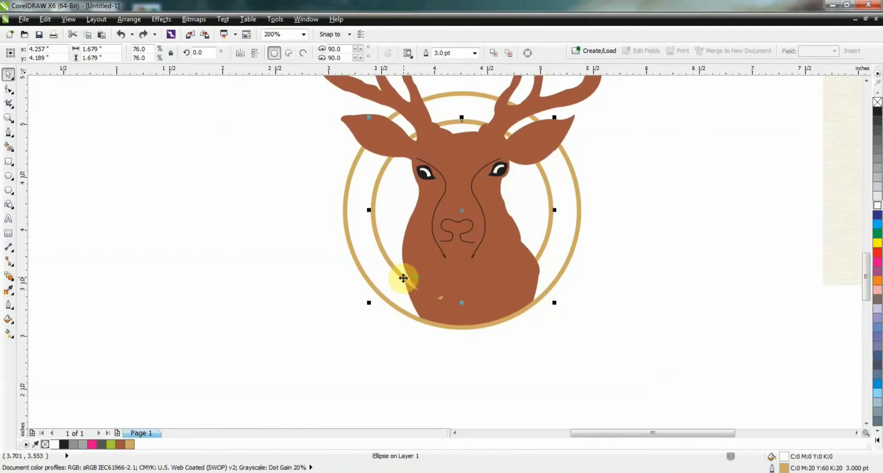
{"action": "left_click", "coordinate": [8, 161]}
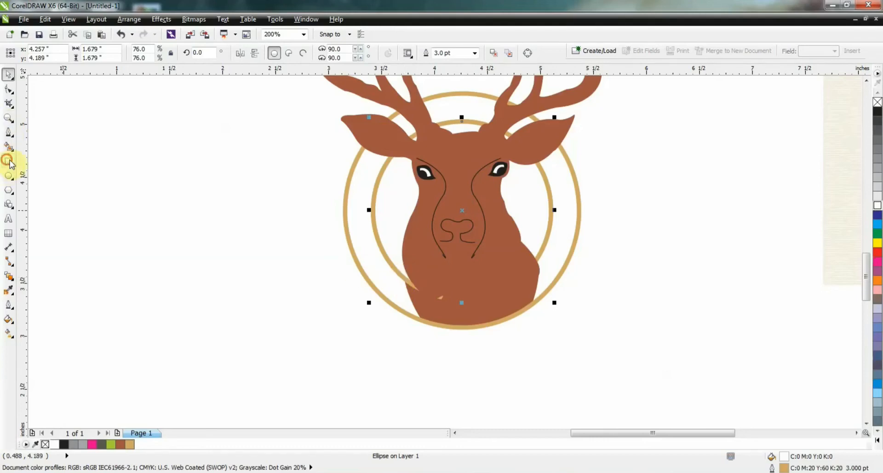
{"action": "left_click_drag", "start_coordinate": [291, 108], "coordinate": [622, 216]}
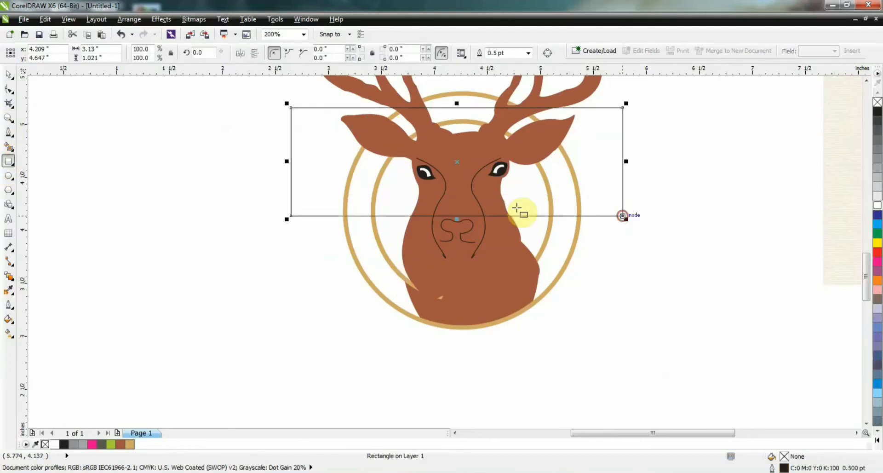
{"action": "left_click", "coordinate": [9, 75]}
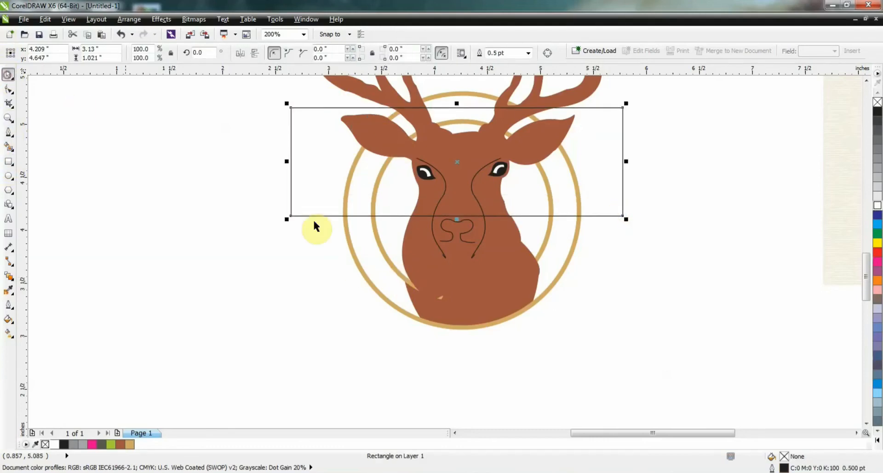
- Try trimming the upper half of the inner circle with the rectangle, then test-move the outer circle and undo that move
{"action": "left_click", "coordinate": [379, 230], "text": "shift"}
{"action": "left_click", "coordinate": [357, 54]}
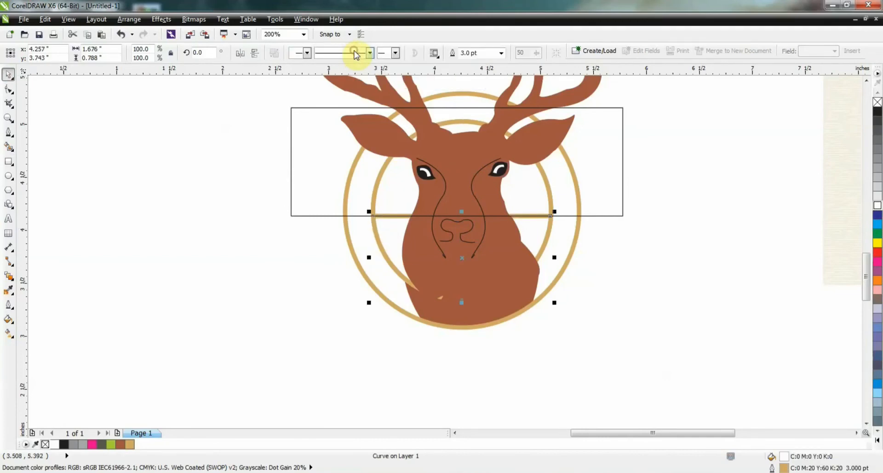
{"action": "left_click_drag", "start_coordinate": [345, 177], "coordinate": [254, 234]}
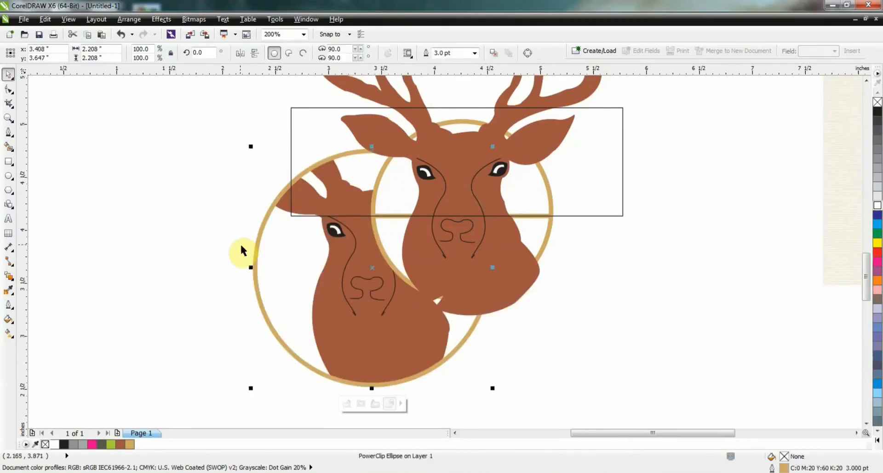
{"action": "key", "text": "ctrl+z"}
{"action": "left_click", "coordinate": [241, 245]}
{"action": "left_click_drag", "start_coordinate": [345, 207], "coordinate": [321, 264]}
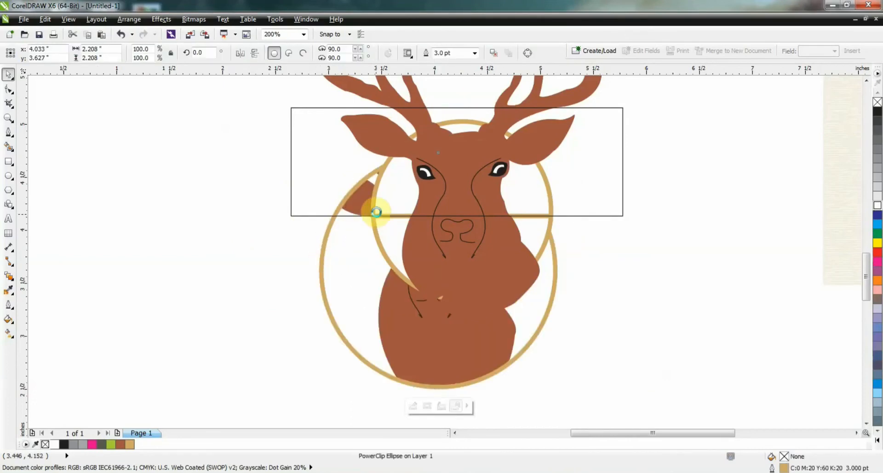
{"action": "key", "text": "ctrl+z"}
- Test-move the rectangle and the trimmed half circle, then undo the moves and the trim
{"action": "left_click_drag", "start_coordinate": [380, 197], "coordinate": [353, 180]}
{"action": "left_click_drag", "start_coordinate": [379, 216], "coordinate": [380, 202]}
{"action": "key", "text": "ctrl+z"}
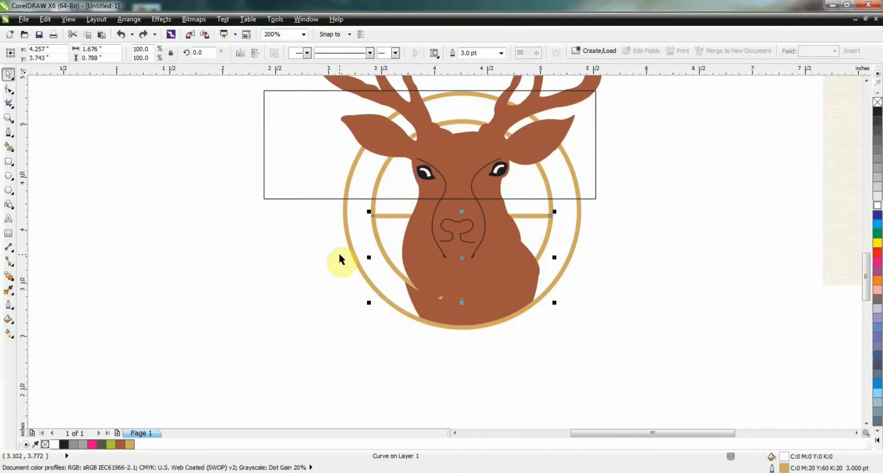
{"action": "key", "text": "ctrl+z"}
{"action": "key", "text": "ctrl+z"}
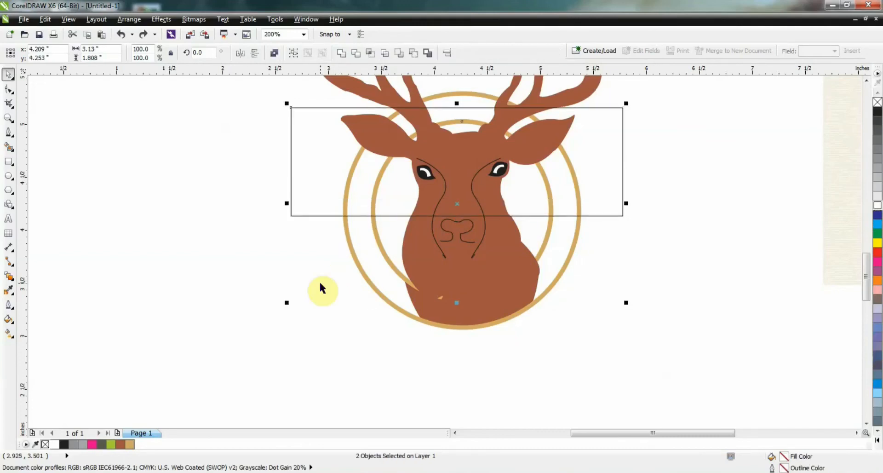
- Try welding the inner circle and the rectangle into one shape, then undo the weld
{"action": "left_click", "coordinate": [325, 271]}
{"action": "left_click", "coordinate": [386, 231]}
{"action": "left_click", "coordinate": [311, 141], "text": "shift"}
{"action": "left_click", "coordinate": [342, 53]}
{"action": "left_click", "coordinate": [292, 272]}
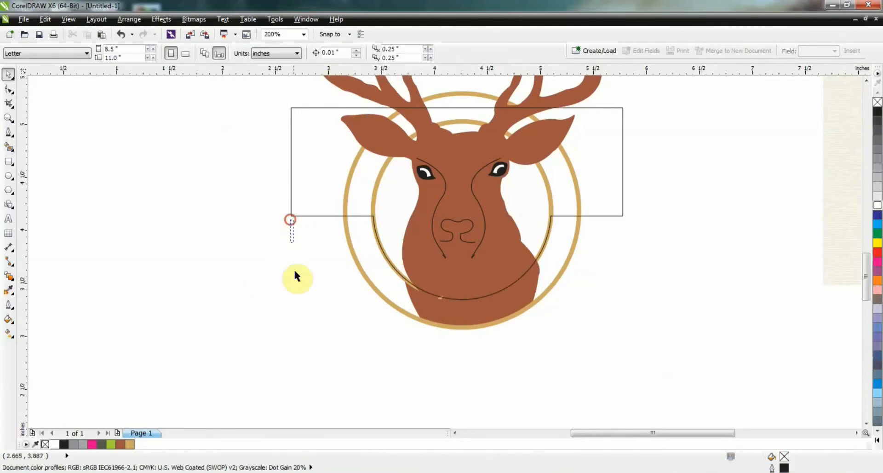
{"action": "key", "text": "ctrl+z"}
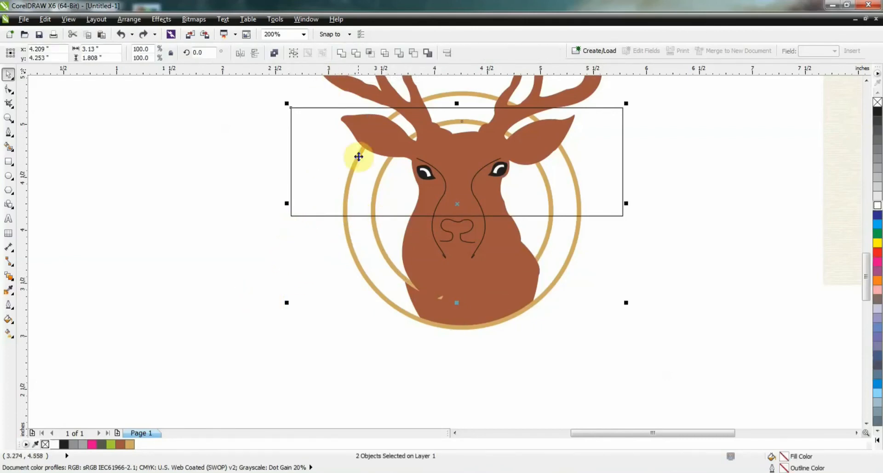
- Remove the outline from the front inner circle and shift the rectangle about 0.125 inches to the left
{"action": "left_click", "coordinate": [381, 169]}
{"action": "left_click", "coordinate": [373, 222]}
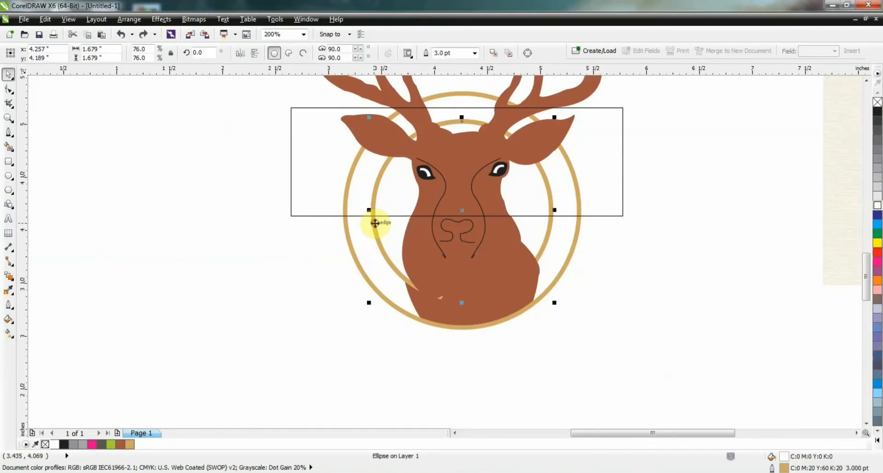
{"action": "right_click", "coordinate": [876, 103]}
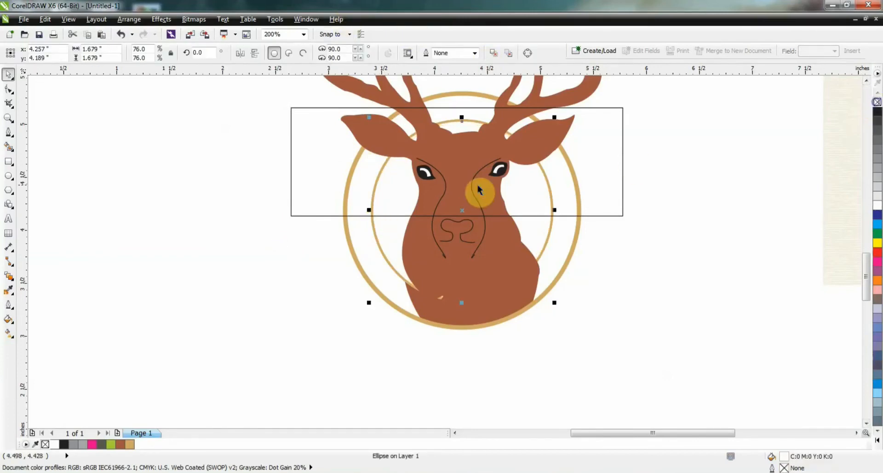
{"action": "left_click_drag", "start_coordinate": [397, 183], "coordinate": [384, 183]}
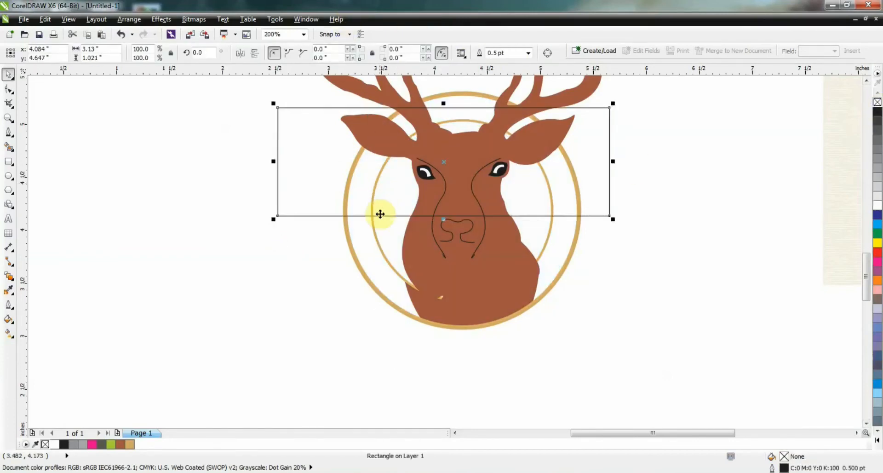
- Undo the rectangle's last shift, and test-move the front inner circle before reverting that move
{"action": "key", "text": "ctrl+z"}
{"action": "left_click_drag", "start_coordinate": [372, 222], "coordinate": [361, 258]}
{"action": "key", "text": "ctrl+z"}
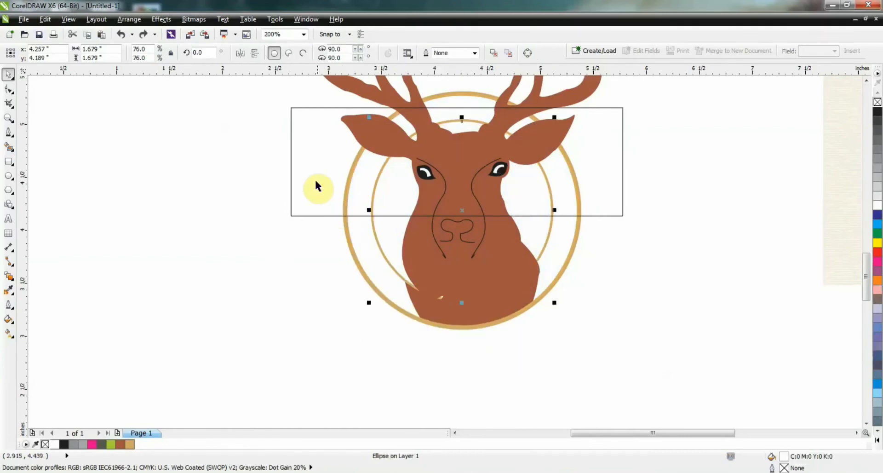
- Try subtracting the front inner circle from the rectangle twice, undoing the cut each time
{"action": "left_click", "coordinate": [311, 172], "text": "shift"}
{"action": "left_click", "coordinate": [356, 53]}
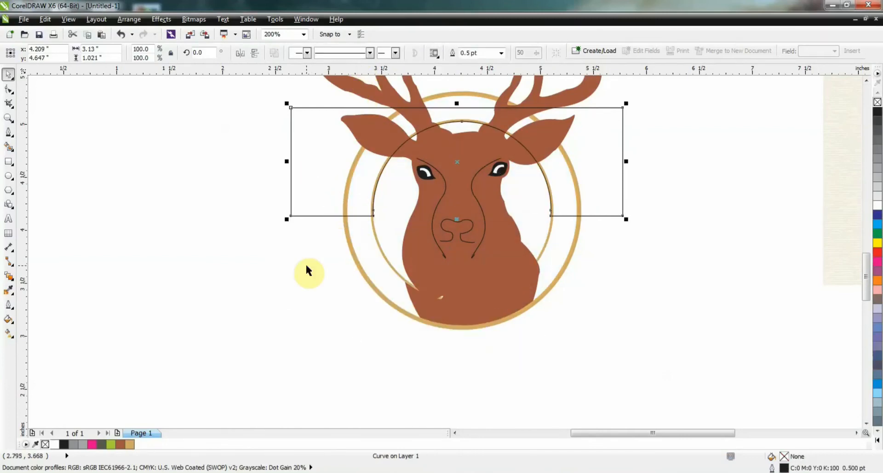
{"action": "key", "text": "ctrl+z"}
{"action": "left_click", "coordinate": [355, 54]}
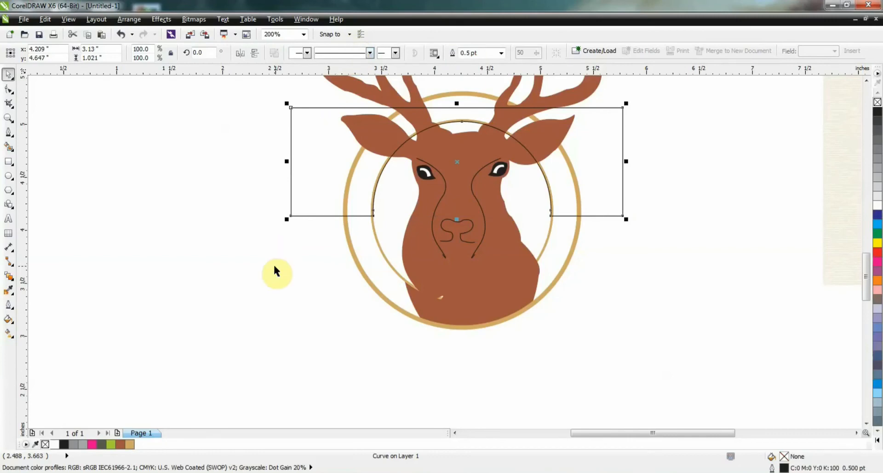
{"action": "key", "text": "ctrl+z"}
- Weld the front inner circle with the rectangle and delete the welded shape
{"action": "left_click", "coordinate": [345, 53]}
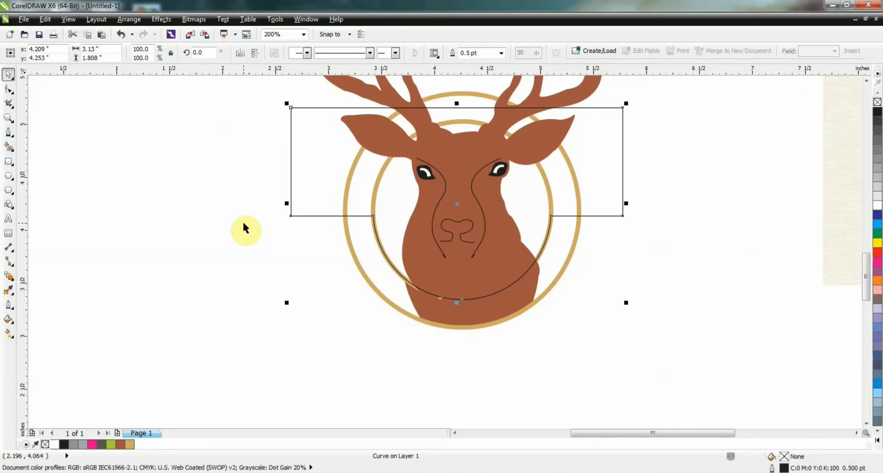
{"action": "key", "text": "Delete"}
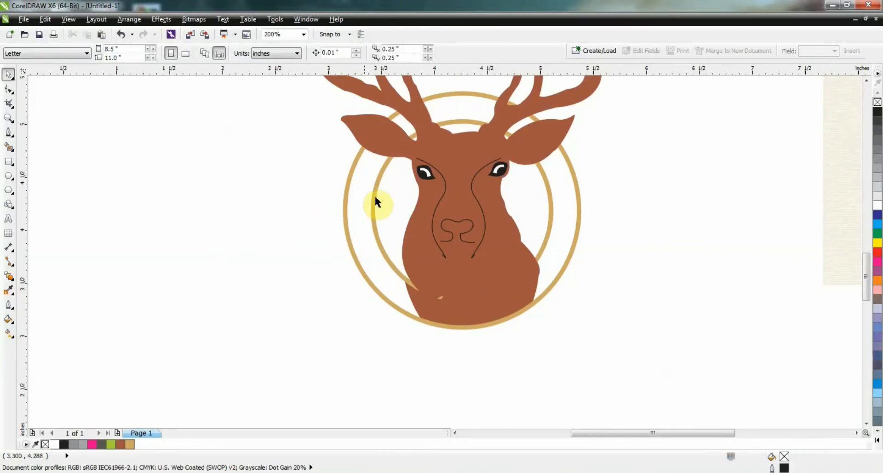
- Try converting the inner circle into a pie shape and moving it, and undo both changes
{"action": "left_click", "coordinate": [374, 196]}
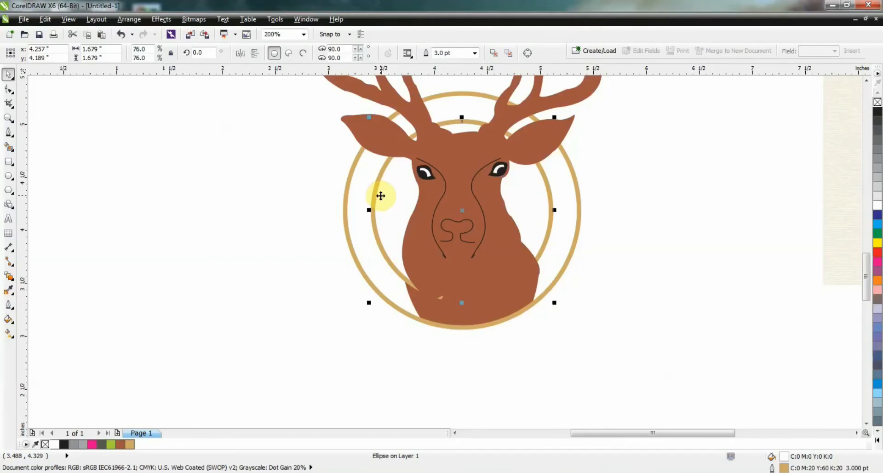
{"action": "left_click", "coordinate": [290, 53]}
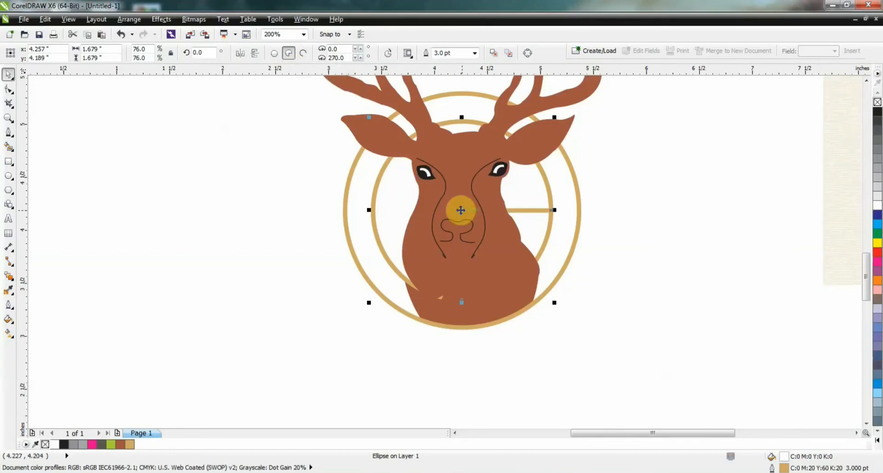
{"action": "left_click_drag", "start_coordinate": [460, 209], "coordinate": [331, 227]}
{"action": "key", "text": "ctrl+z"}
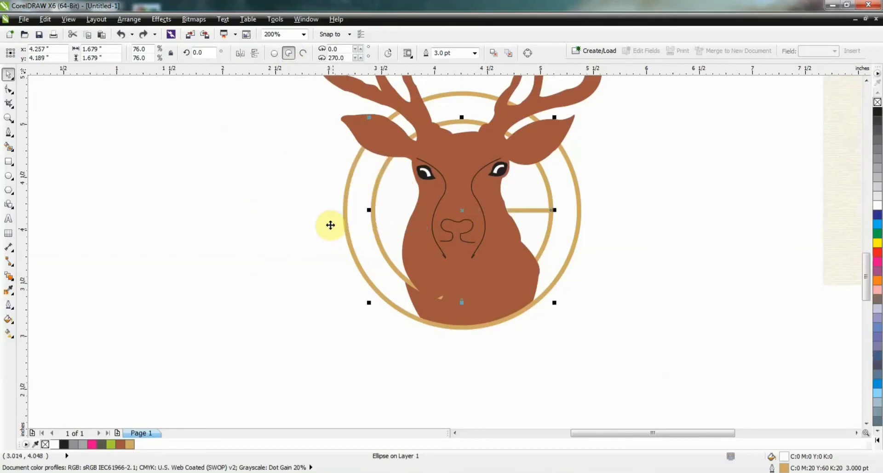
{"action": "left_click", "coordinate": [324, 197]}
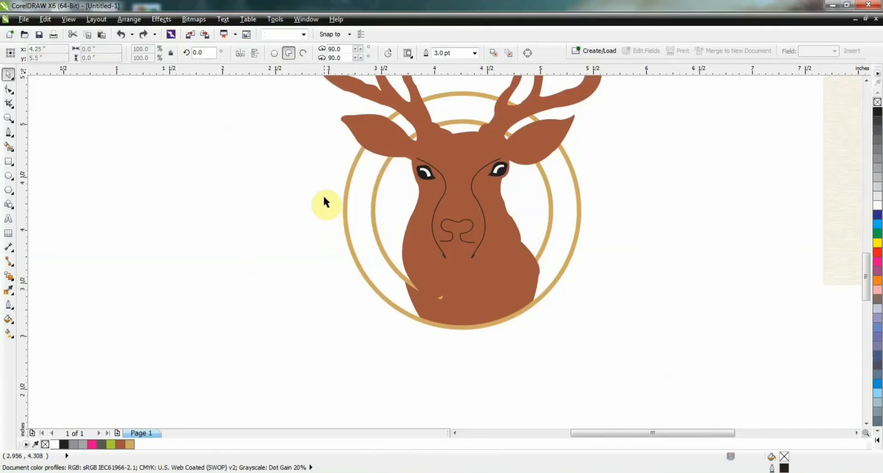
- Test-move the grouped deer head slightly to the left and undo the move
{"action": "left_click", "coordinate": [414, 283]}
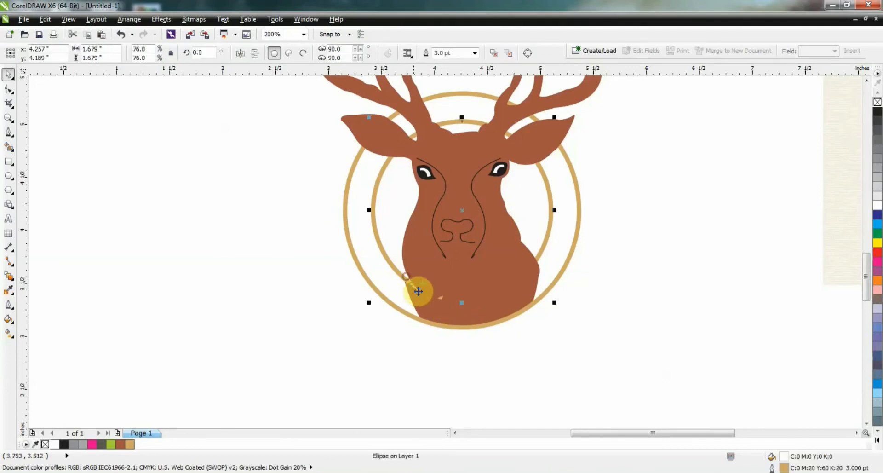
{"action": "left_click", "coordinate": [704, 220]}
{"action": "left_click", "coordinate": [407, 240]}
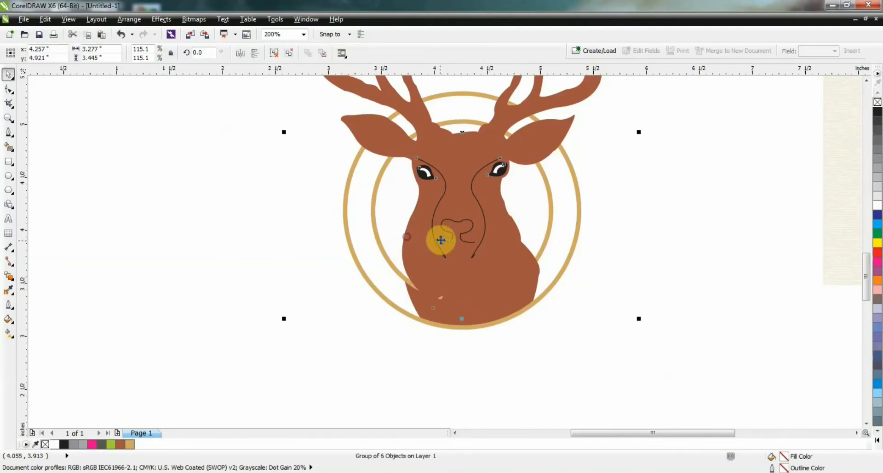
{"action": "left_click_drag", "start_coordinate": [439, 239], "coordinate": [419, 236]}
{"action": "key", "text": "ctrl+z"}
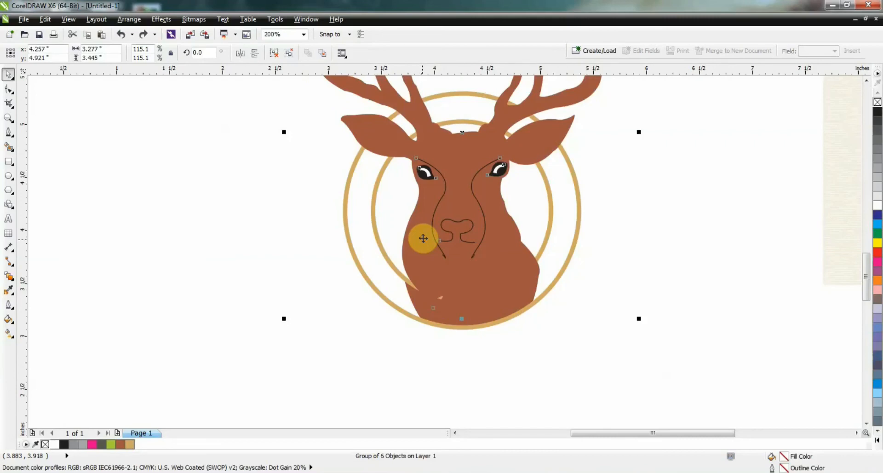
- Try changing the deer group's stacking order relative to the inner circle
{"action": "right_click", "coordinate": [423, 238]}
{"action": "left_click", "coordinate": [389, 194]}
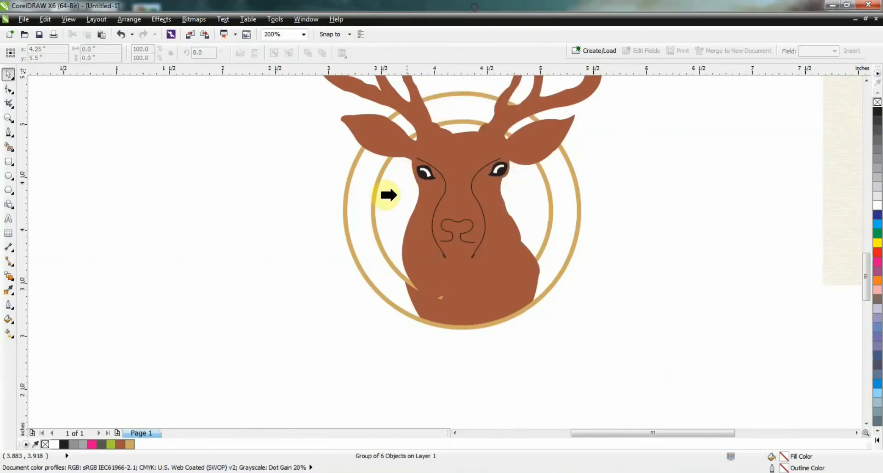
{"action": "left_click", "coordinate": [387, 200]}
- Try pulling the deer silhouette's lower neck nodes out past the outer circle with the Shape tool, and undo the distortion
{"action": "left_click", "coordinate": [420, 262]}
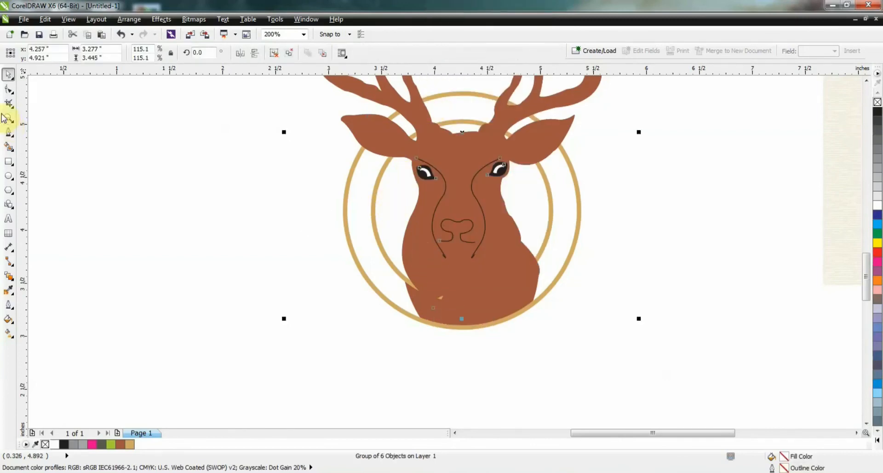
{"action": "left_click", "coordinate": [8, 89]}
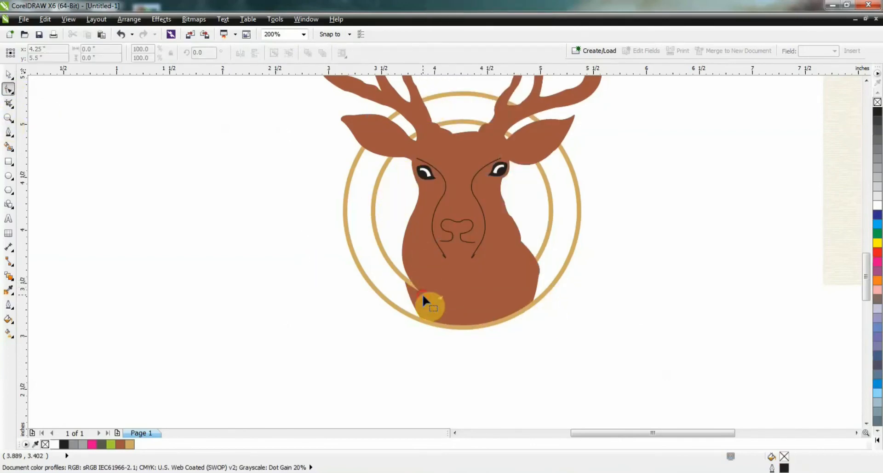
{"action": "left_click", "coordinate": [423, 297]}
{"action": "left_click_drag", "start_coordinate": [415, 285], "coordinate": [571, 345]}
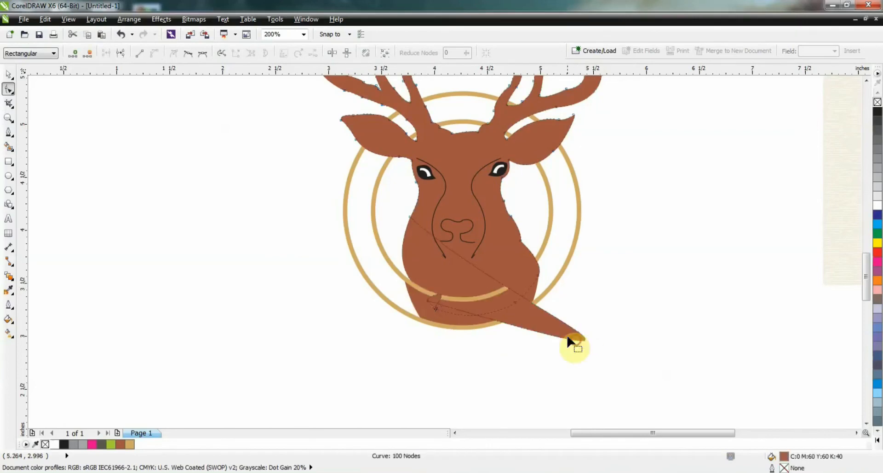
{"action": "key", "text": "ctrl+z"}
- Reshape the front deer silhouette's lower neck edge upward with the Shape tool so the inner circle fully crosses the neck
{"action": "left_click_drag", "start_coordinate": [559, 258], "coordinate": [390, 354]}
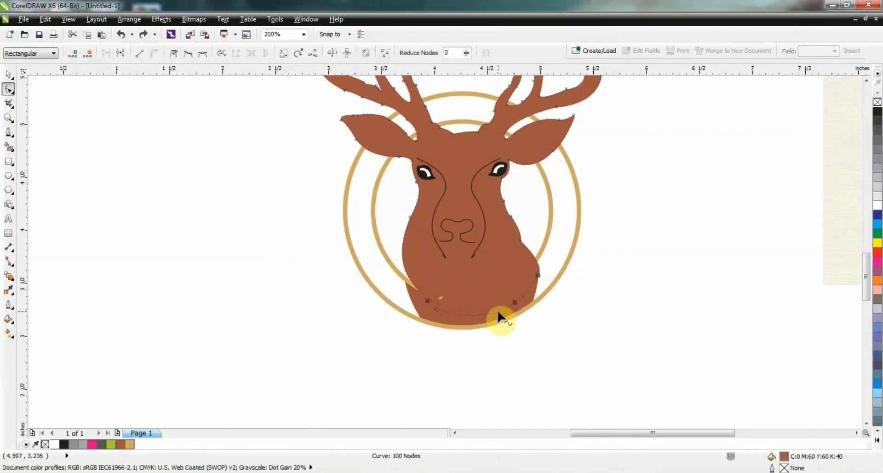
{"action": "left_click_drag", "start_coordinate": [499, 317], "coordinate": [482, 259]}
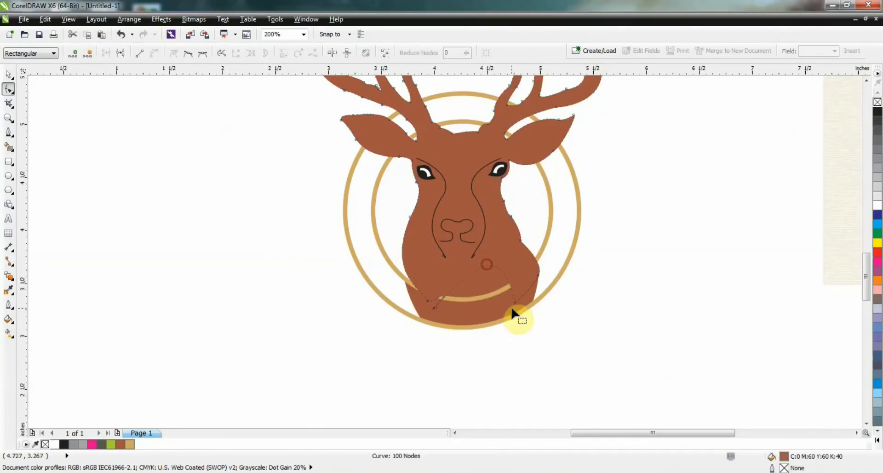
{"action": "left_click_drag", "start_coordinate": [515, 301], "coordinate": [501, 276]}
{"action": "left_click", "coordinate": [434, 296]}
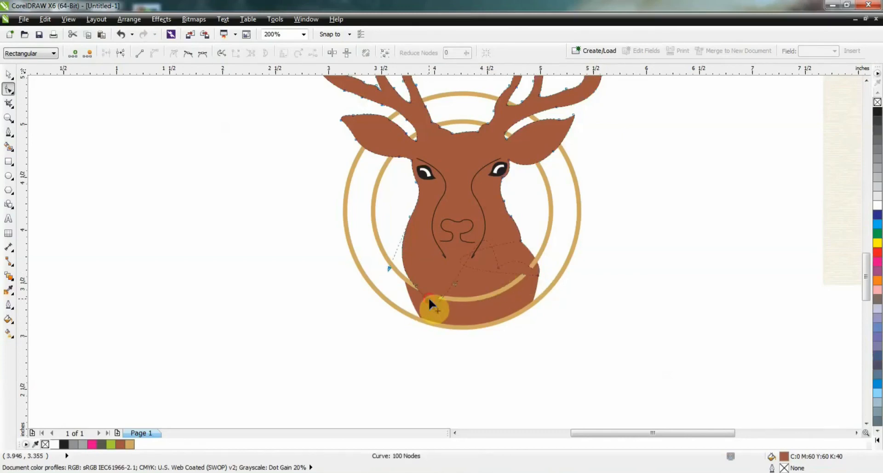
{"action": "left_click_drag", "start_coordinate": [434, 305], "coordinate": [464, 272]}
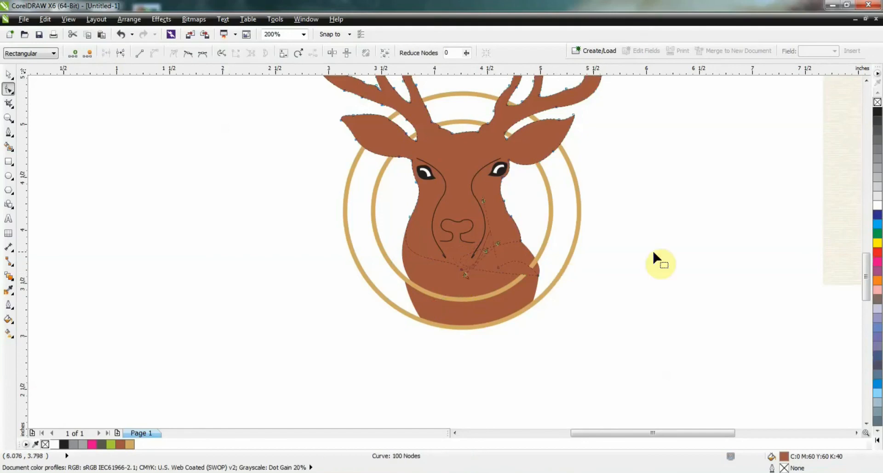
{"action": "left_click", "coordinate": [656, 248]}
{"action": "left_click_drag", "start_coordinate": [532, 278], "coordinate": [504, 275]}
{"action": "left_click", "coordinate": [10, 77]}
{"action": "left_click", "coordinate": [135, 229]}
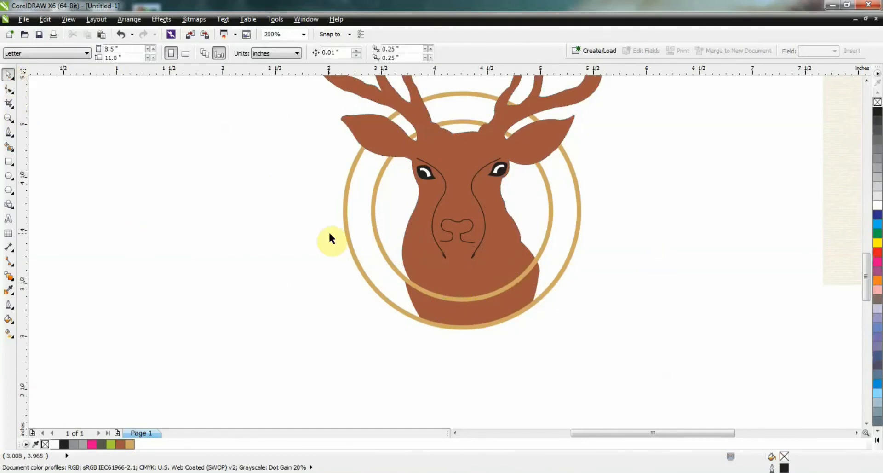
- Add the artistic text "my dear" to the left of the deer emblem
{"action": "scroll", "coordinate": [317, 228], "scroll_direction": "down", "scroll_amount": 2}
{"action": "scroll", "coordinate": [340, 187], "scroll_direction": "up", "scroll_amount": 2}
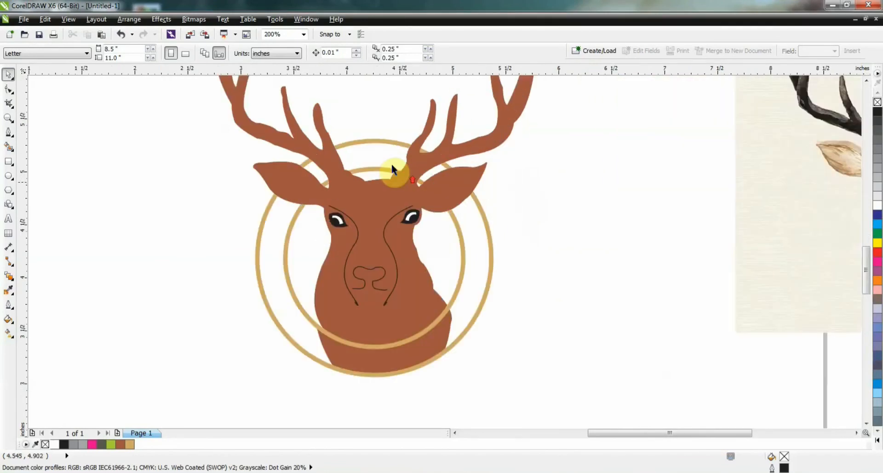
{"action": "left_click", "coordinate": [8, 218]}
{"action": "left_click", "coordinate": [130, 297]}
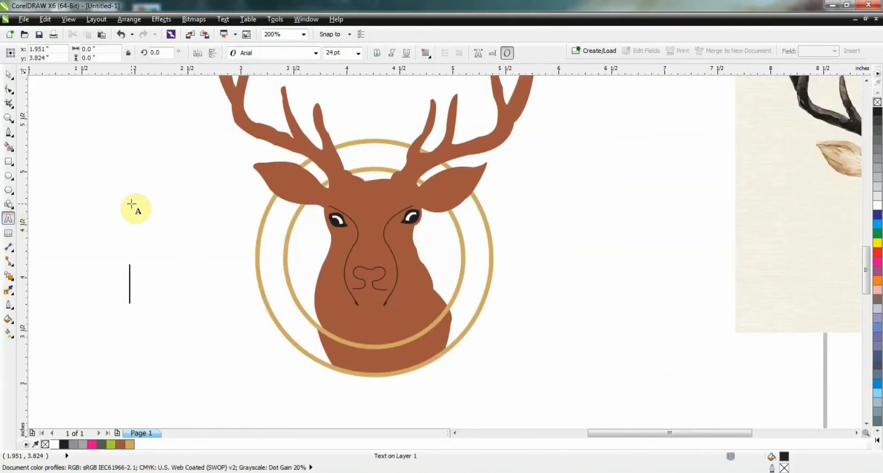
{"action": "type", "text": "my"}
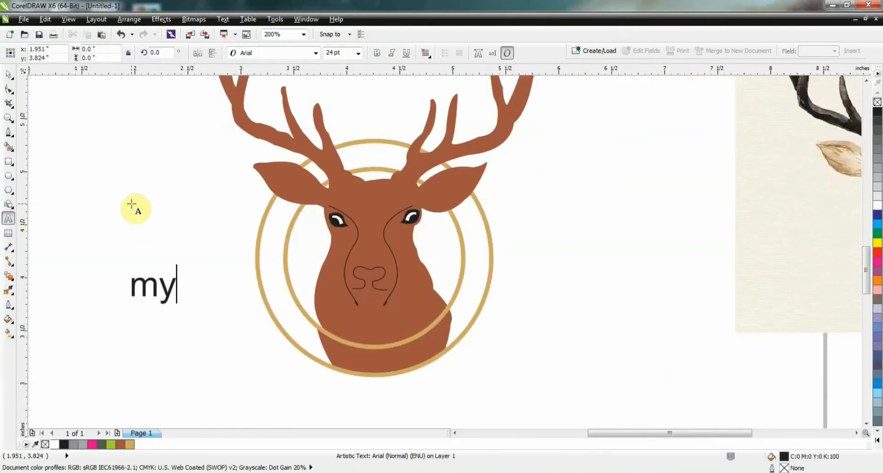
{"action": "type", "text": " dear"}
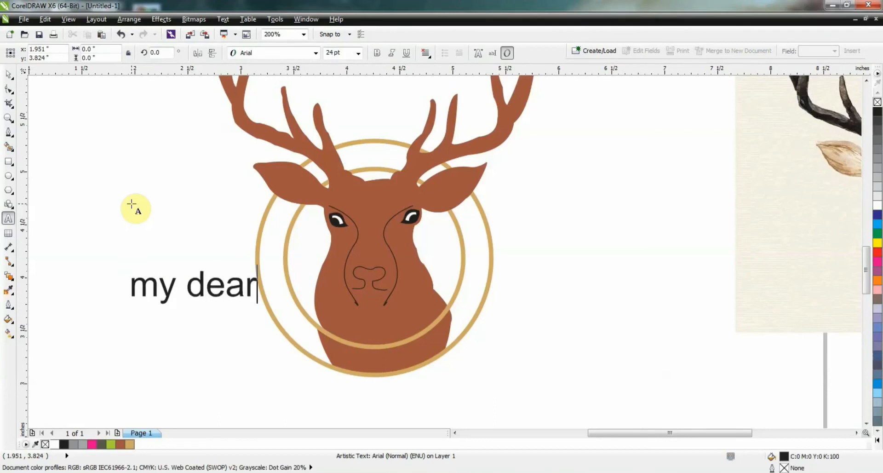
- Change the case of the whole "my dear" text to UPPERCASE
{"action": "key", "text": "ctrl+a"}
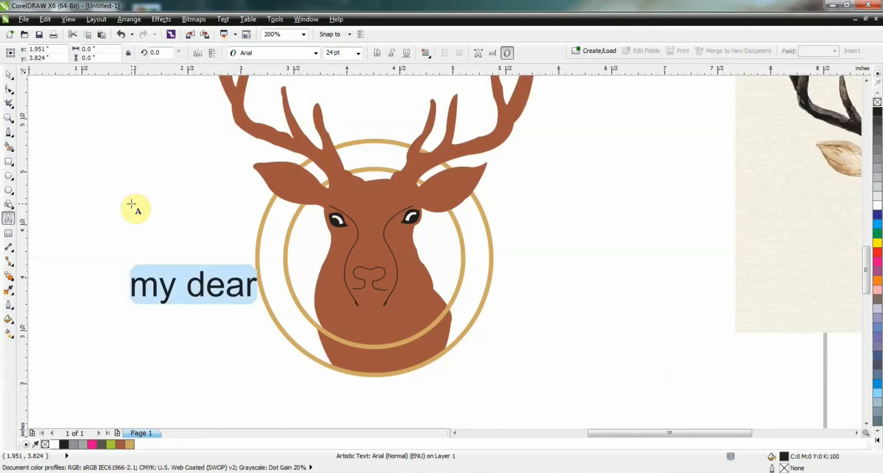
{"action": "key", "text": "shift+F3"}
{"action": "left_click", "coordinate": [411, 235]}
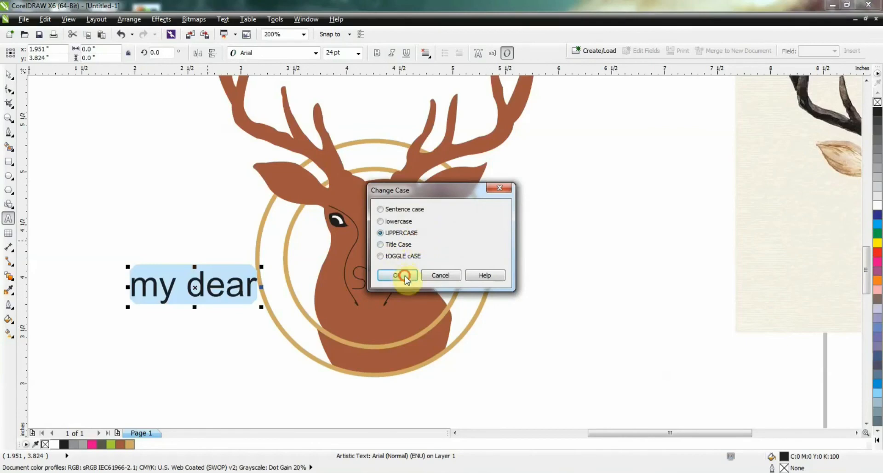
{"action": "left_click", "coordinate": [402, 275]}
{"action": "key", "text": "ctrl+space"}
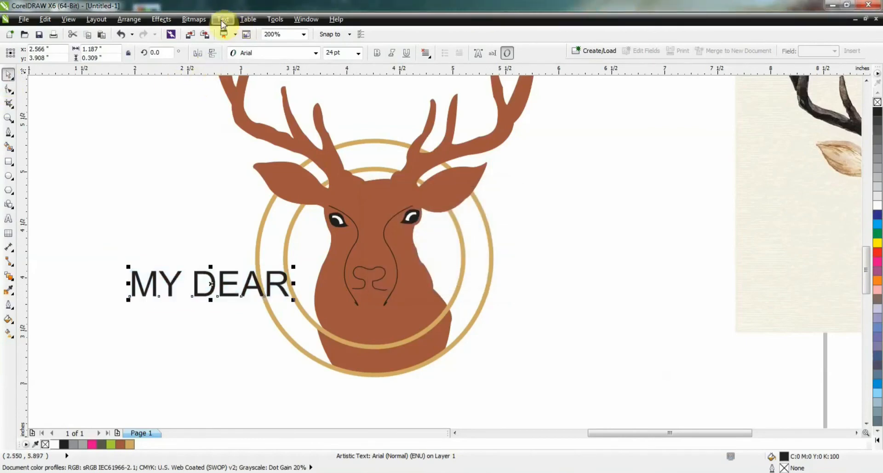
- Fit the MY DEAR text to the inner circle along the neck, and mirror it horizontally and vertically
{"action": "left_click", "coordinate": [224, 20]}
{"action": "left_click", "coordinate": [251, 134]}
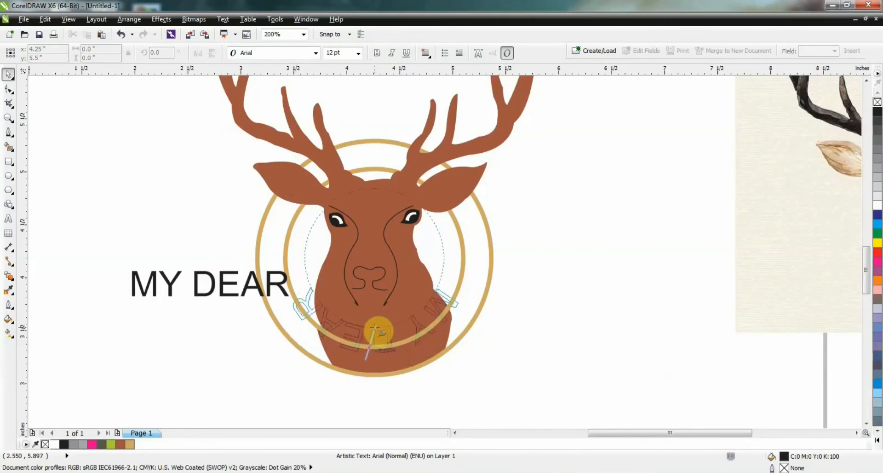
{"action": "left_click", "coordinate": [376, 324]}
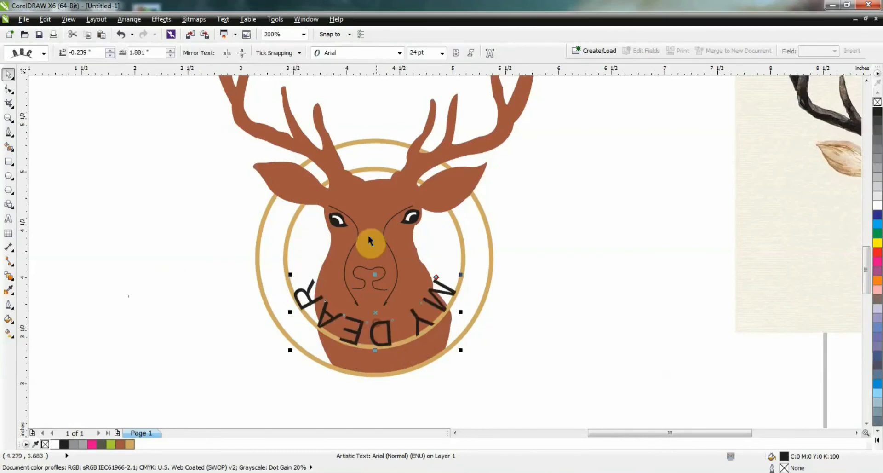
{"action": "left_click", "coordinate": [227, 53]}
{"action": "left_click", "coordinate": [242, 53]}
- Set the curved text's size to 10 pt and move it down close to the inner circle's band
{"action": "left_click", "coordinate": [443, 54]}
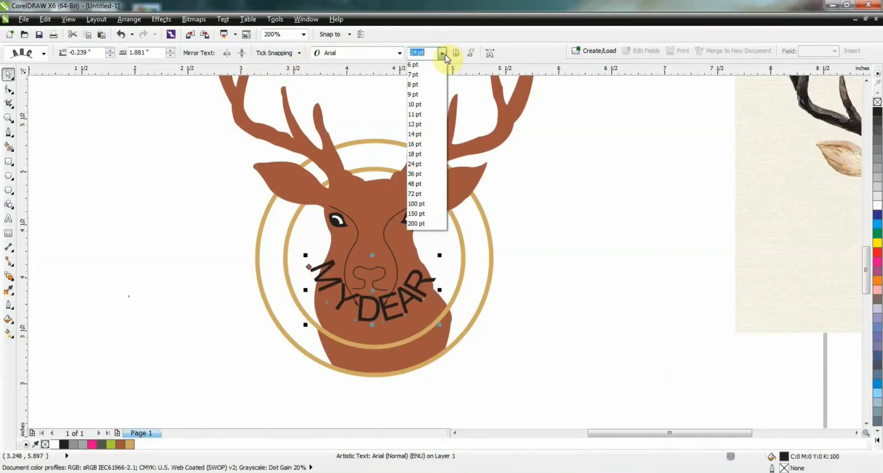
{"action": "type", "text": "10"}
{"action": "key", "text": "Return"}
{"action": "scroll", "coordinate": [402, 297], "scroll_direction": "up", "scroll_amount": 3}
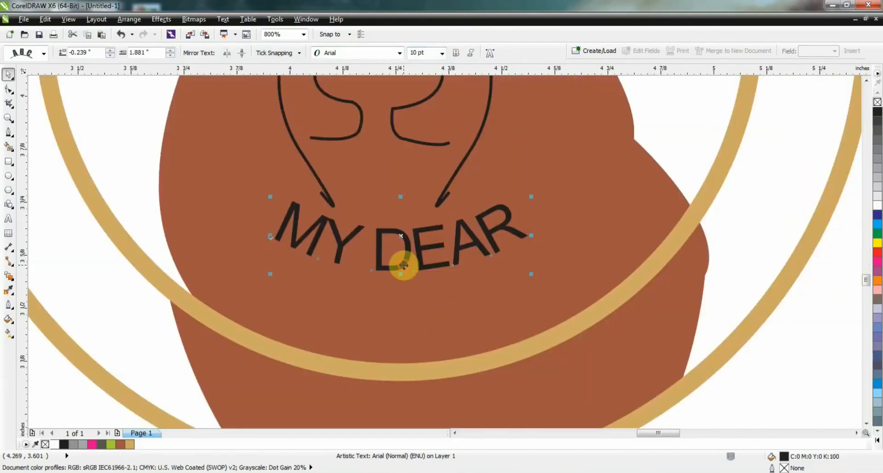
{"action": "left_click_drag", "start_coordinate": [403, 265], "coordinate": [421, 337]}
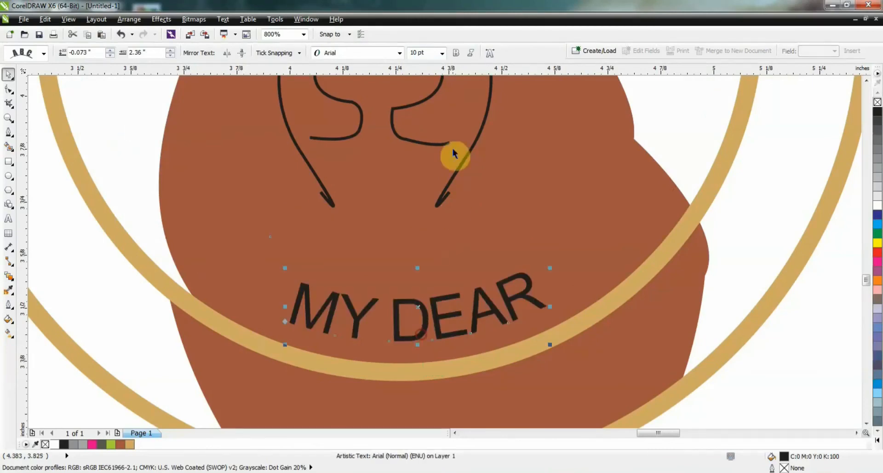
- Set the curved MY DEAR text to 15 pt bold and fill it with white
{"action": "left_click", "coordinate": [443, 53]}
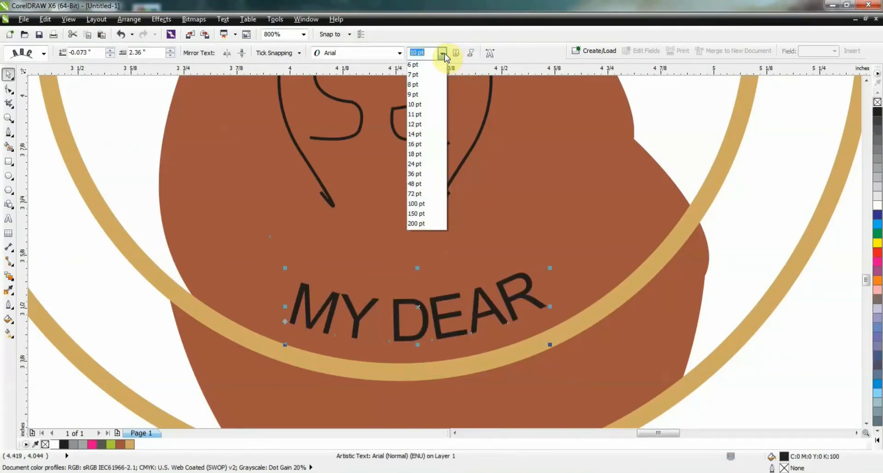
{"action": "type", "text": "15"}
{"action": "key", "text": "Return"}
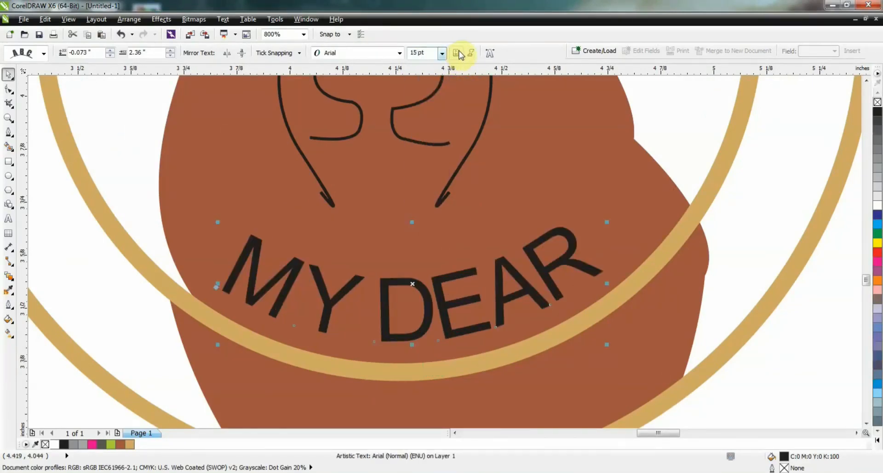
{"action": "left_click", "coordinate": [456, 53]}
{"action": "left_click", "coordinate": [877, 204]}
- Move the watercolor reference picture about 1.4 inches to the left, closer beside the finished emblem
{"action": "scroll", "coordinate": [260, 224], "scroll_direction": "down", "scroll_amount": 3}
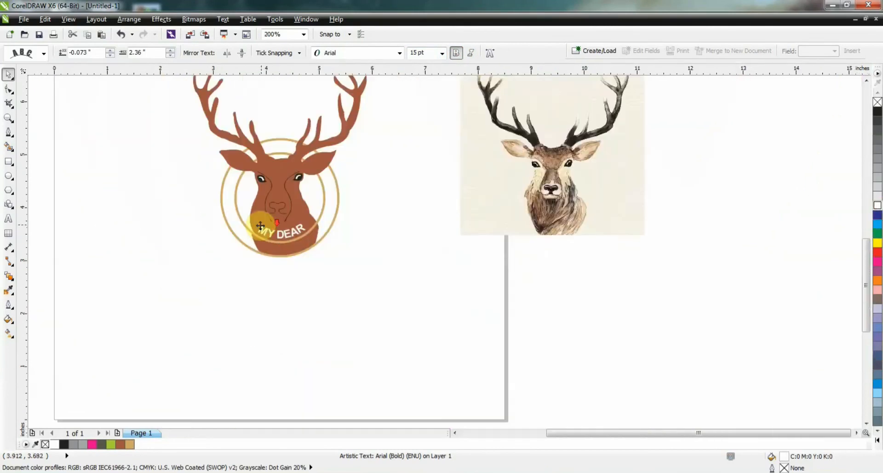
{"action": "left_click", "coordinate": [411, 180]}
{"action": "scroll", "coordinate": [399, 223], "scroll_direction": "down", "scroll_amount": 1}
{"action": "scroll", "coordinate": [383, 123], "scroll_direction": "up", "scroll_amount": 1}
{"action": "left_click_drag", "start_coordinate": [513, 175], "coordinate": [441, 197]}
{"action": "key", "text": "z"}
{"action": "right_click", "coordinate": [328, 172]}
{"action": "left_click_drag", "start_coordinate": [229, 138], "coordinate": [474, 294]}
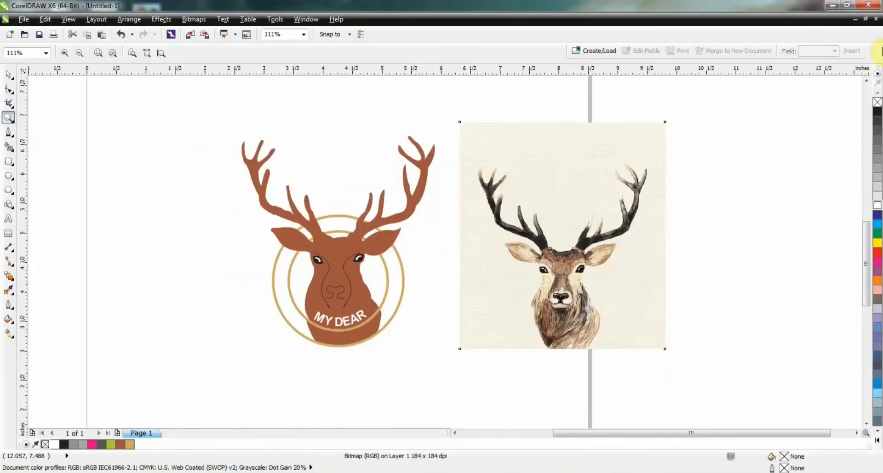